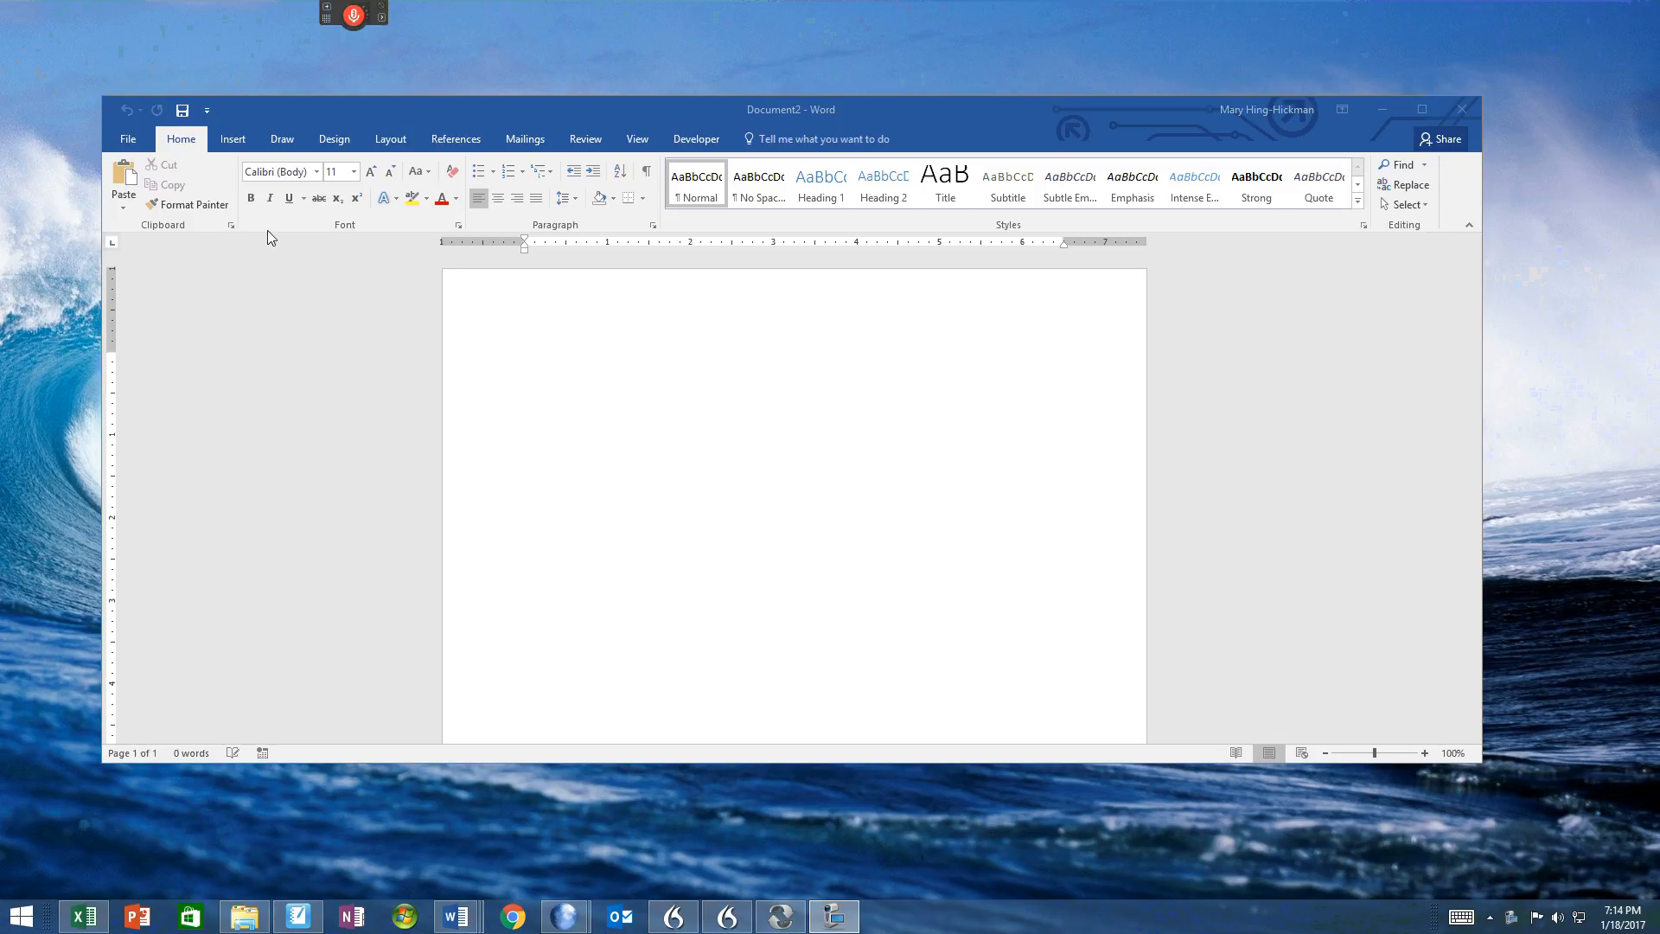
# Step: Insert an X Y (Scatter) chart of the plain Scatter type into the blank document
pyautogui.click(233, 144)
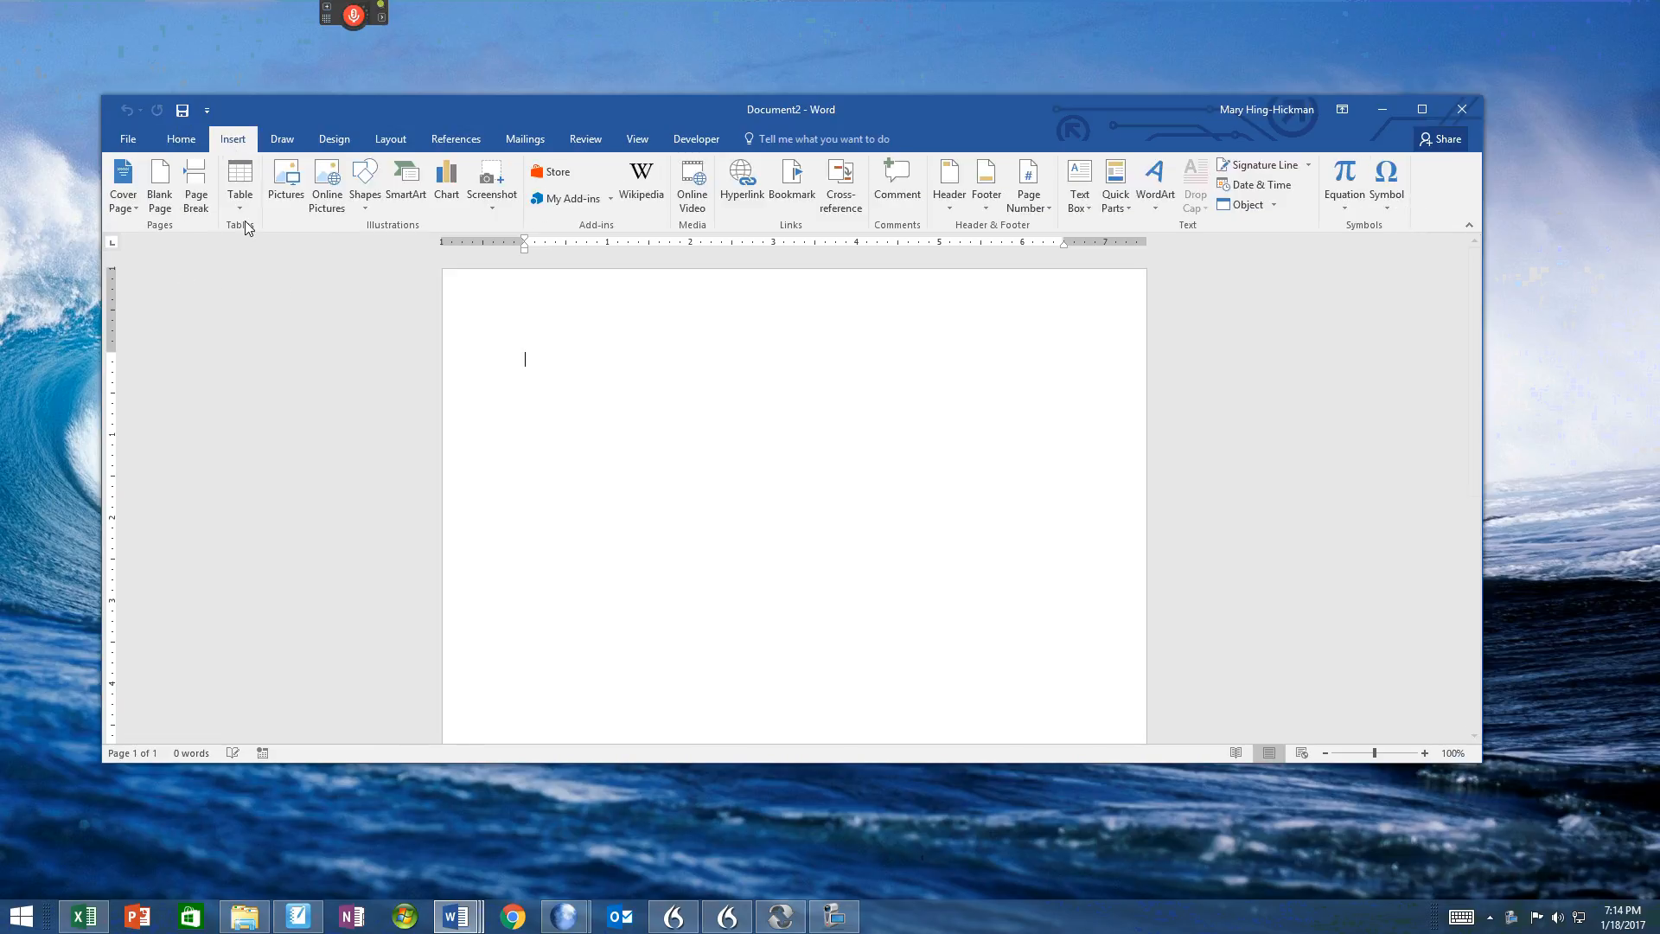
pyautogui.click(454, 176)
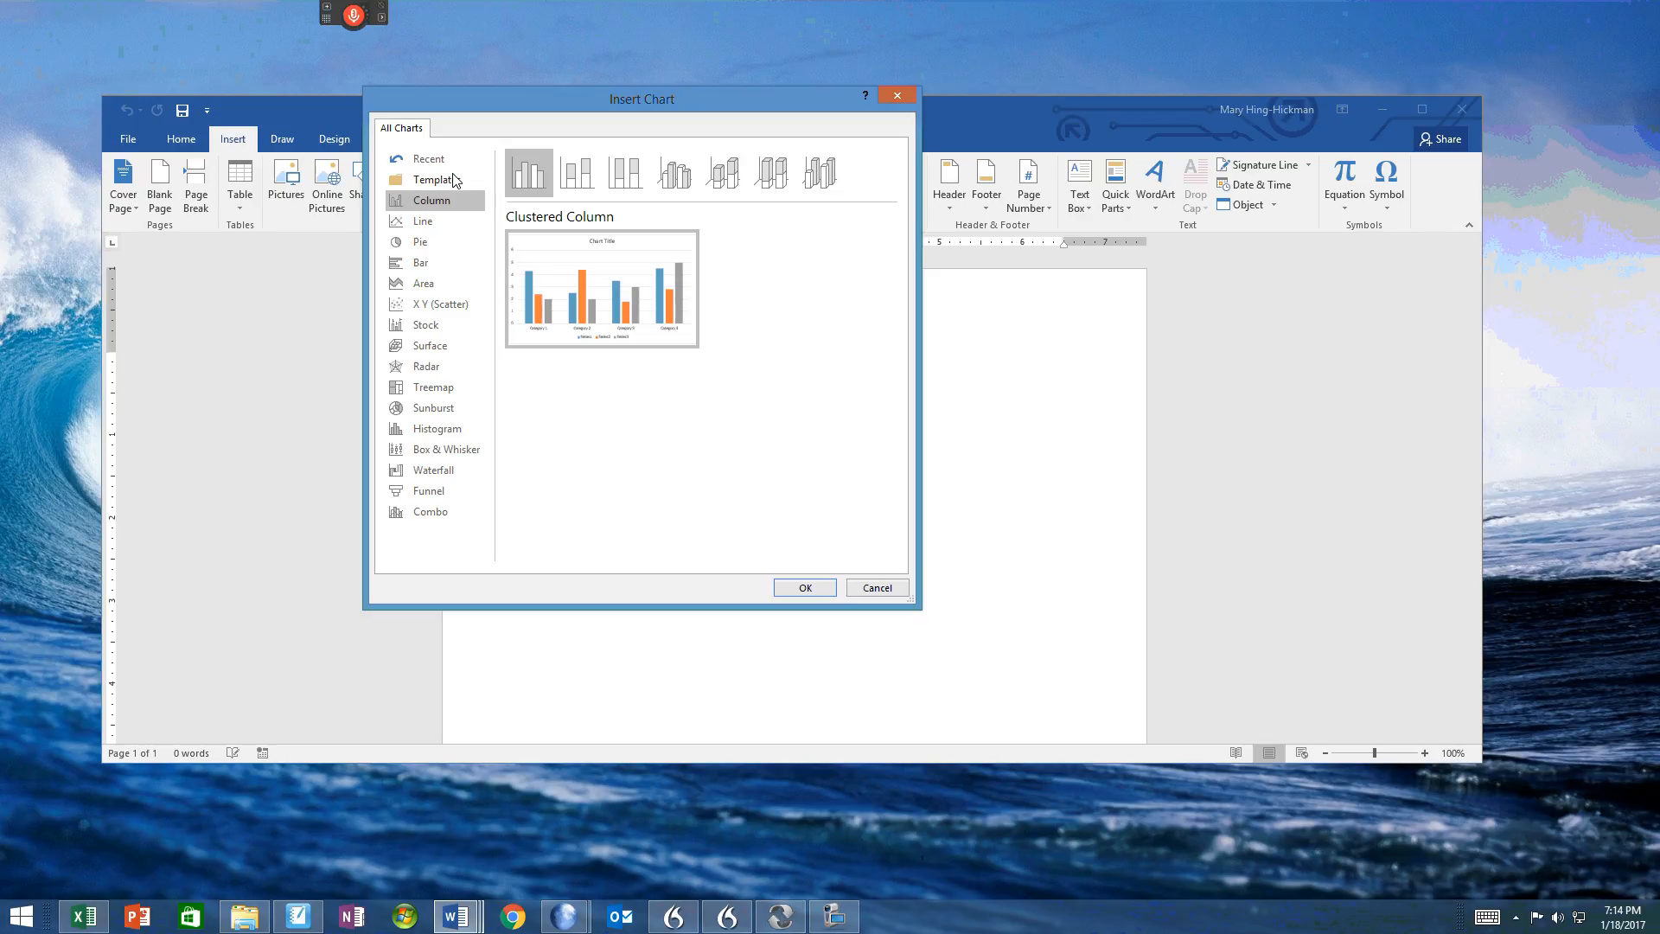
pyautogui.click(423, 309)
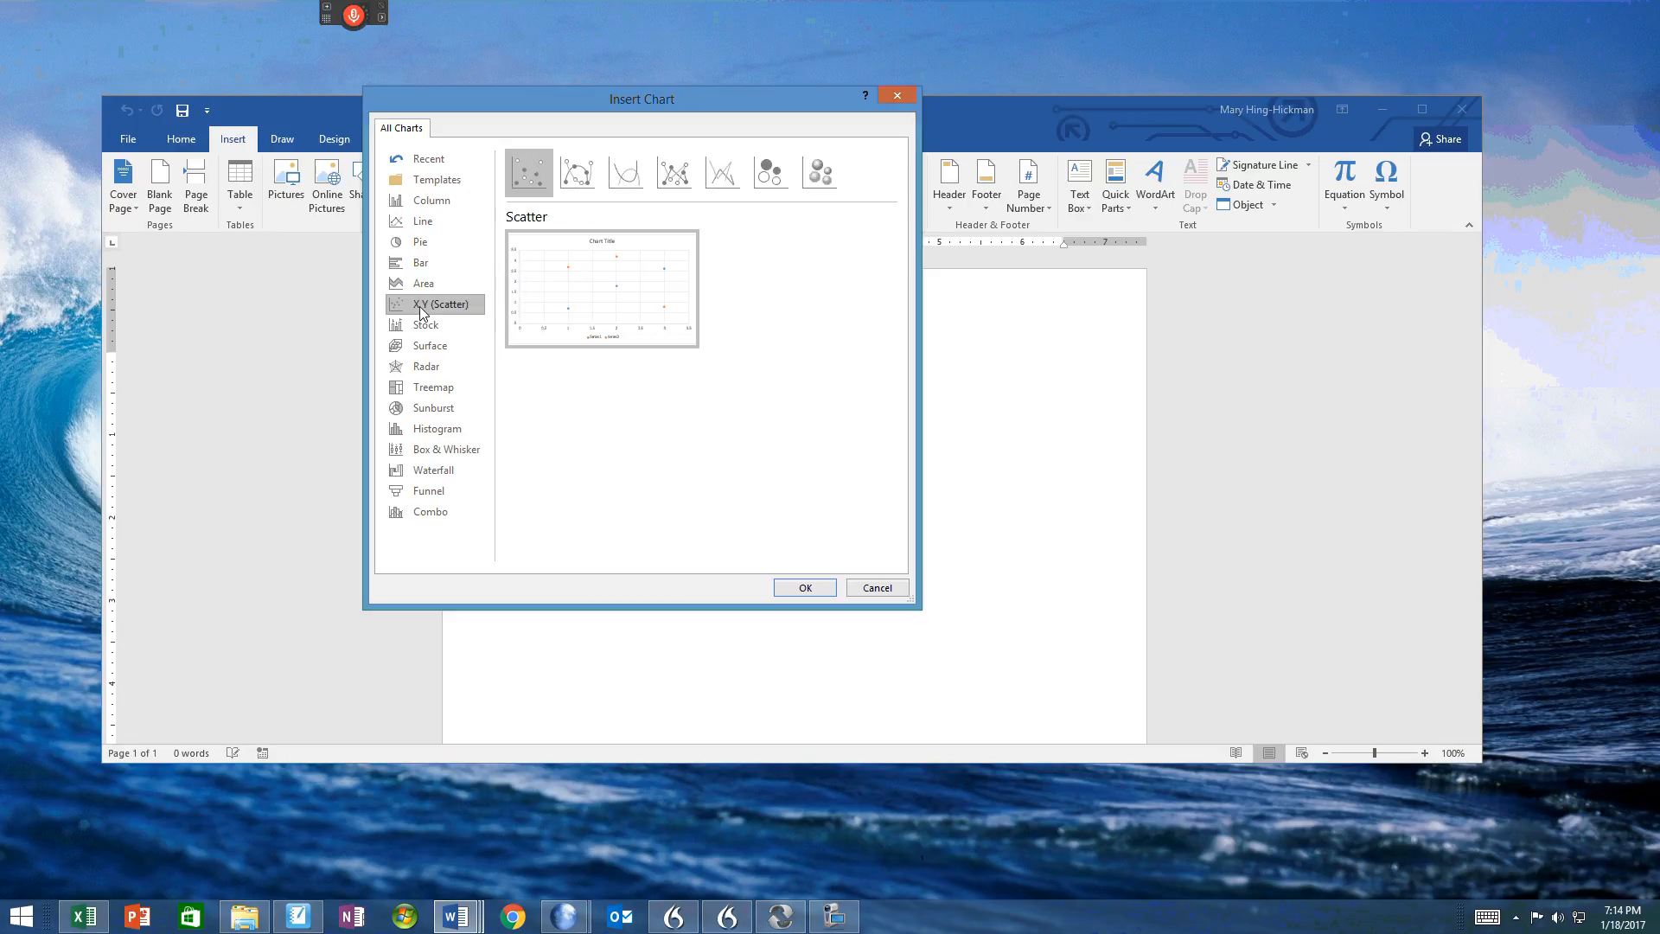
pyautogui.click(823, 585)
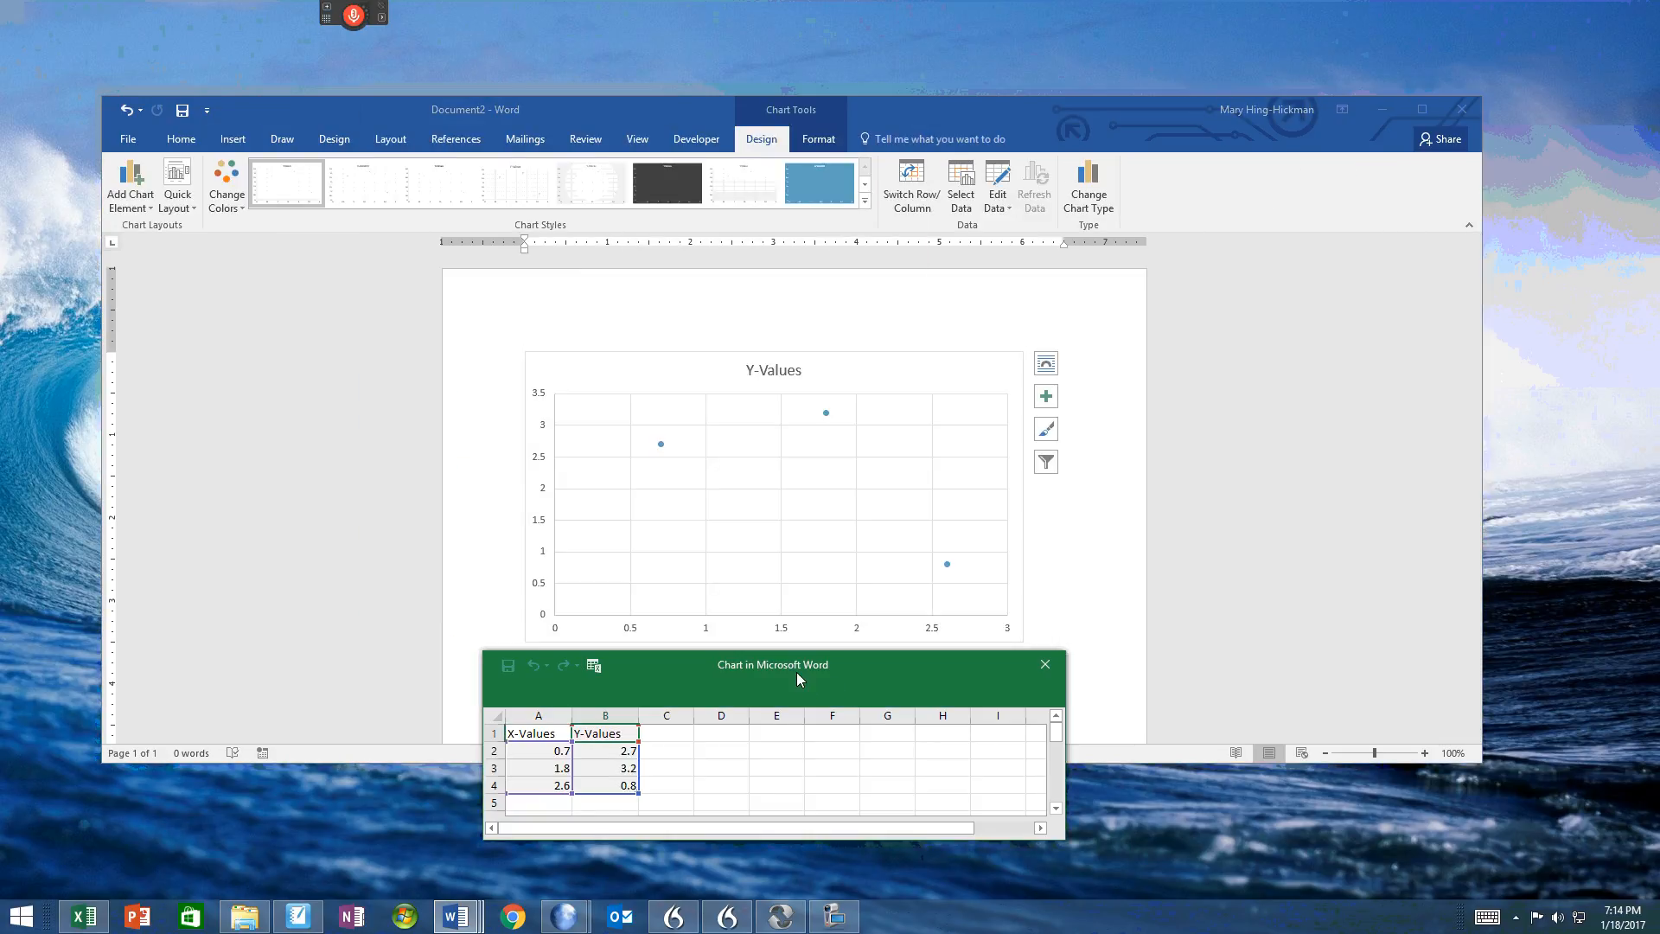
# Step: Move the chart's data sheet up and enlarge it to show about 20 rows, and set the X column header to "time (s)"
pyautogui.moveTo(794, 662); pyautogui.dragTo(1014, 199)
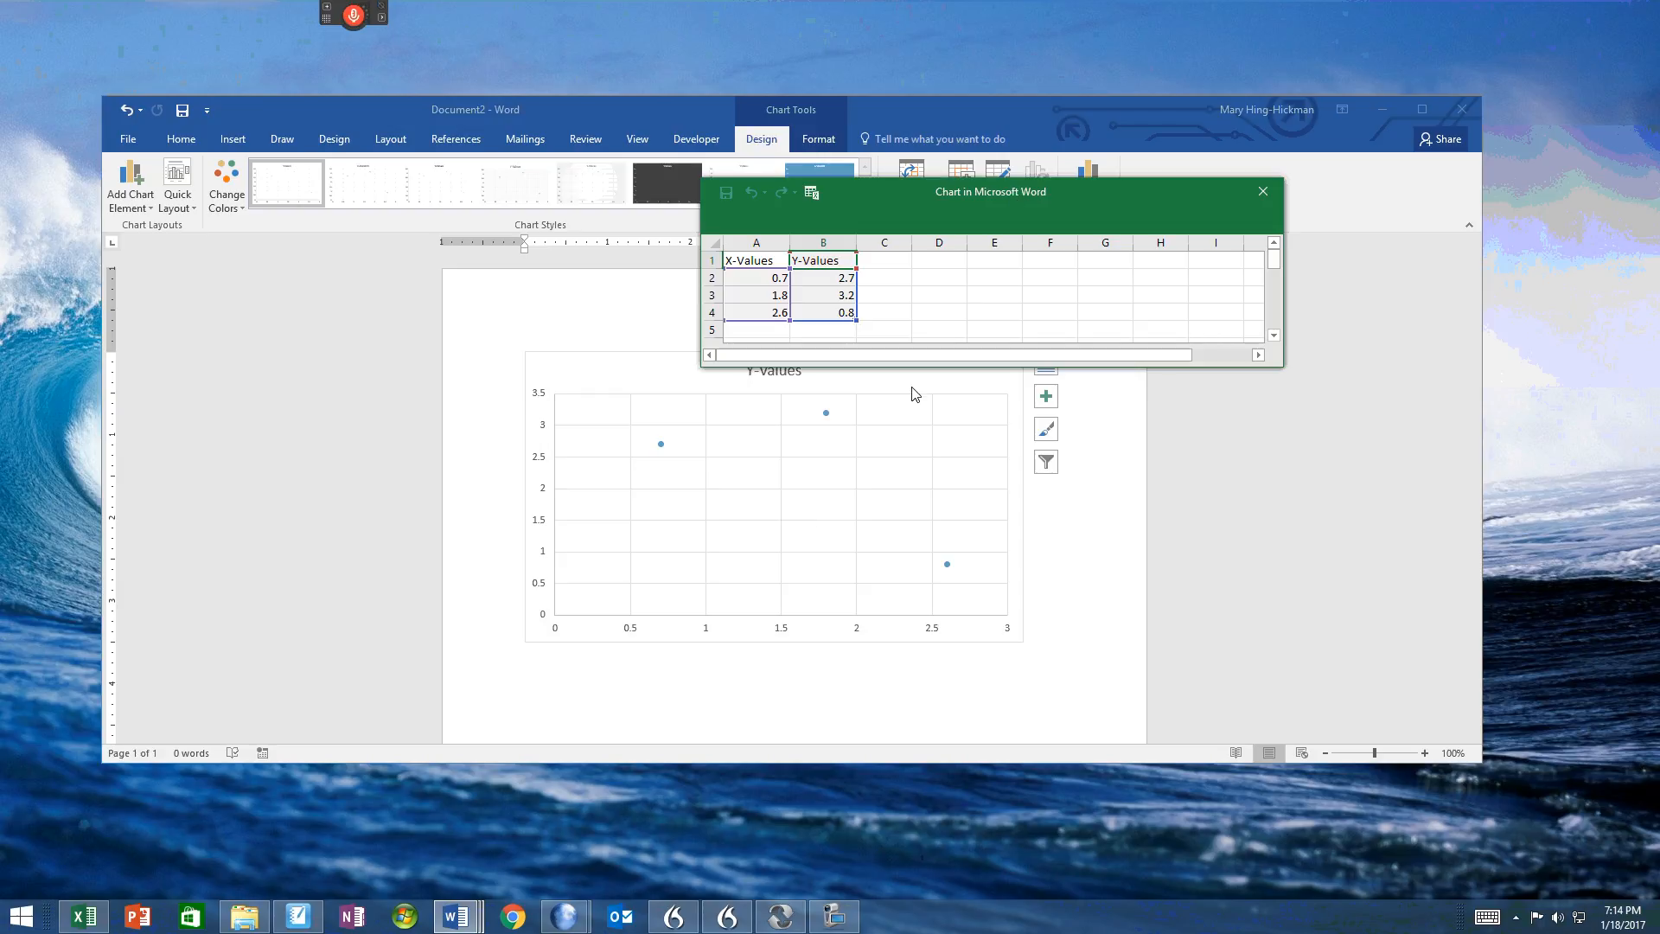
pyautogui.moveTo(908, 367); pyautogui.dragTo(903, 628)
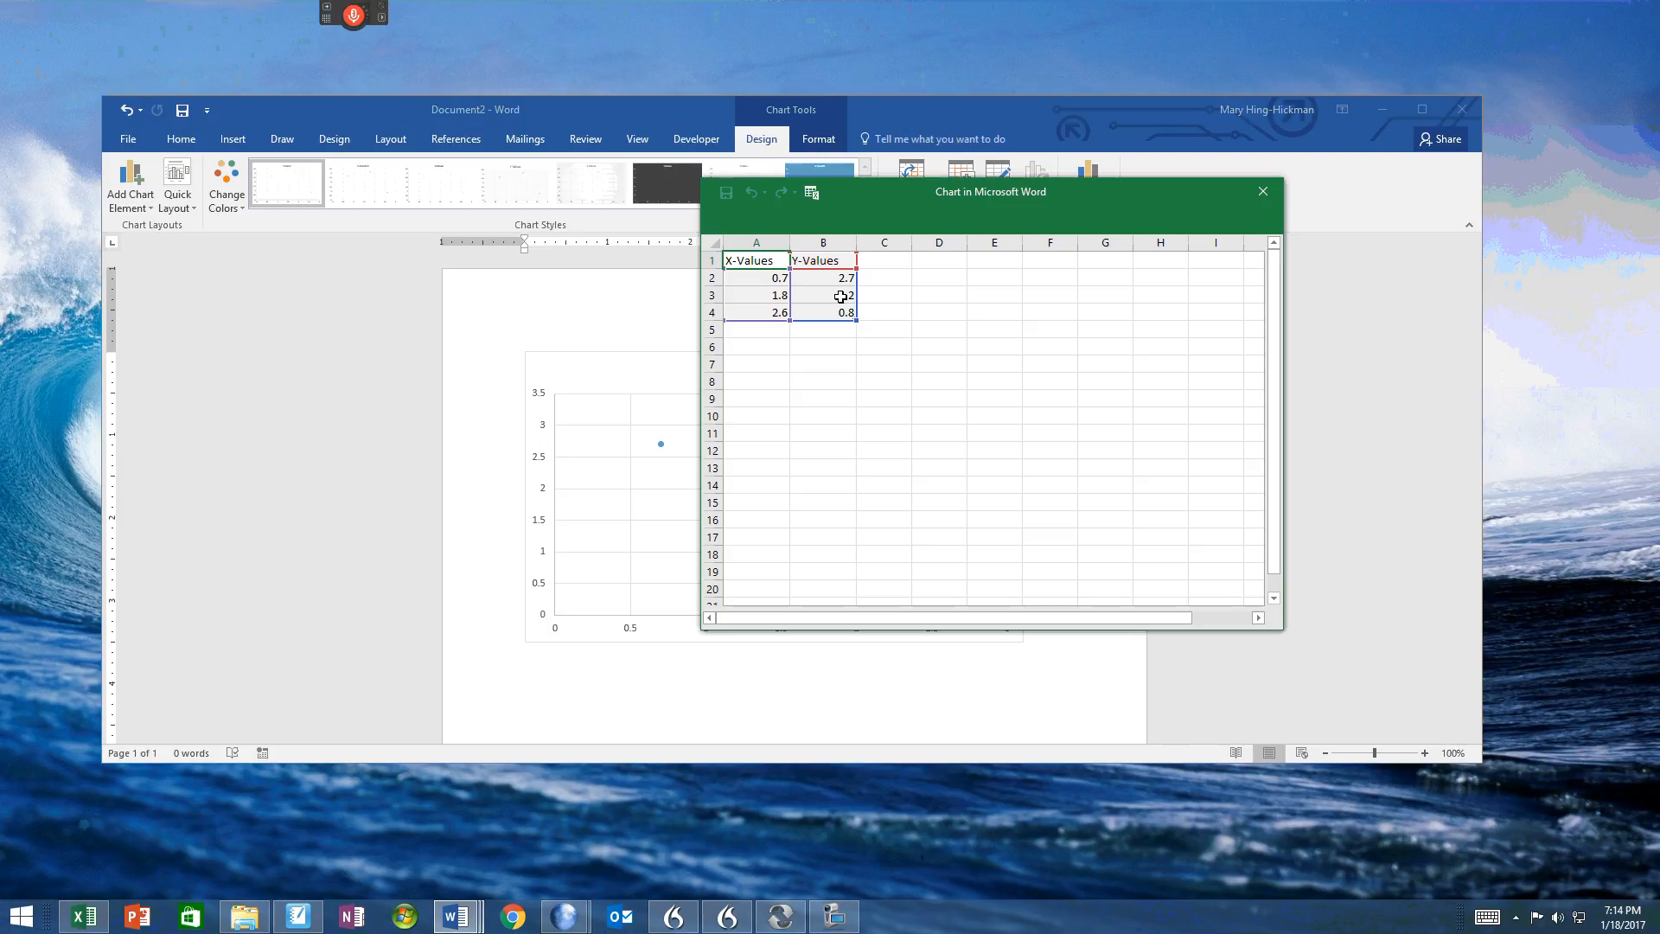
pyautogui.write('time')
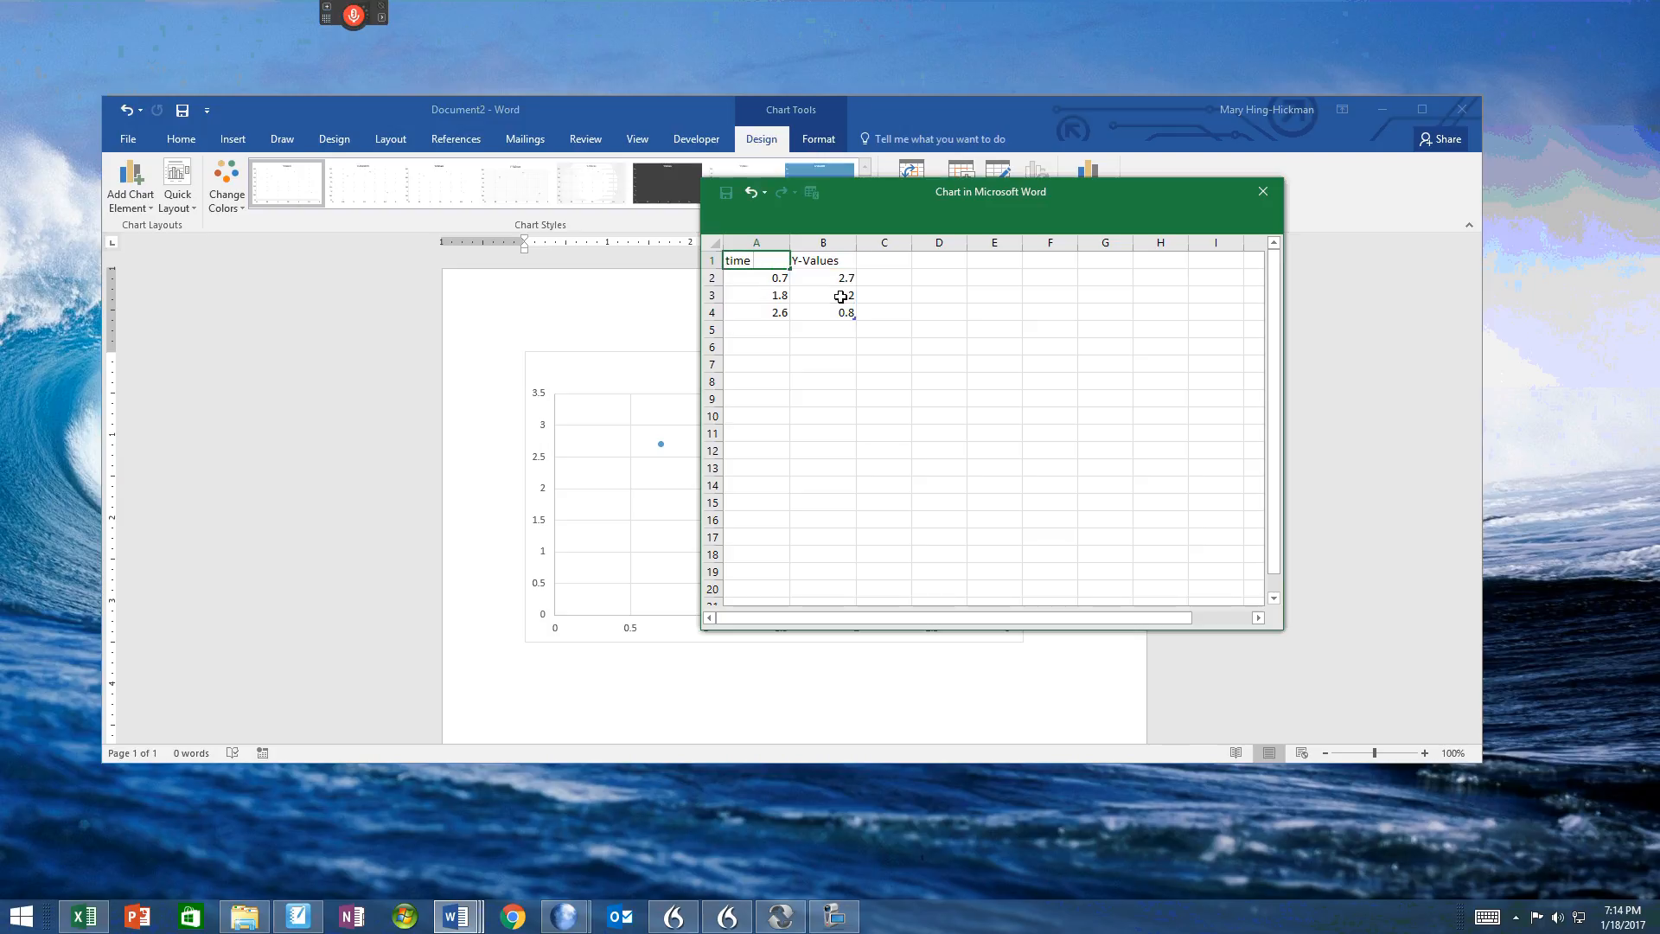
pyautogui.write(' (s)')
# Step: Fill the time column with the whole numbers 0 to 9 in cells A2 to A11
pyautogui.click(749, 275)
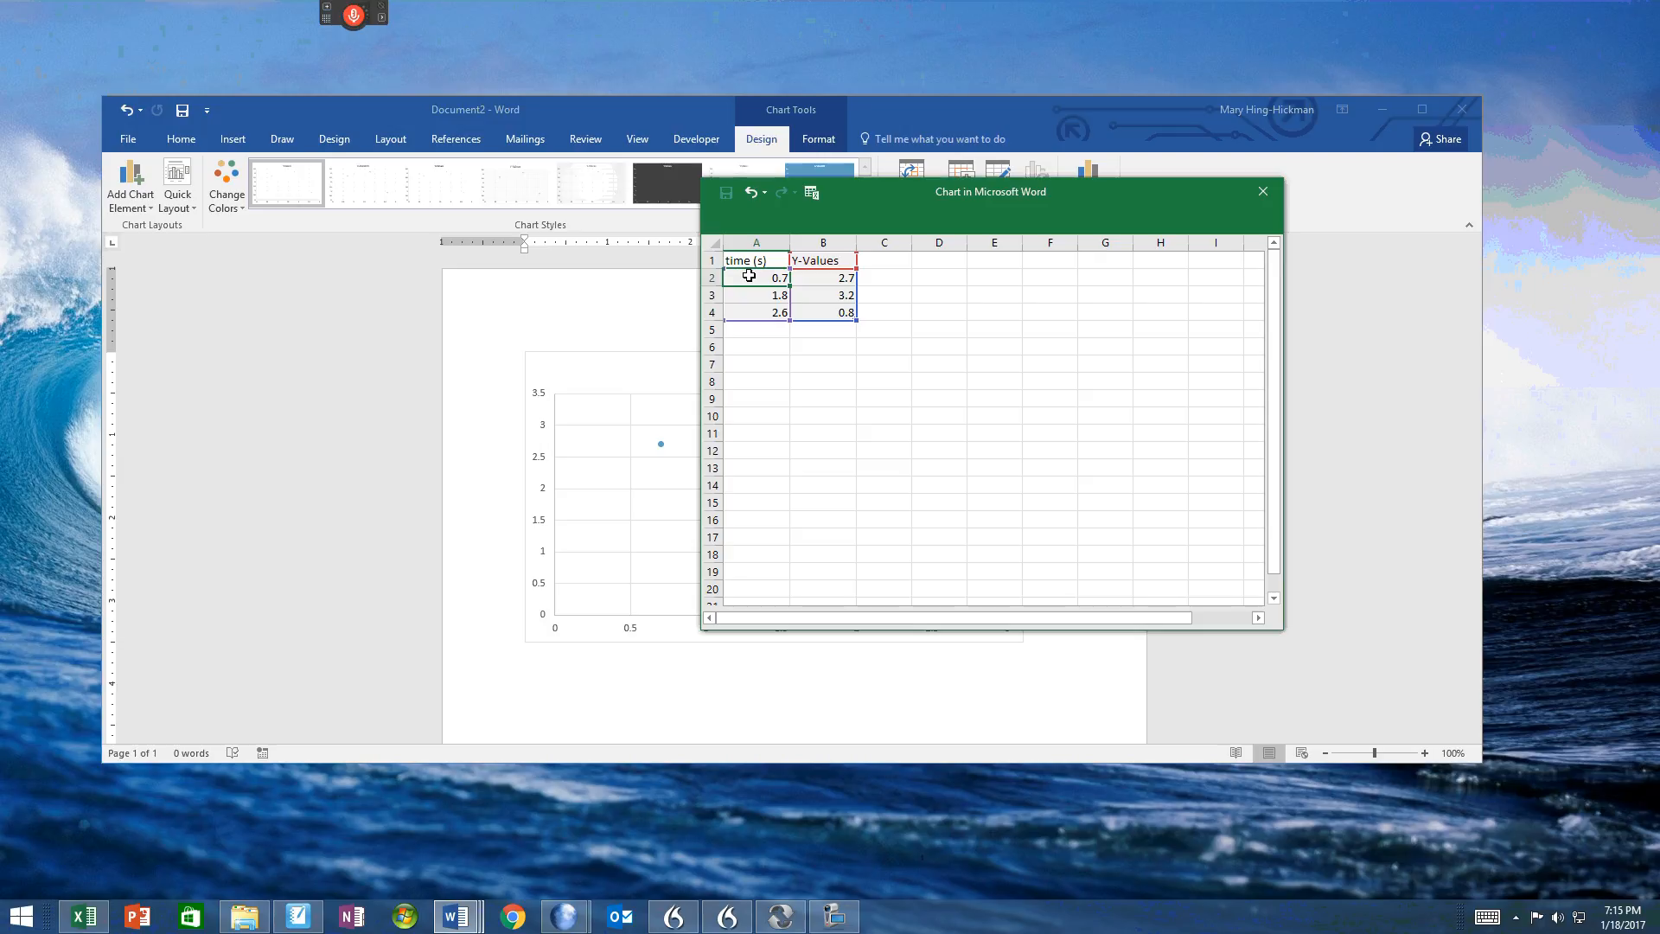
pyautogui.write('0')
pyautogui.press('Return')
pyautogui.write('1')
pyautogui.press('Return')
pyautogui.write('2')
pyautogui.press('Return')
pyautogui.write('3')
pyautogui.press('Return')
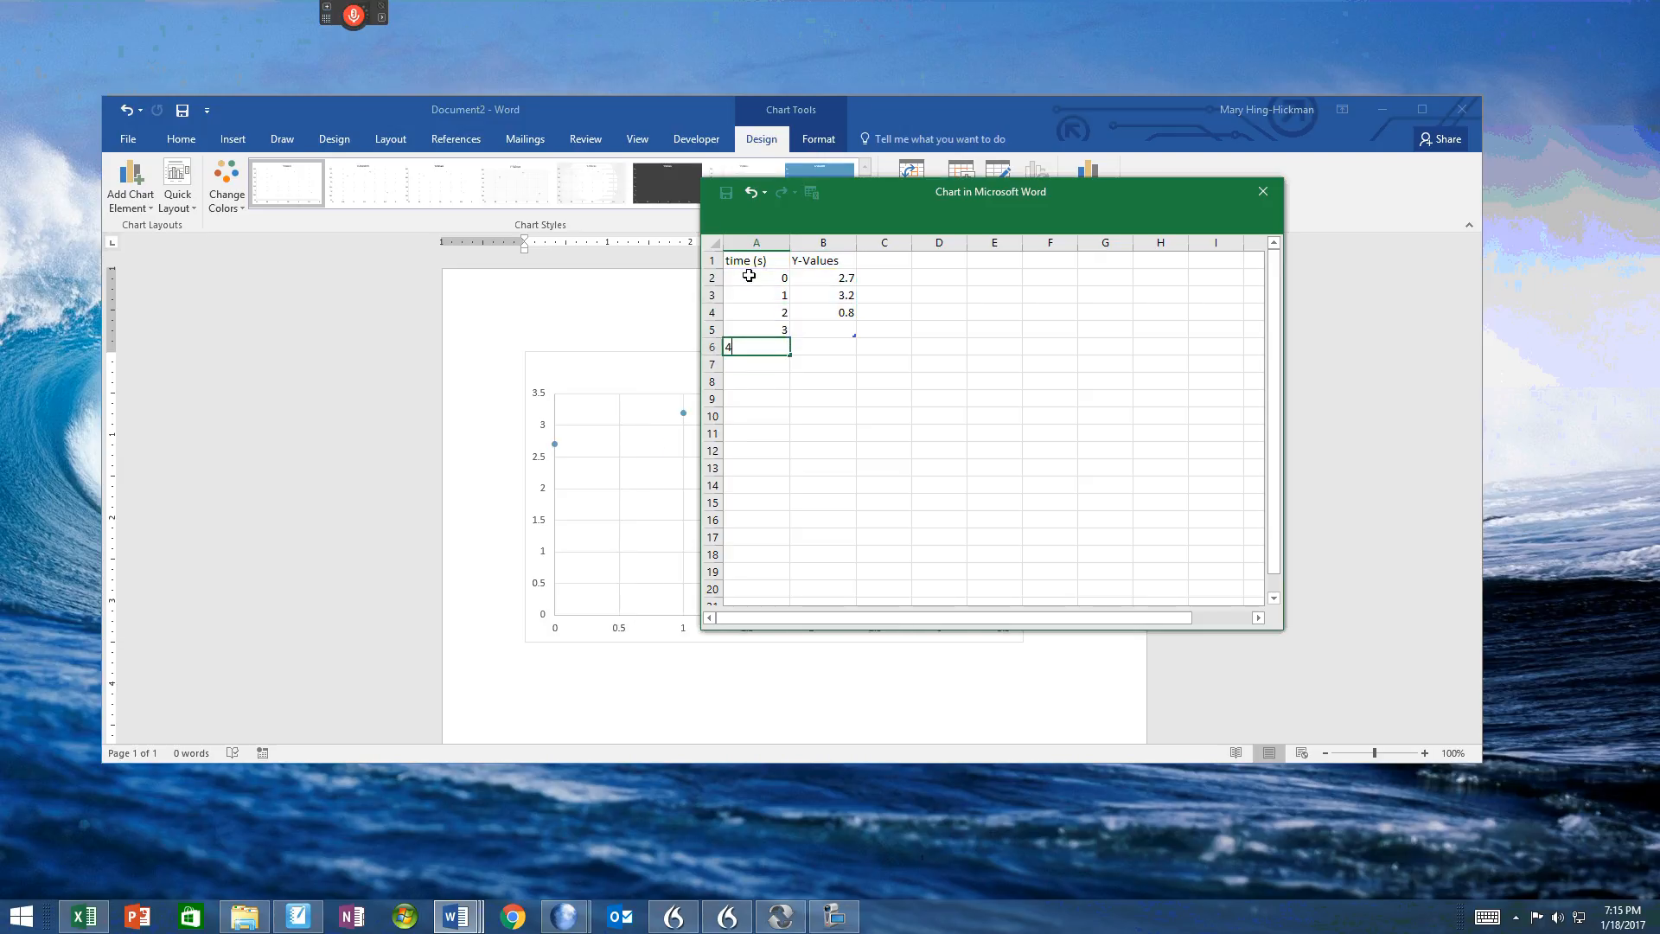
pyautogui.write('4')
pyautogui.press('Return')
pyautogui.write('5')
pyautogui.press('Return')
pyautogui.write('6')
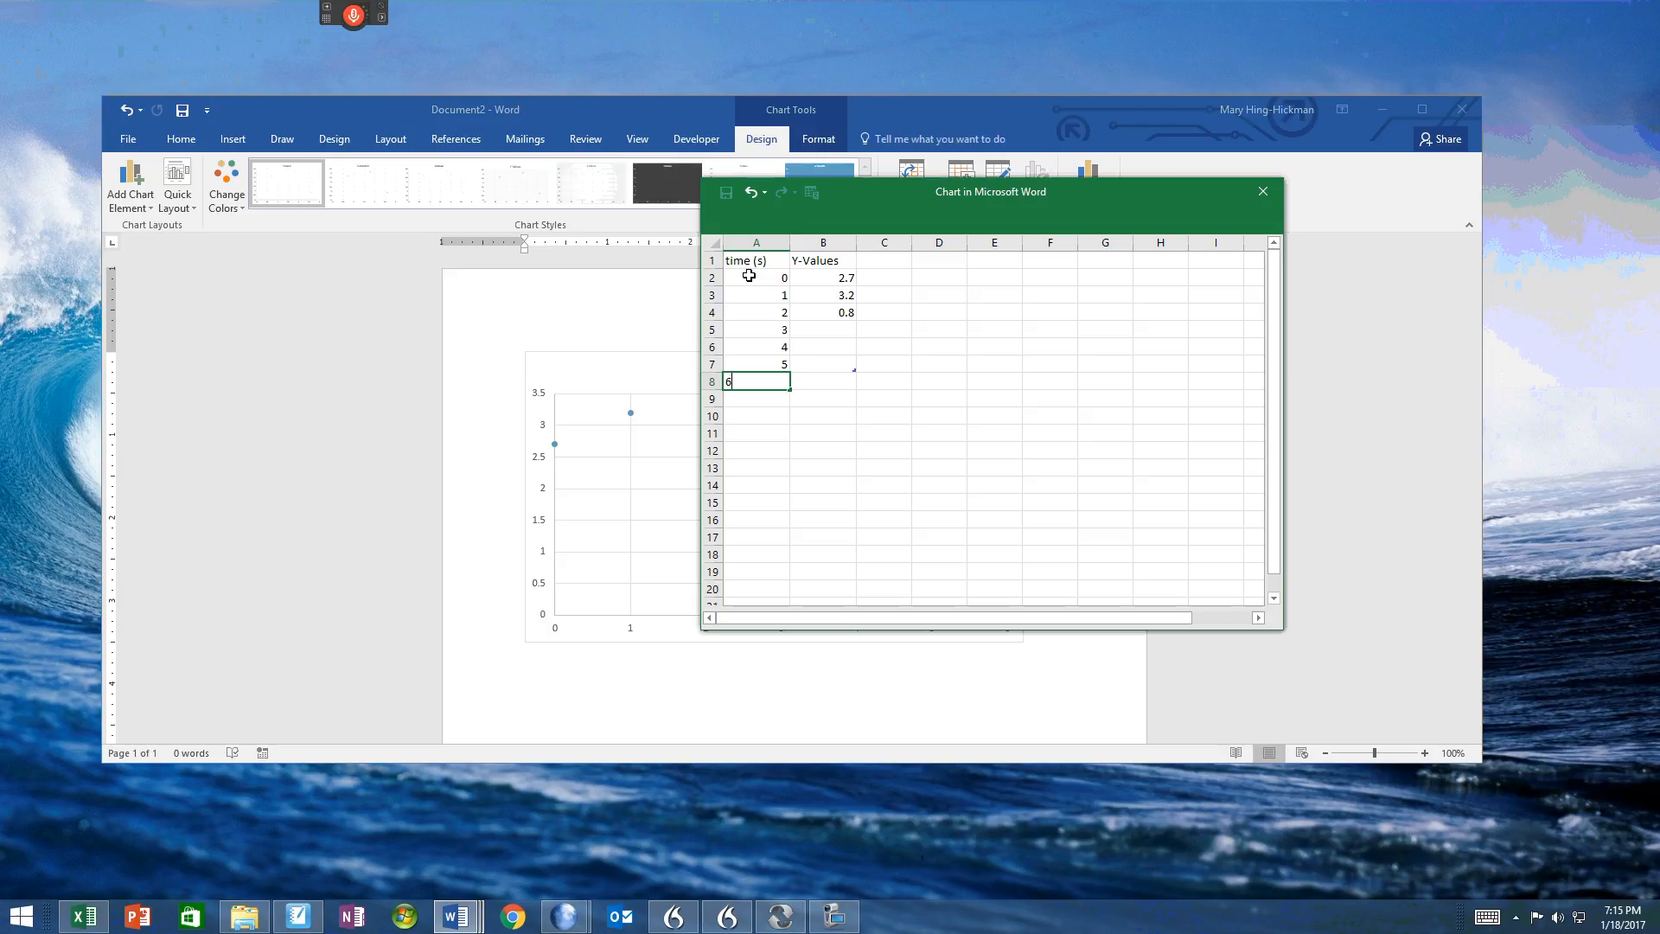
pyautogui.press('Return')
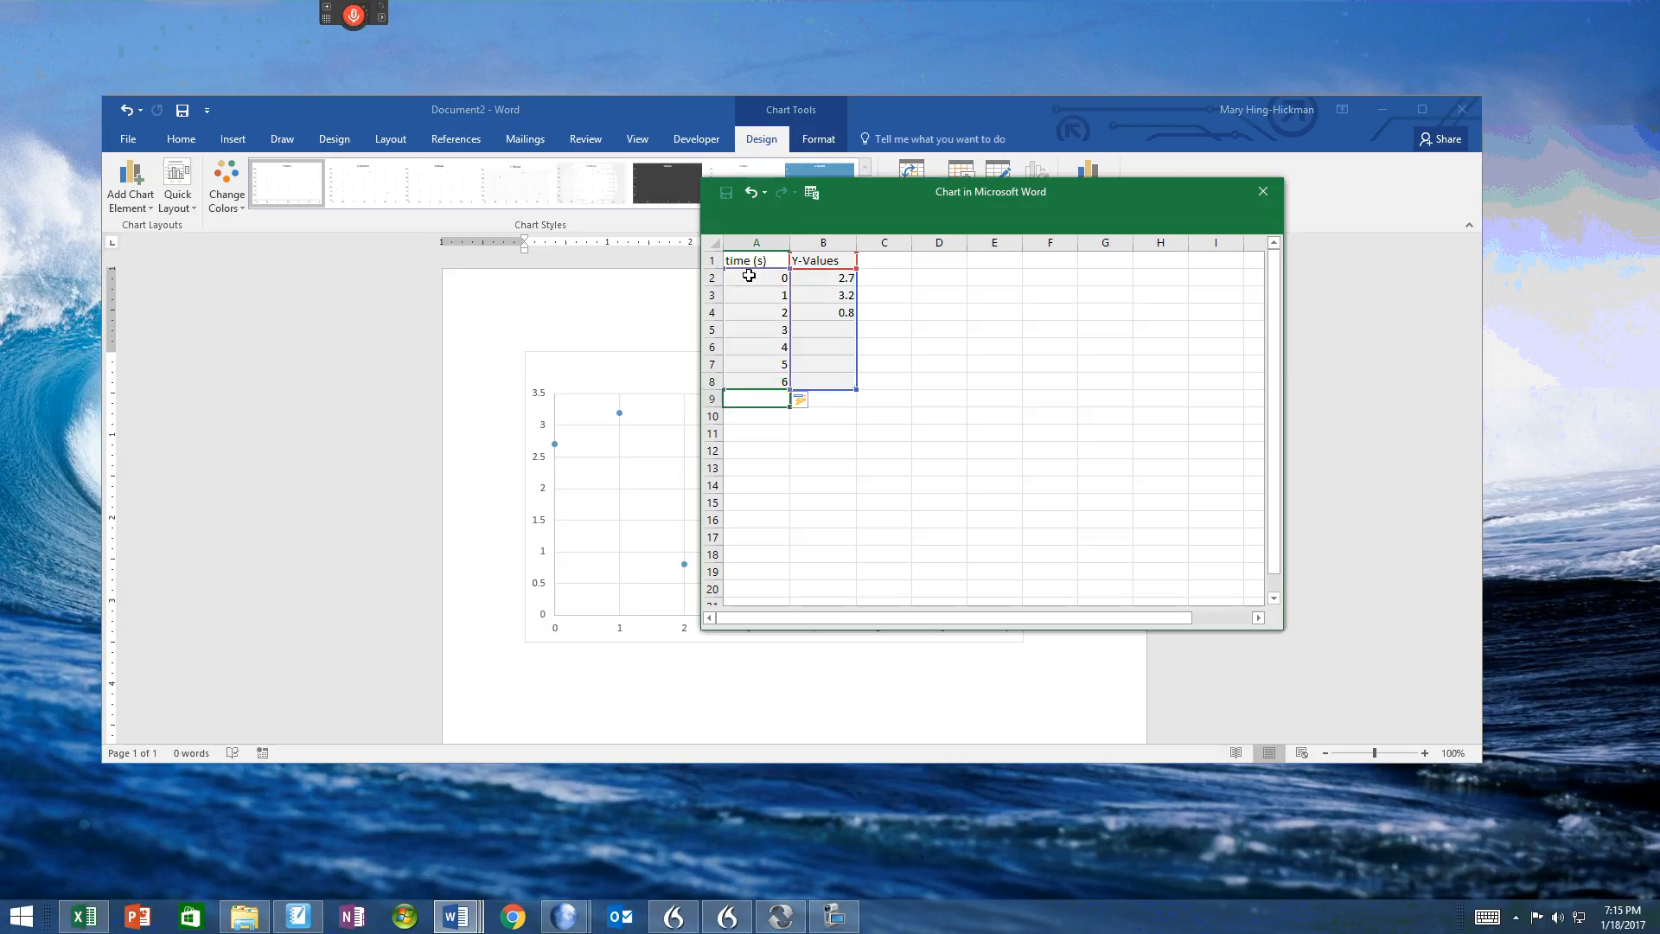
pyautogui.write('7')
pyautogui.press('Return')
pyautogui.write('8')
pyautogui.press('Return')
pyautogui.write('9')
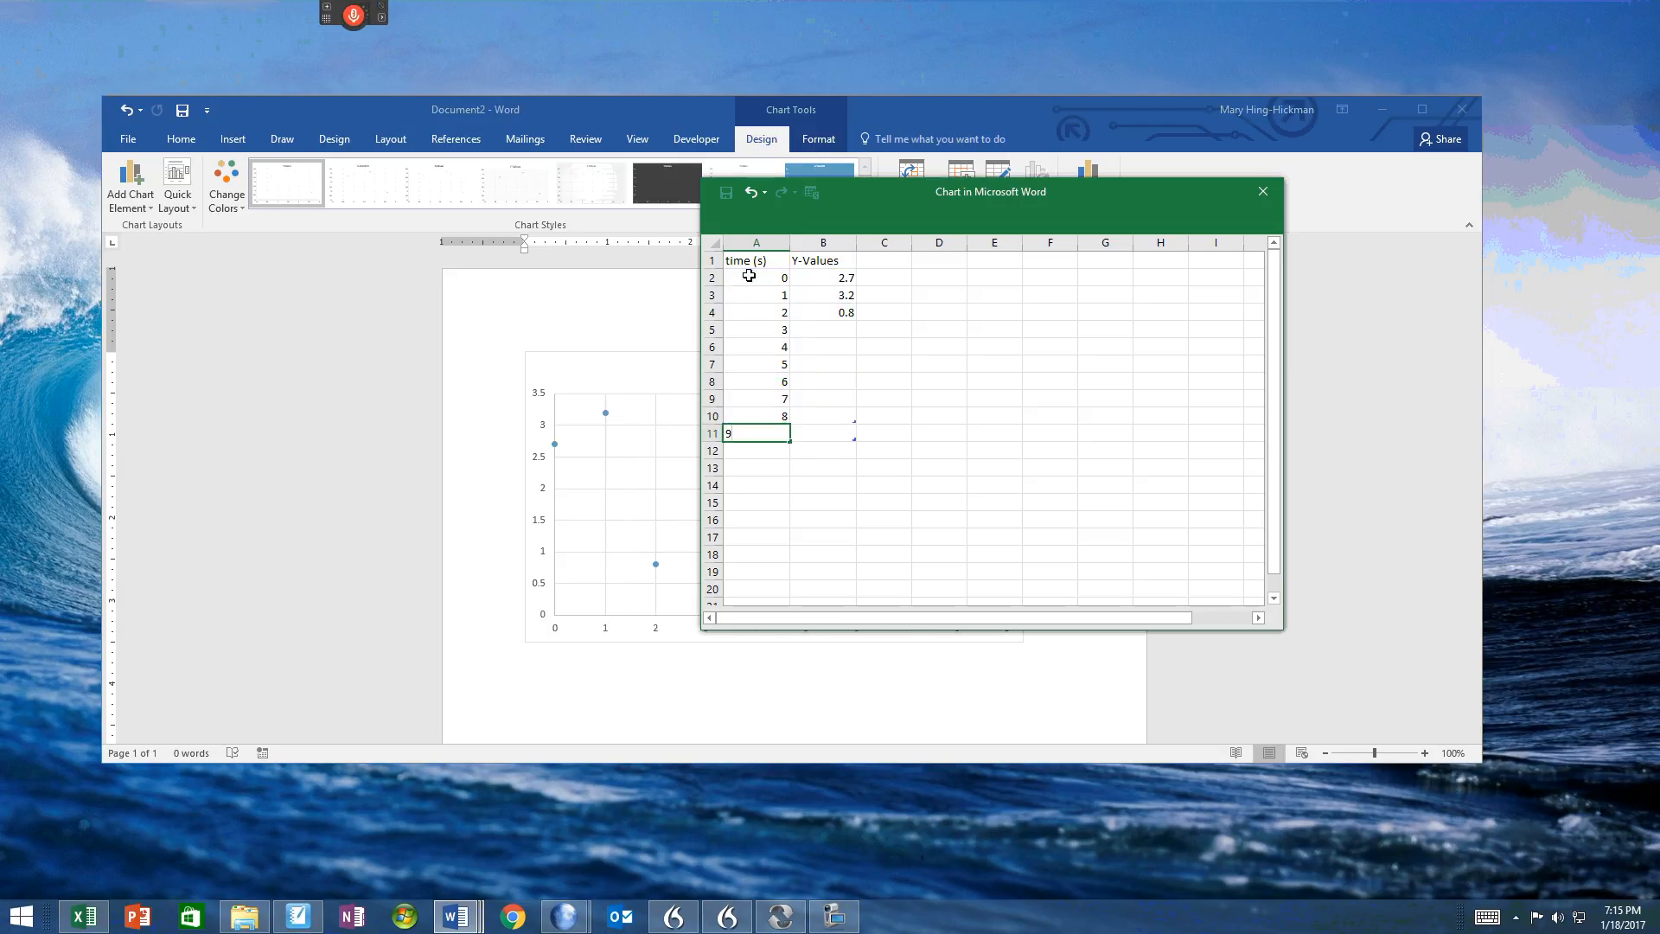
# Step: Change the Y column header in cell B1 to "velocity (m/s) east"
pyautogui.press('Right')
pyautogui.press('Up')
pyautogui.press('Up')
pyautogui.press('Up')
pyautogui.press('Up')
pyautogui.press('Up')
pyautogui.press('Up')
pyautogui.press('Up')
pyautogui.press('Up')
pyautogui.press('Up')
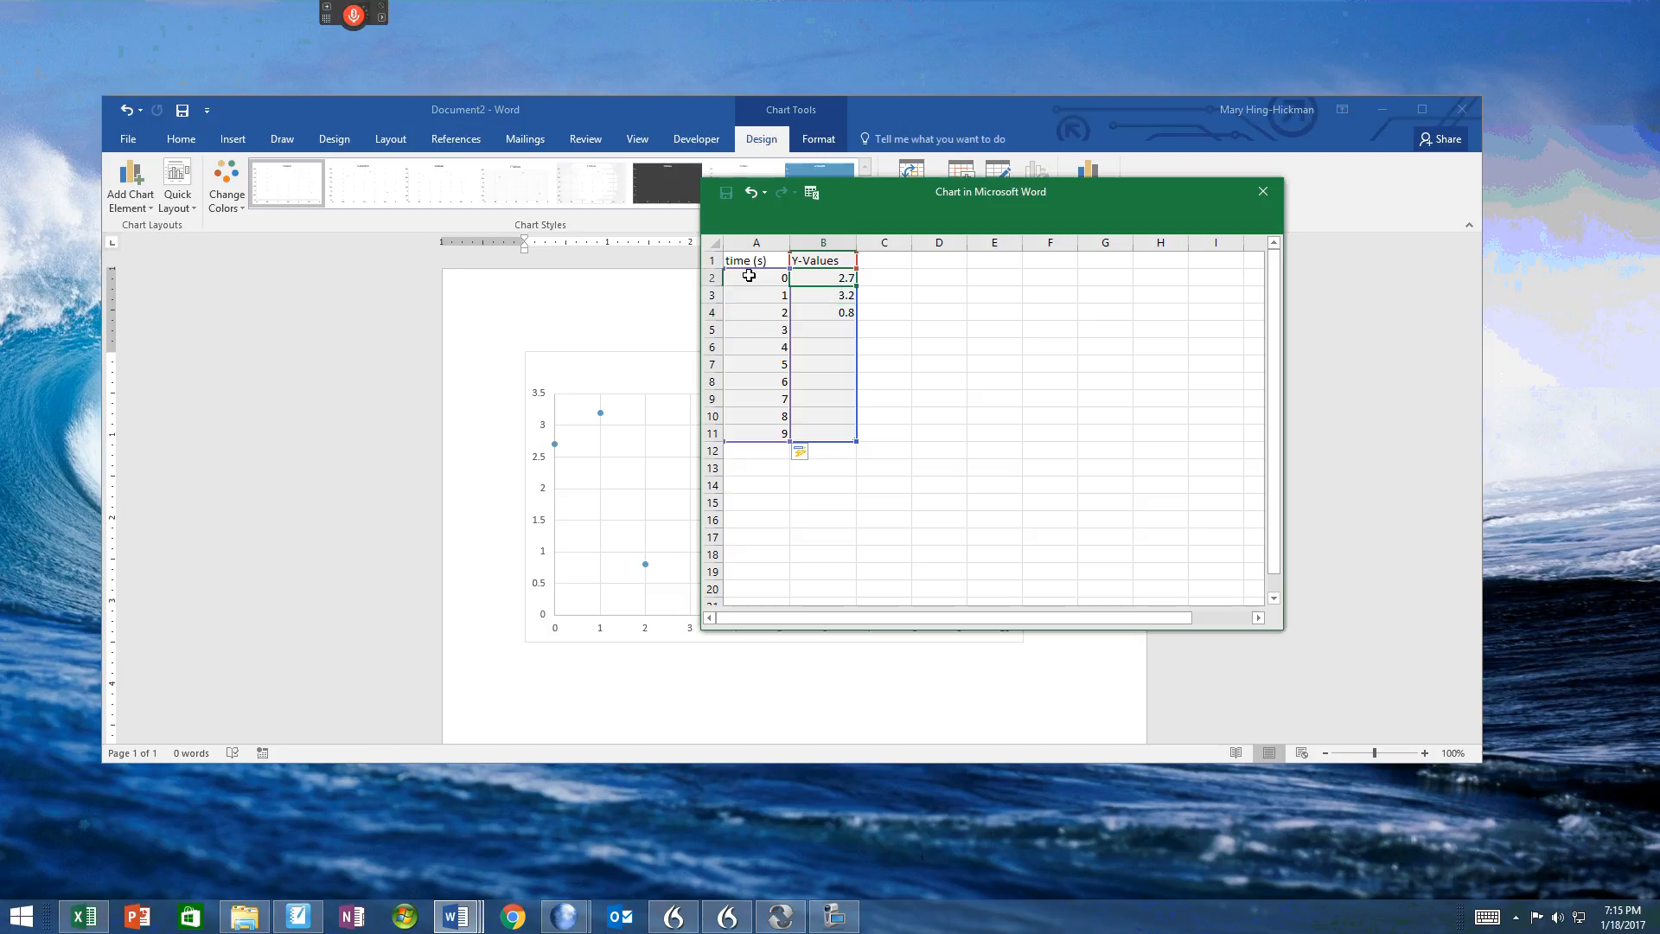
pyautogui.press('Up')
pyautogui.write('velocity (m/s)')
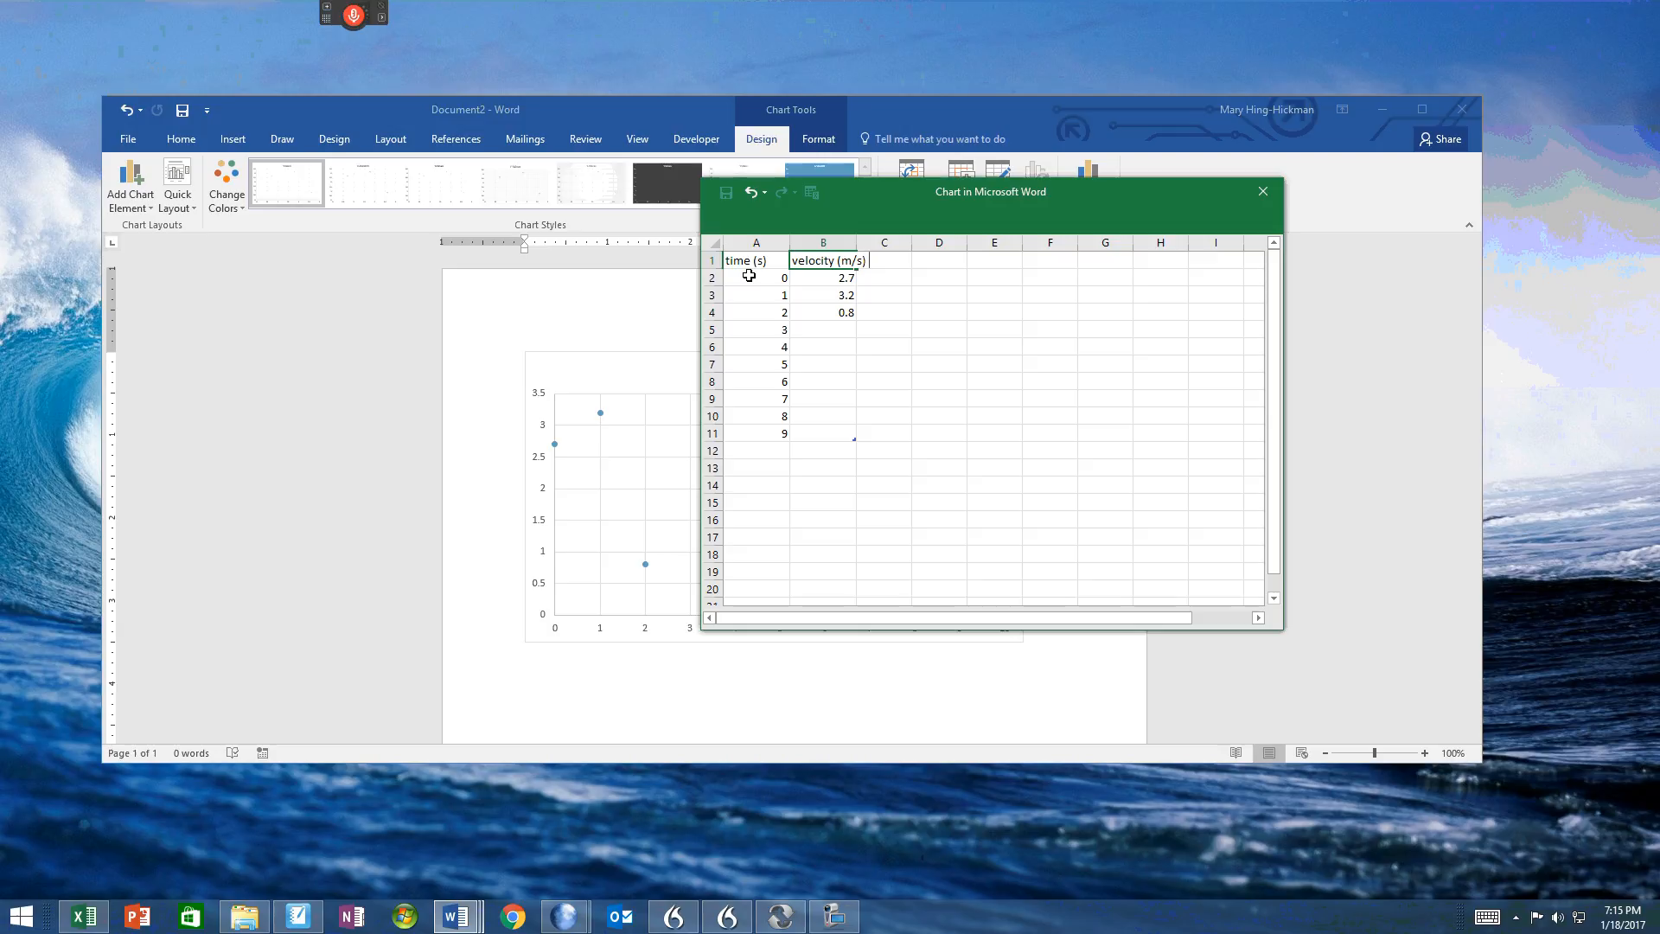
pyautogui.write(' east')
pyautogui.press('Return')
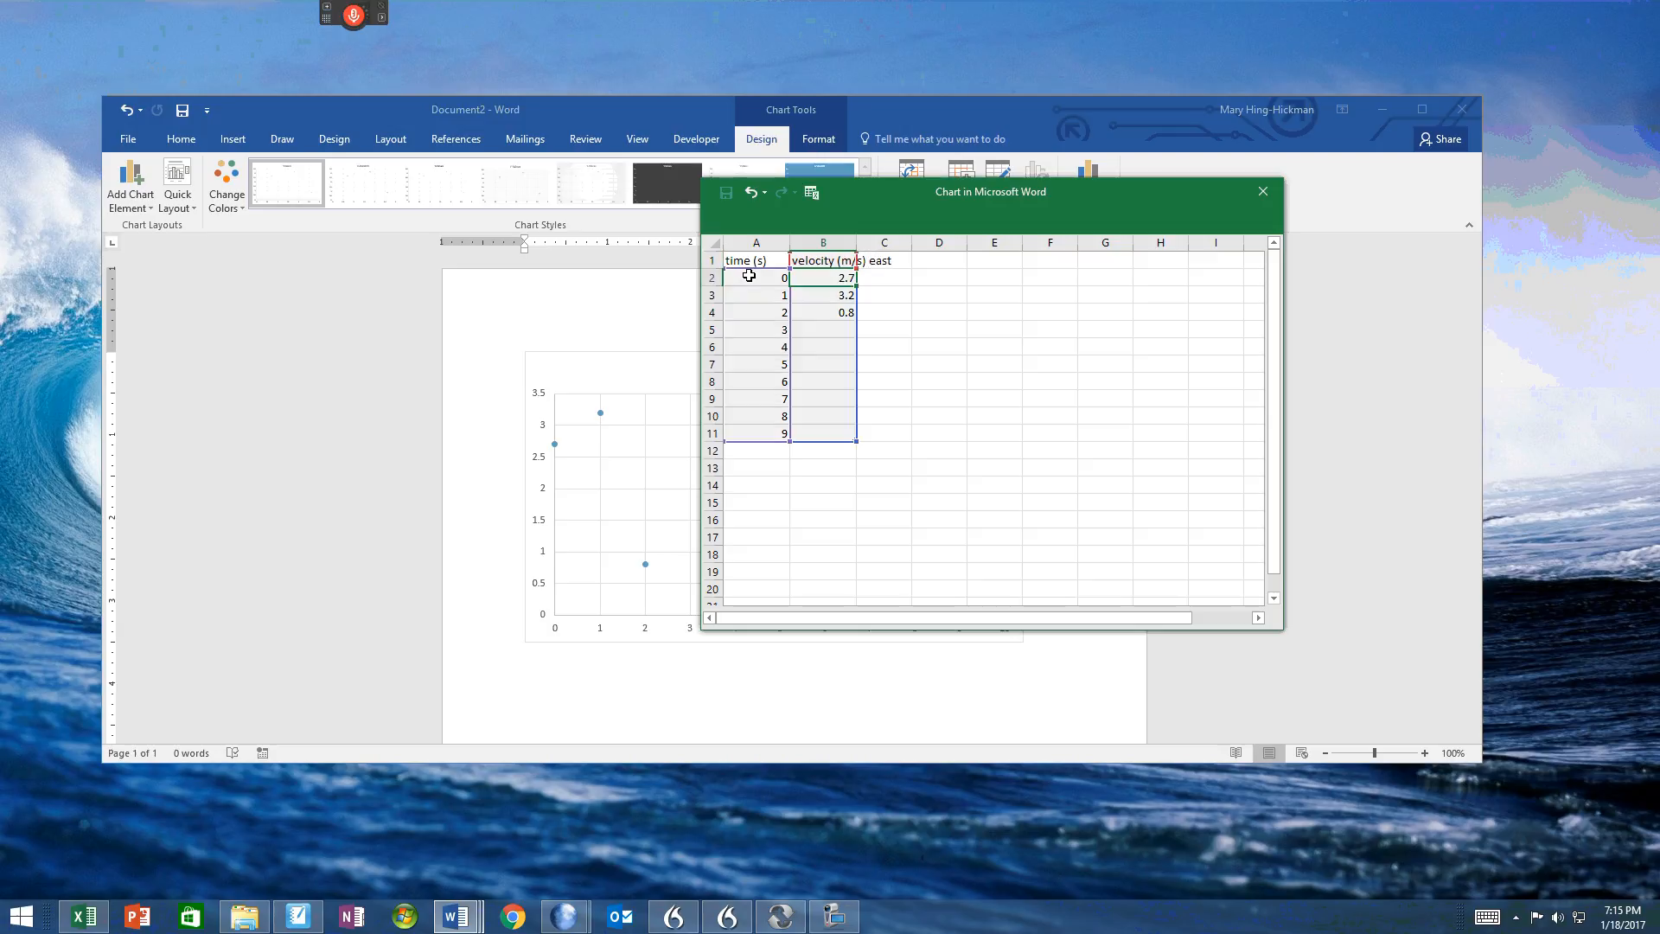
# Step: Enter the velocities 0, 1.5, 2.7, 3.8, 5.7, 12, 22, 28, 45 and 60 in cells B2 to B11
pyautogui.write('0')
pyautogui.press('Return')
pyautogui.write('1.5')
pyautogui.press('Return')
pyautogui.write('2.7')
pyautogui.press('Return')
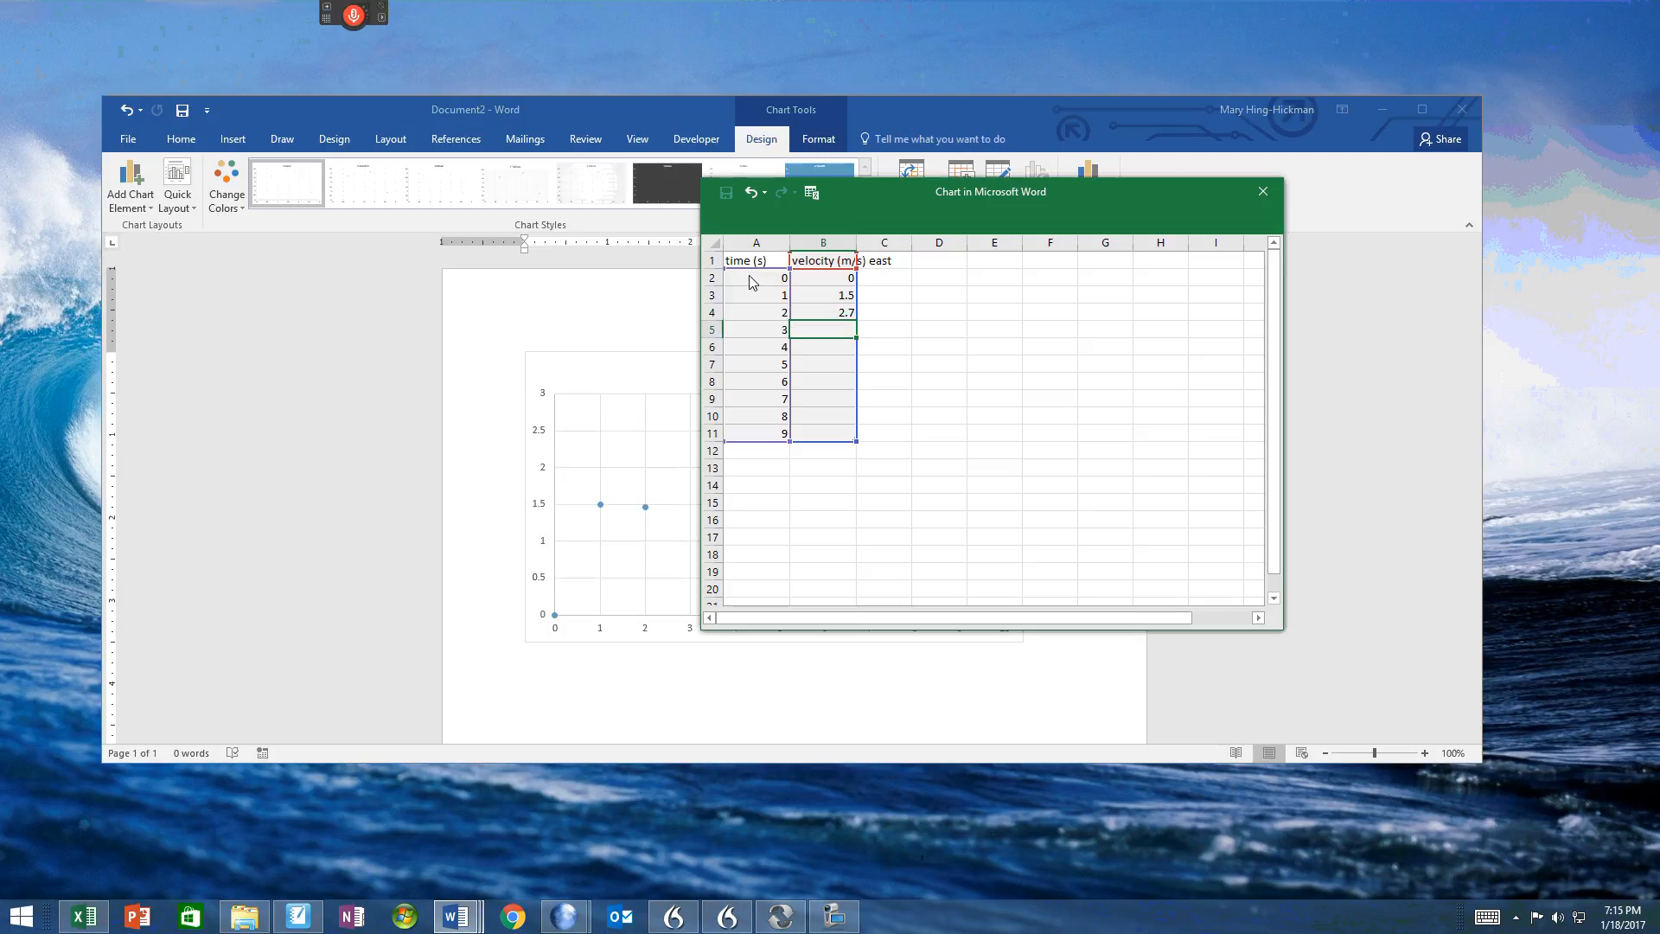
pyautogui.write('3.8')
pyautogui.press('Return')
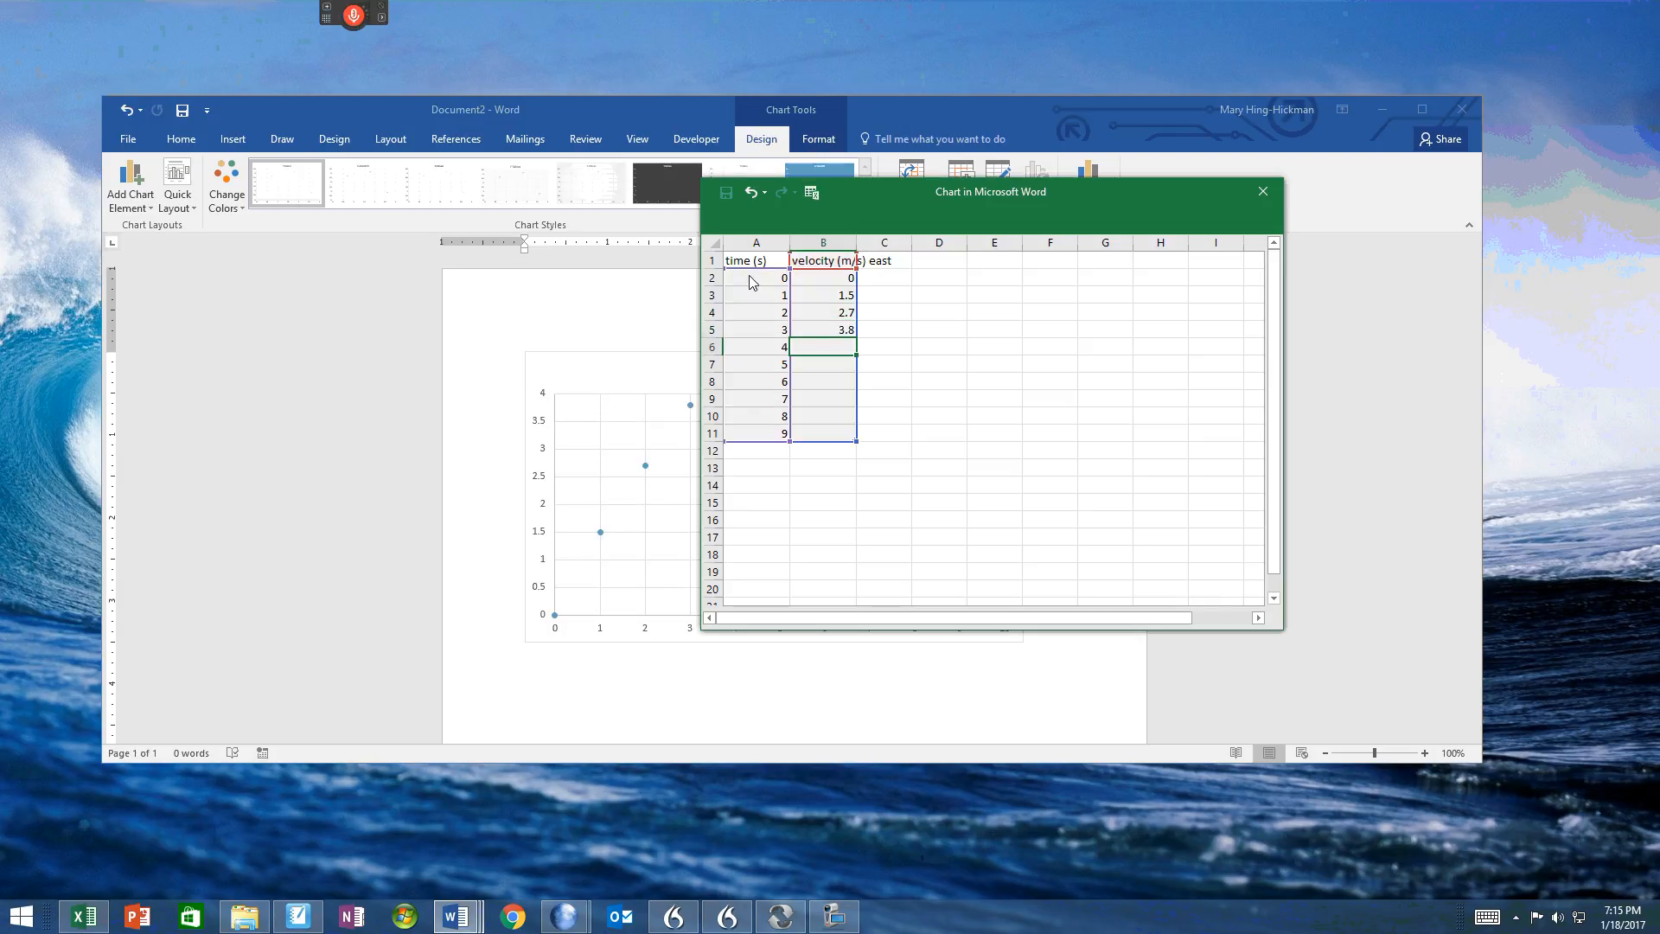
pyautogui.write('5.7')
pyautogui.press('Return')
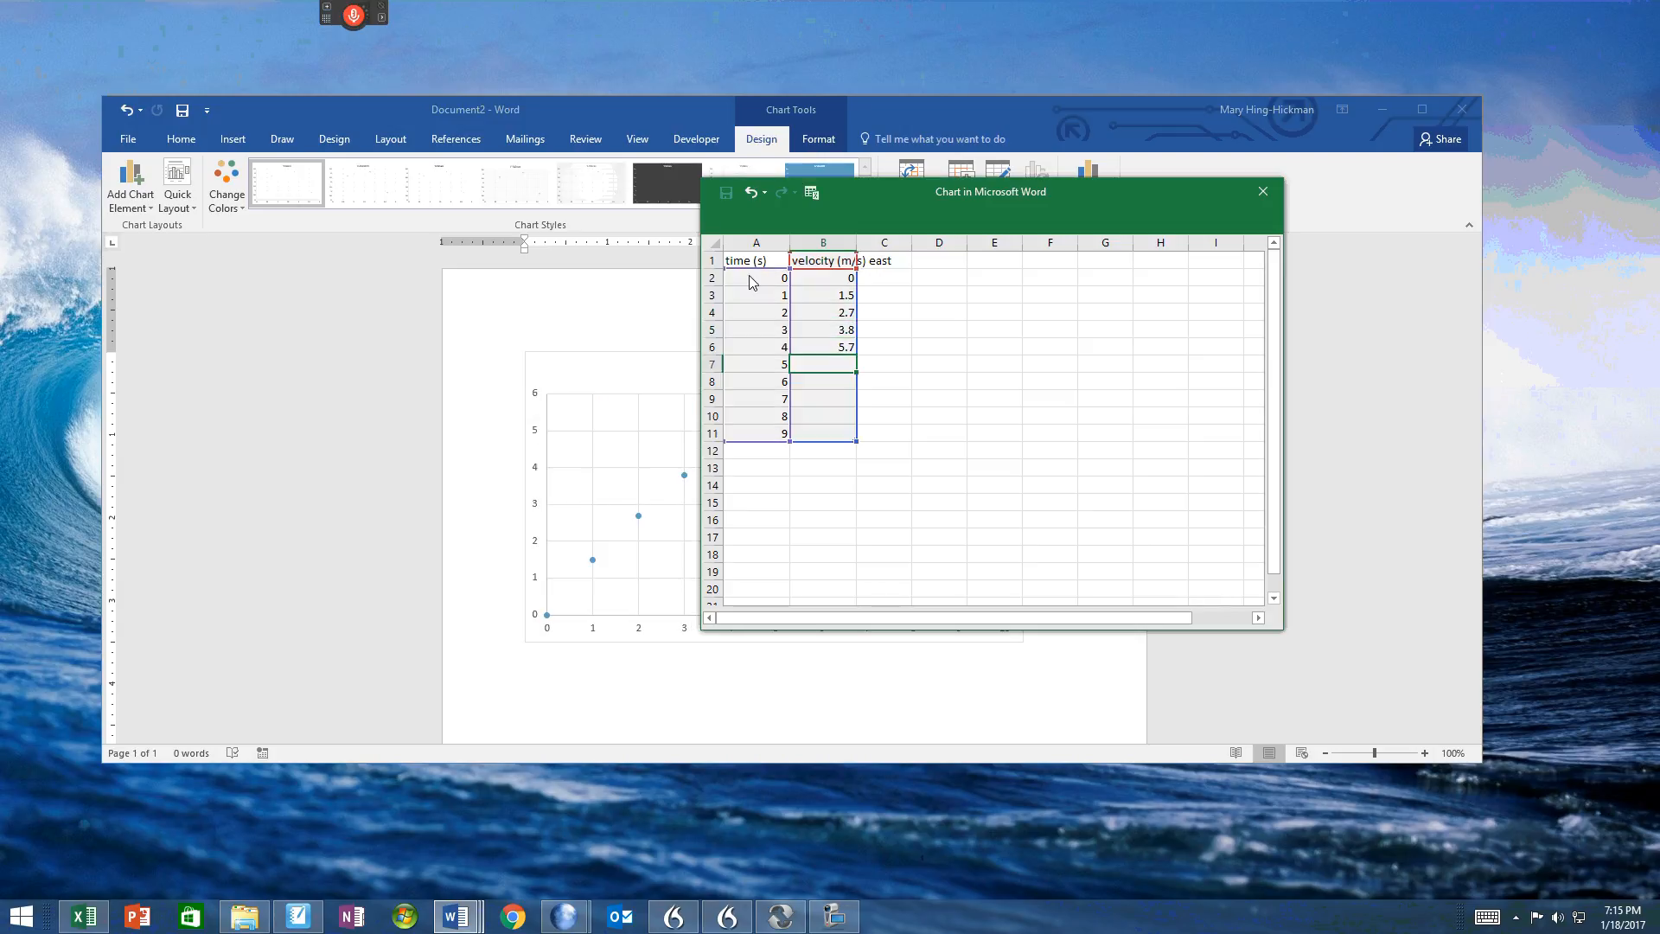
pyautogui.write('12')
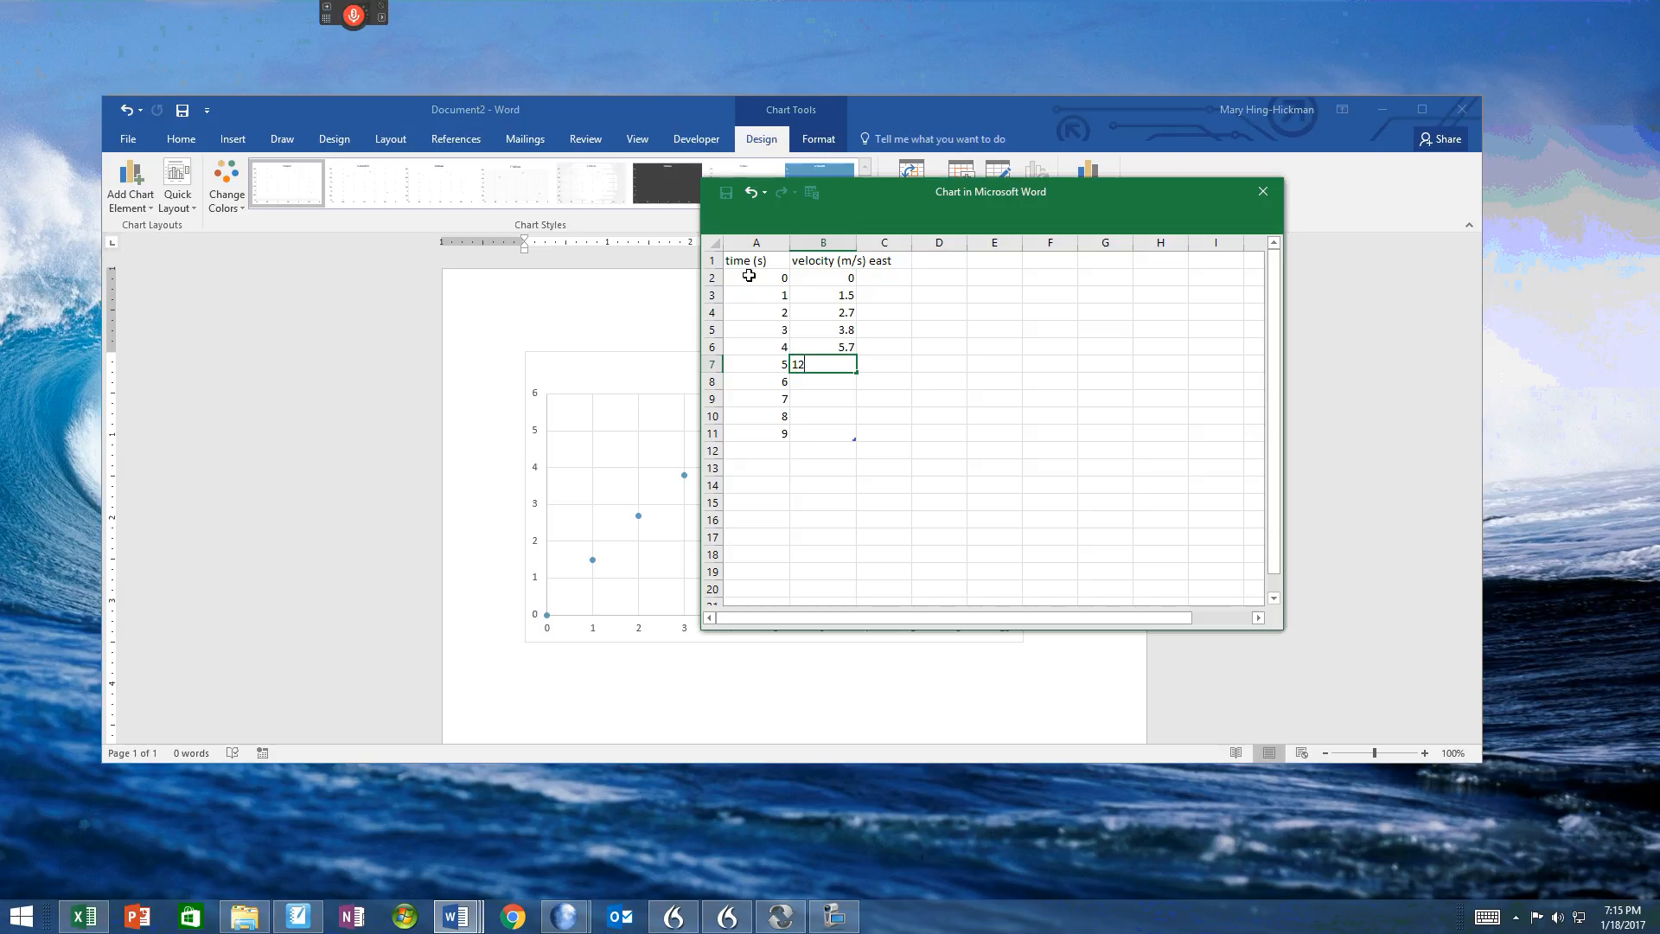
pyautogui.press('Return')
pyautogui.write('22')
pyautogui.press('Return')
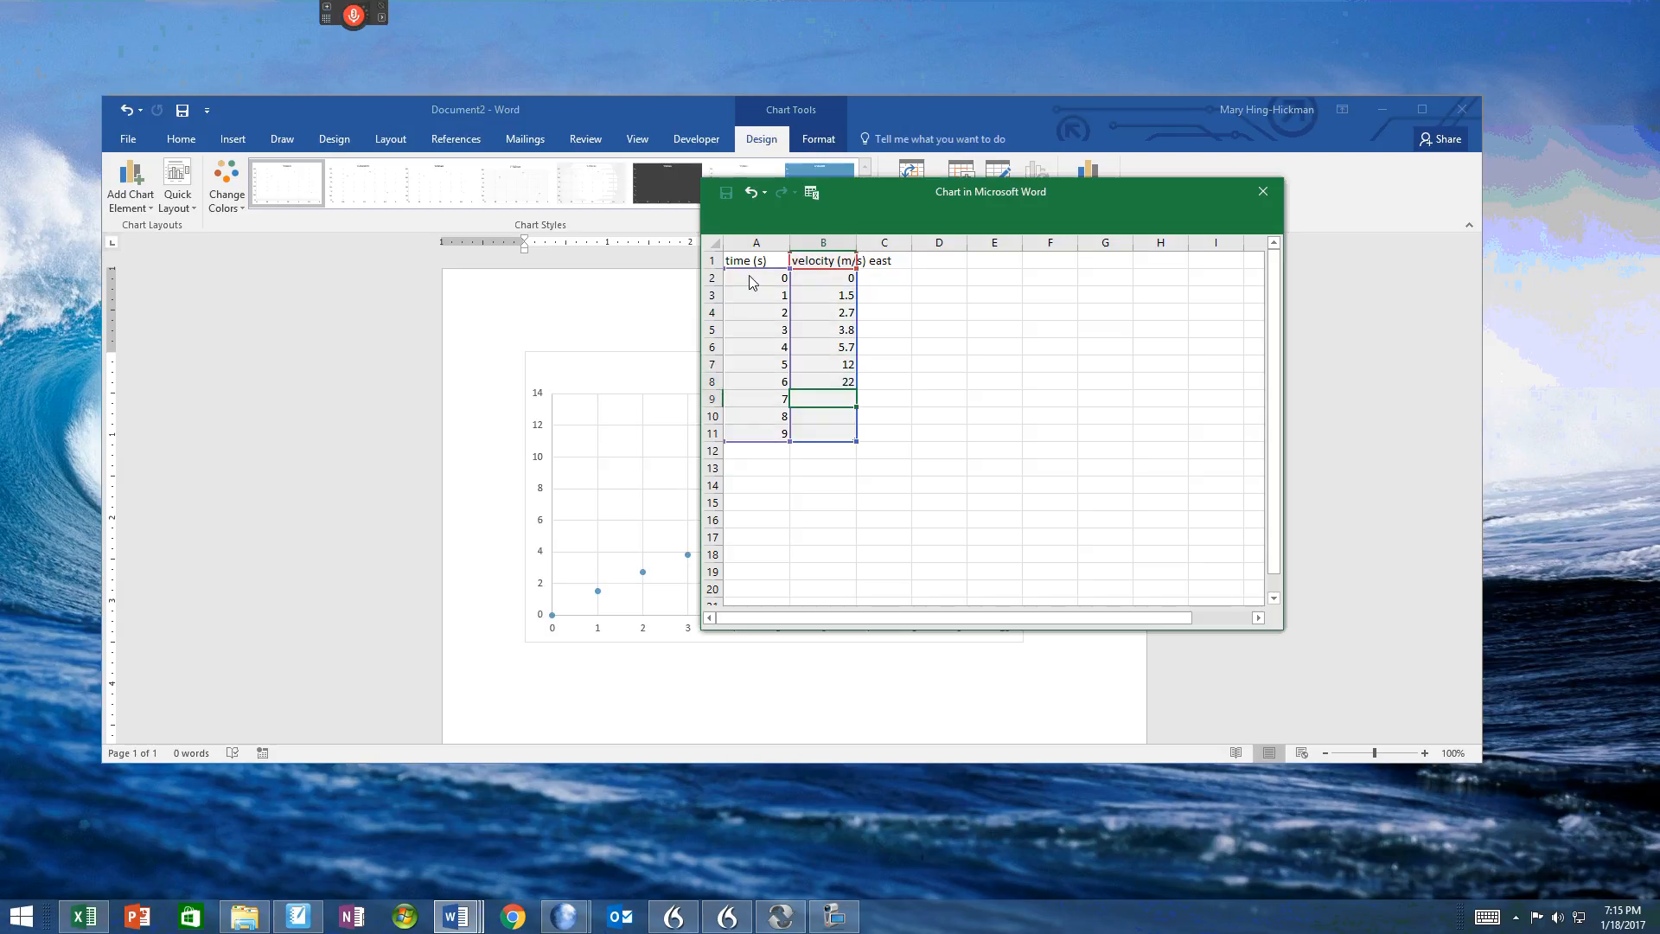
pyautogui.write('28')
pyautogui.press('Return')
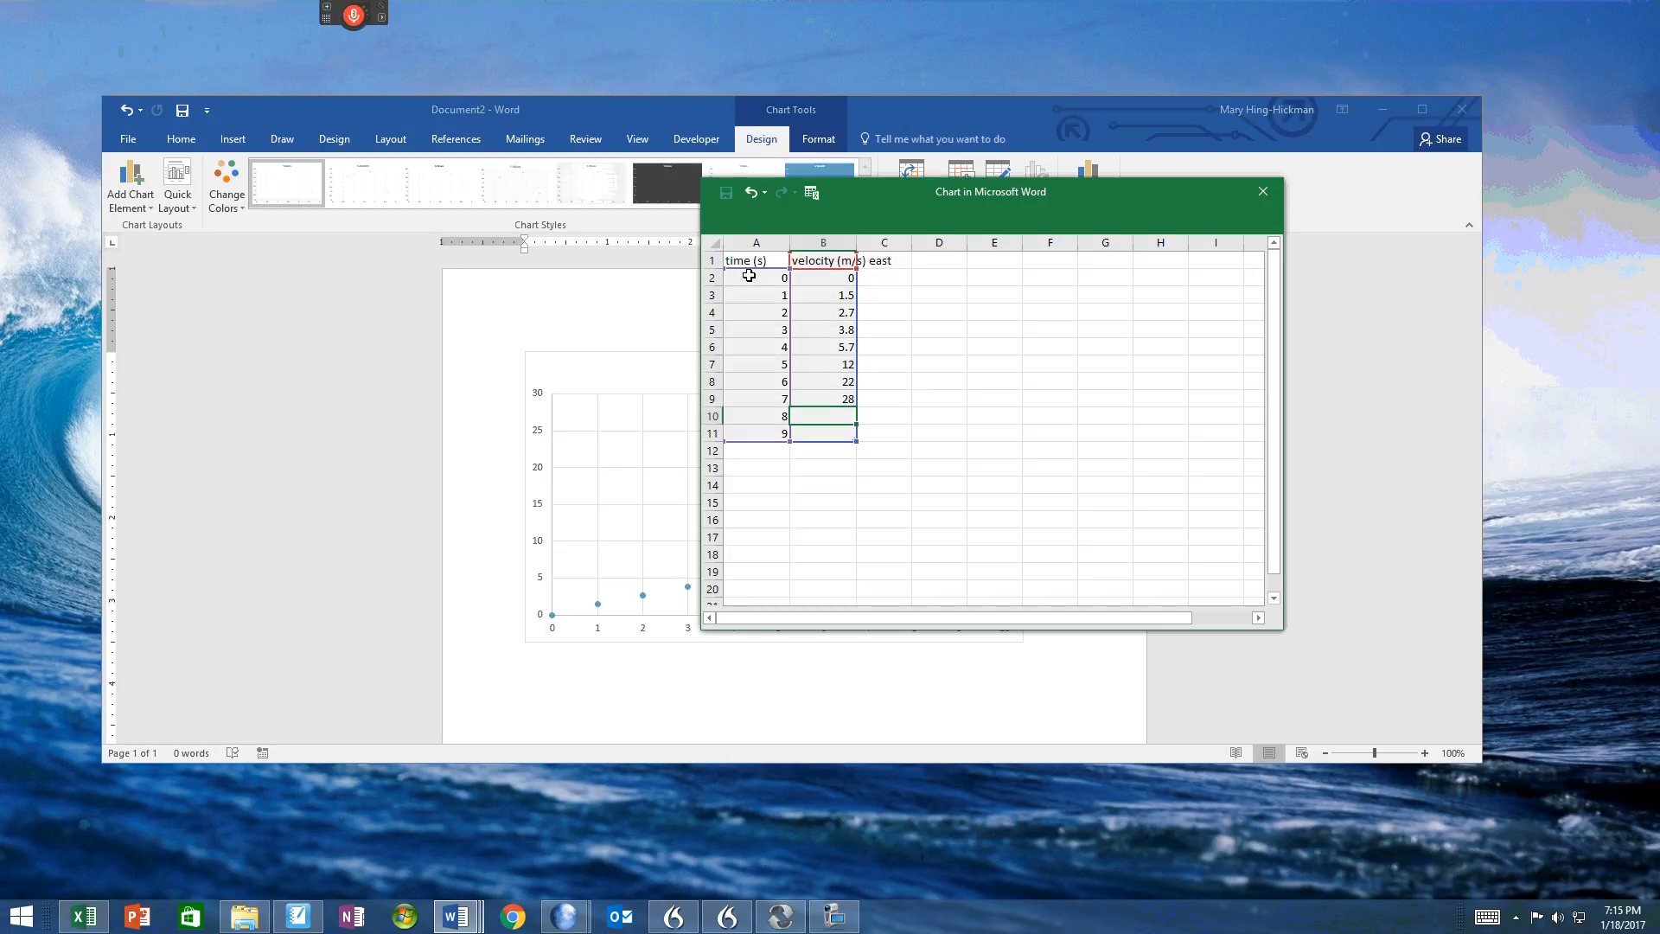
pyautogui.write('37')
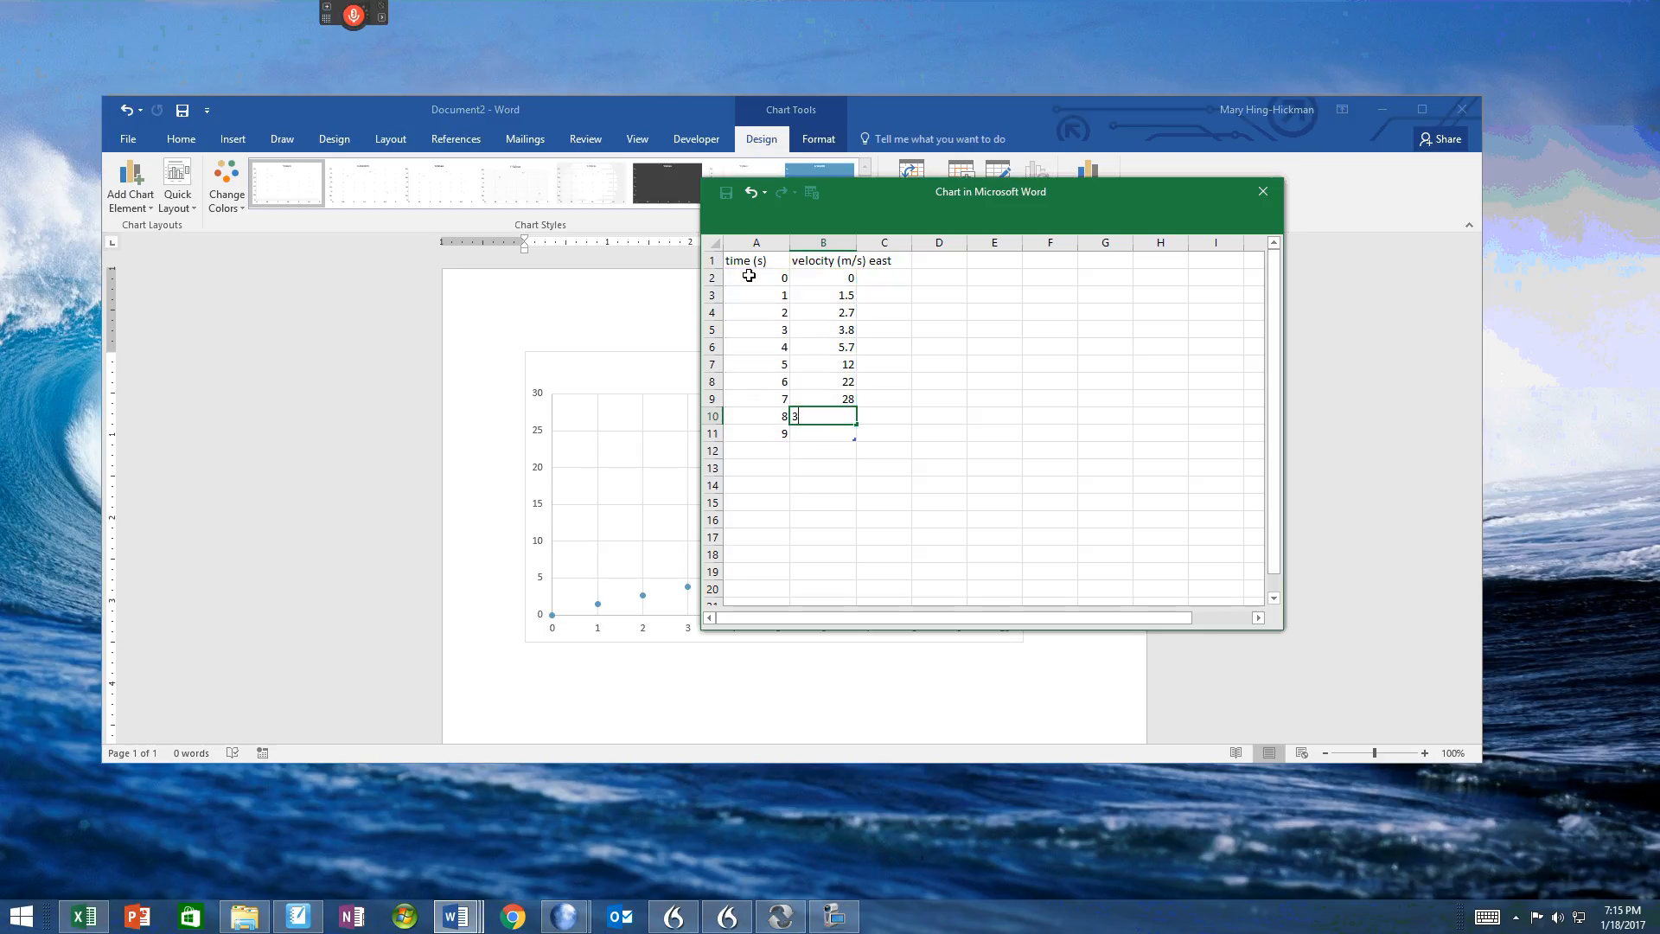
pyautogui.press('BackSpace')
pyautogui.press('BackSpace')
pyautogui.write('45')
pyautogui.press('Return')
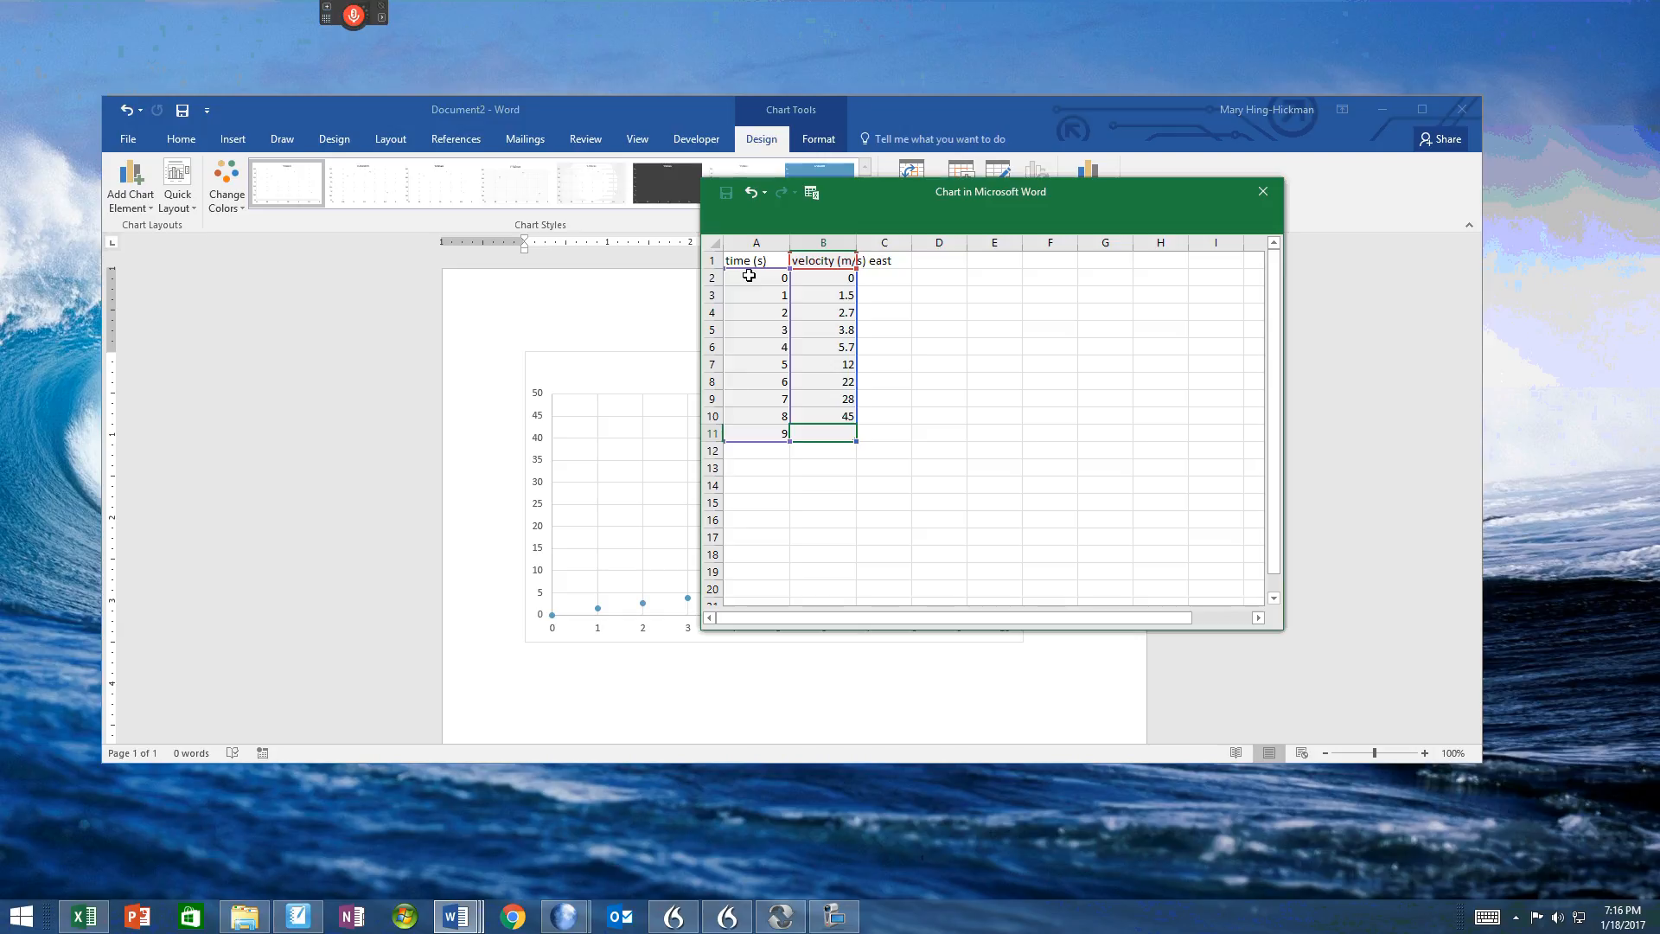
pyautogui.write('60')
pyautogui.press('Return')
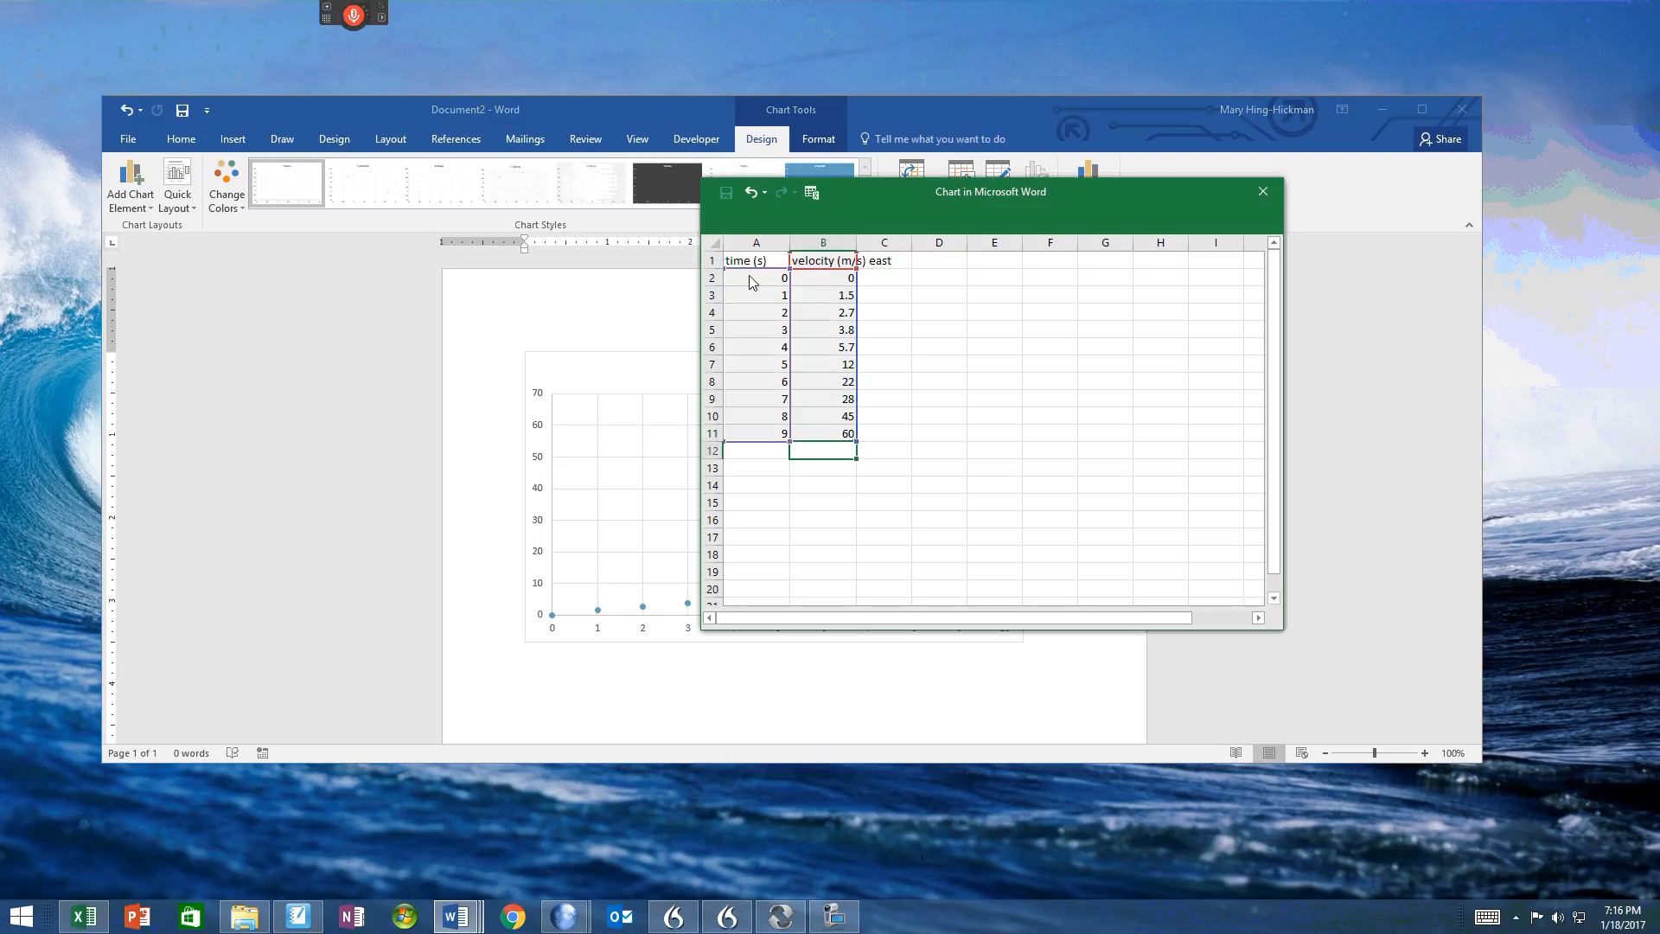
# Step: Move the data sheet aside to view the plotted chart, and close the data sheet
pyautogui.moveTo(998, 209); pyautogui.dragTo(26, 221)
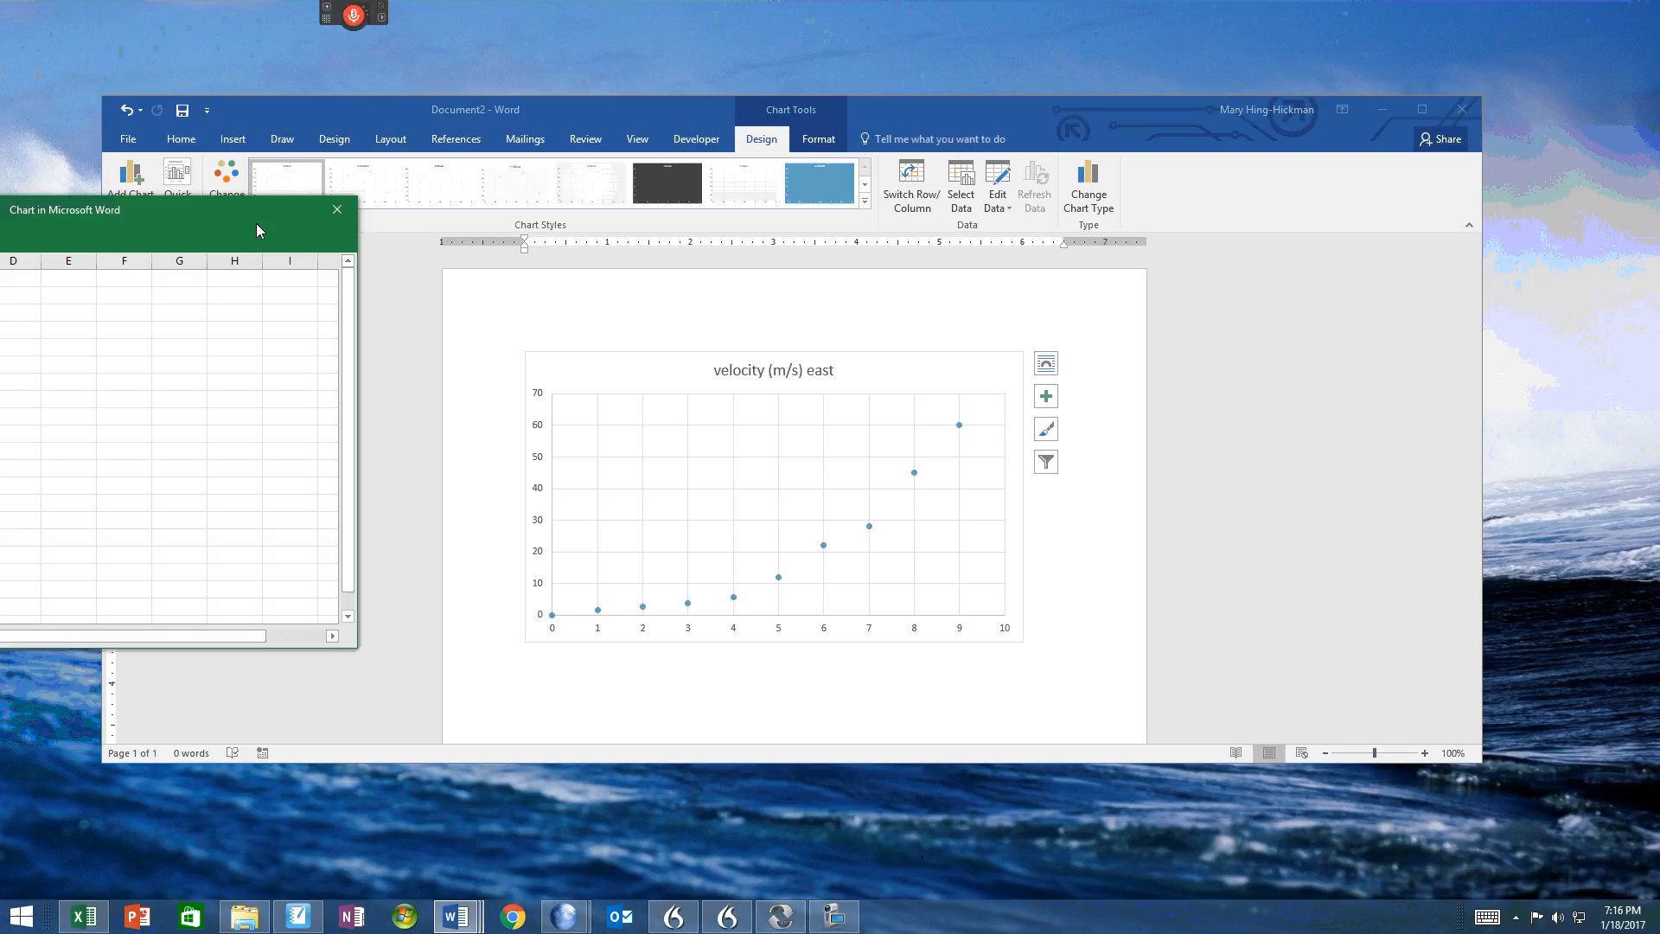
pyautogui.moveTo(251, 227); pyautogui.dragTo(1057, 298)
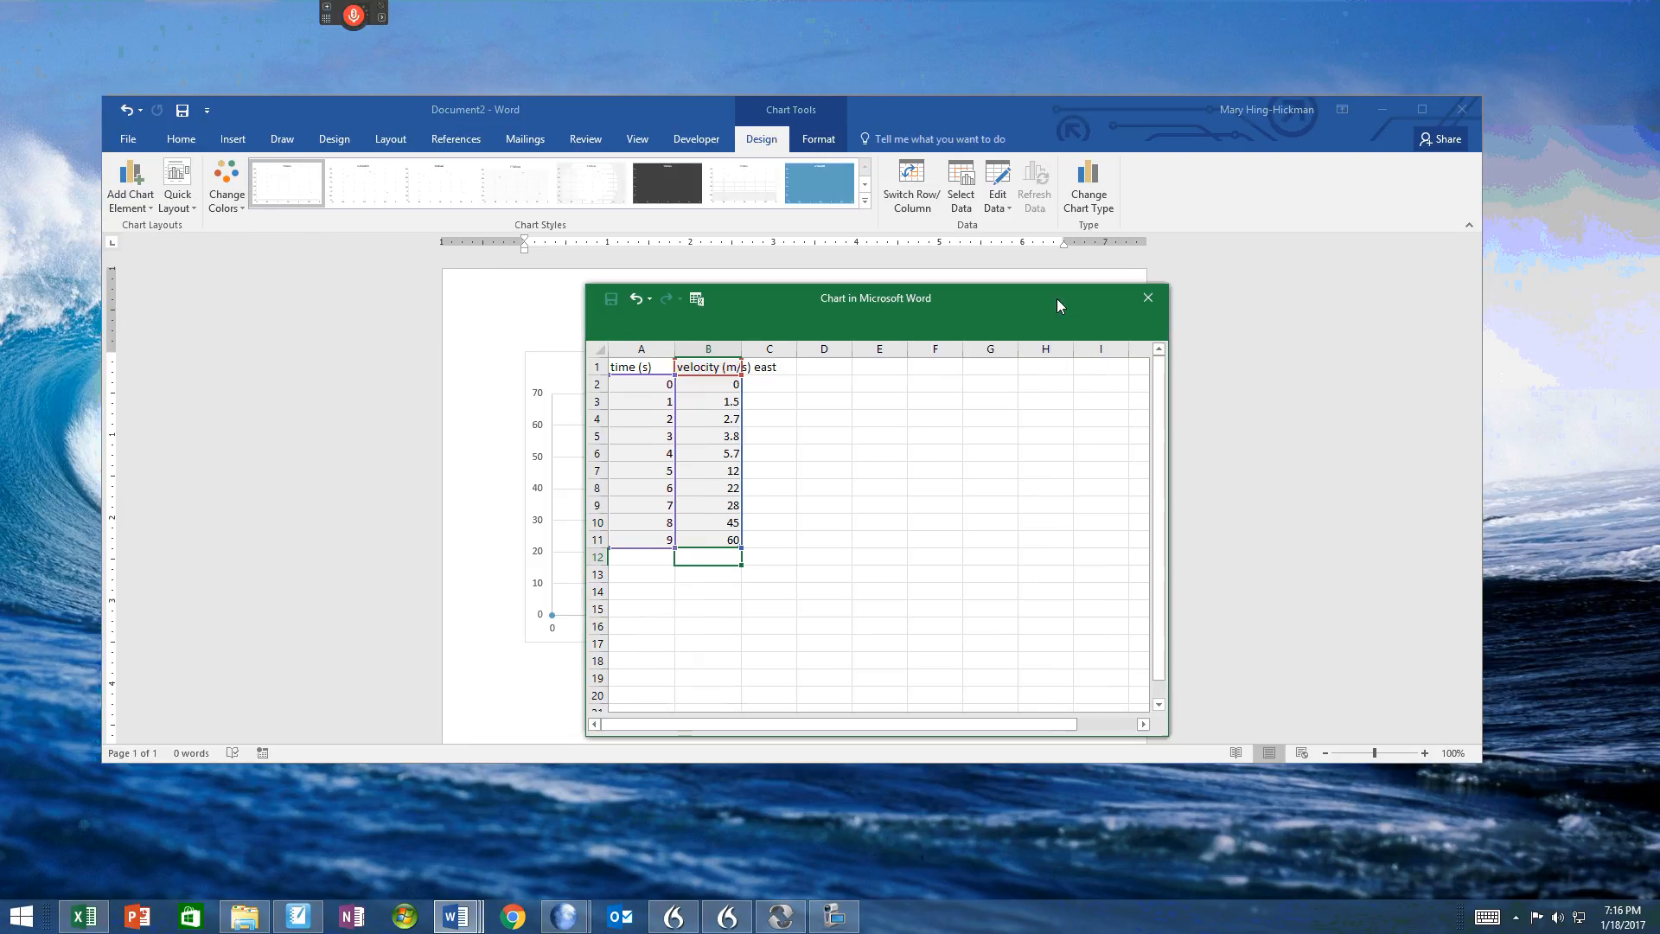
pyautogui.click(1149, 298)
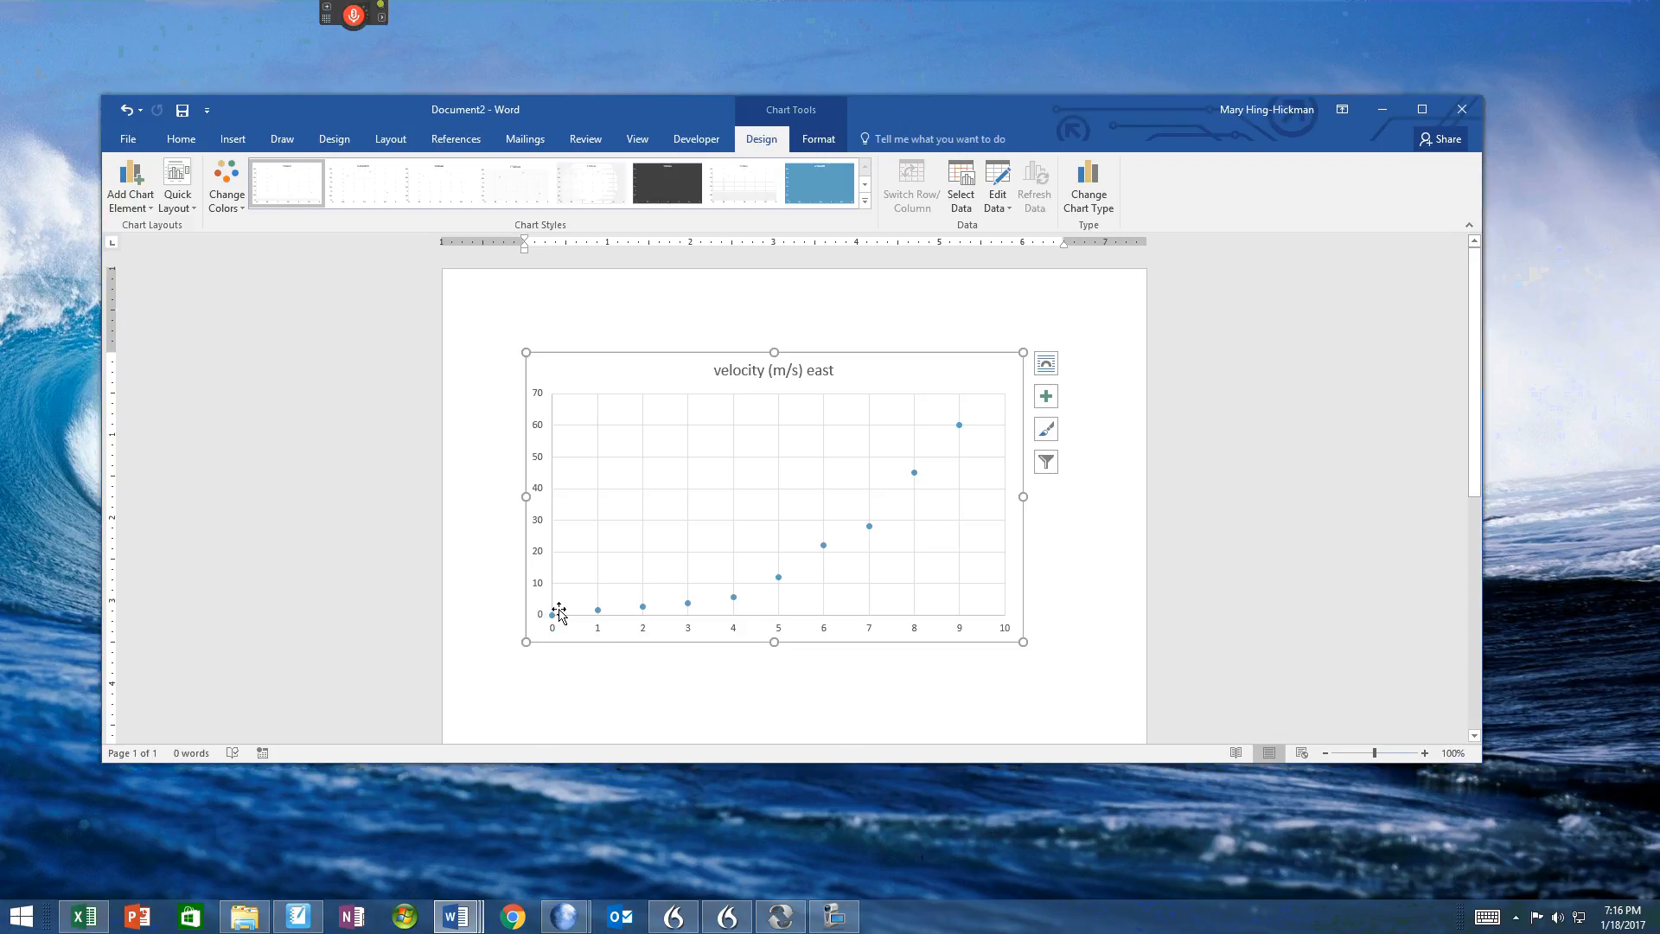
# Step: Add a polynomial trendline of order 2 to the chart with its intercept set to 0.0
pyautogui.click(137, 182)
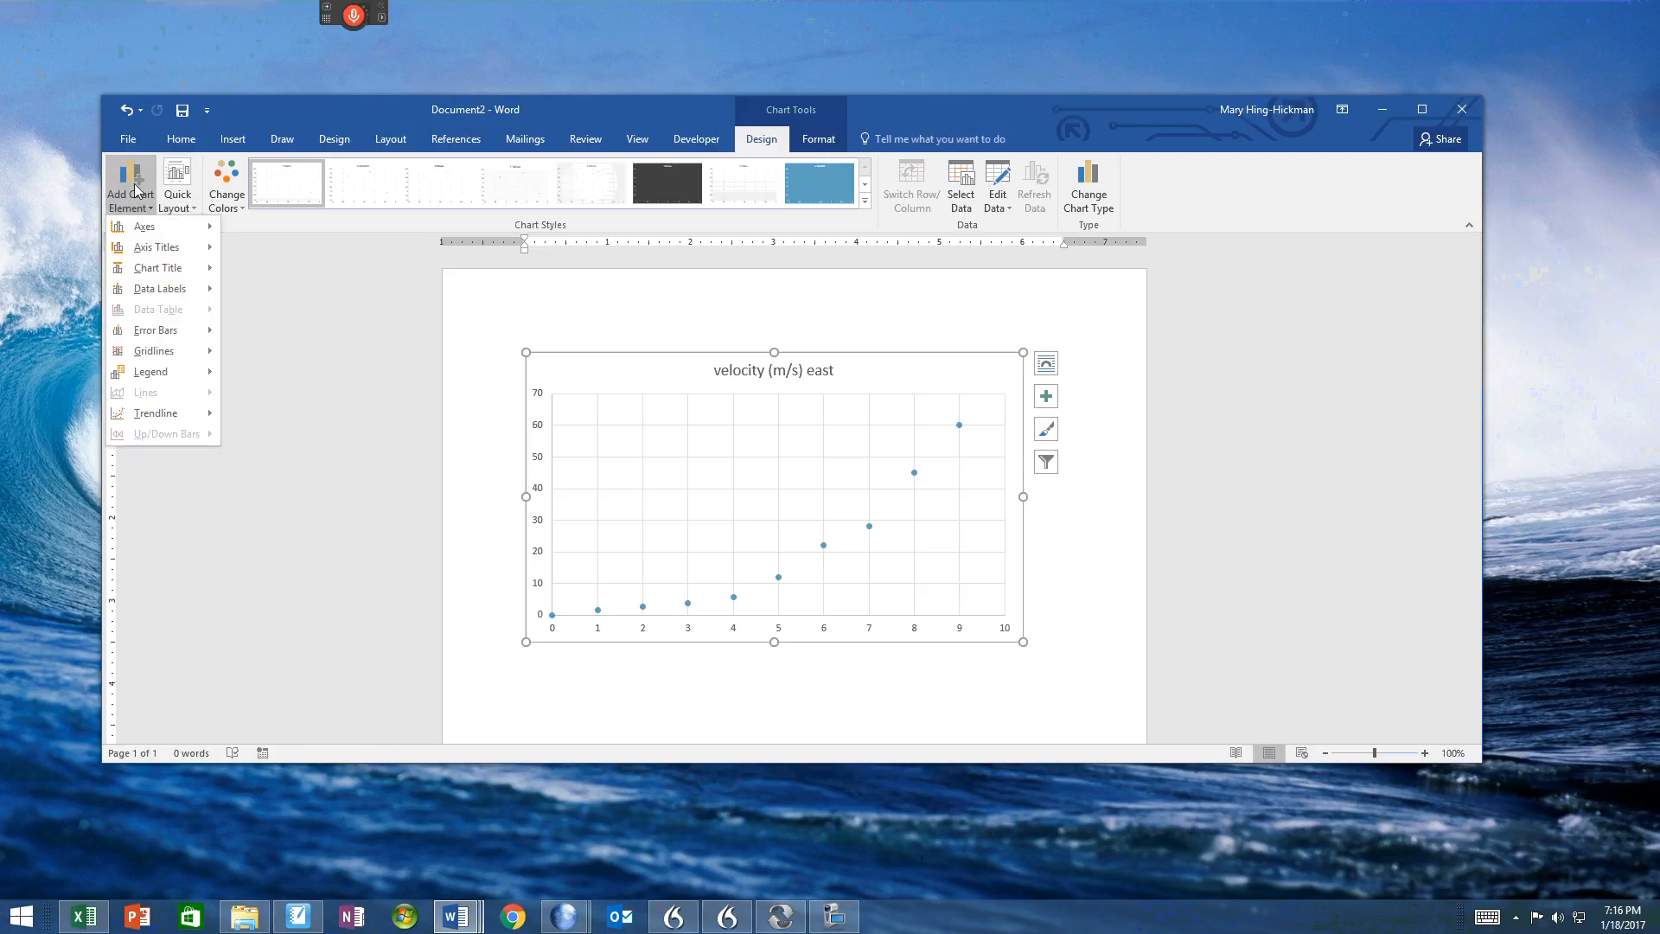
pyautogui.moveTo(142, 419)
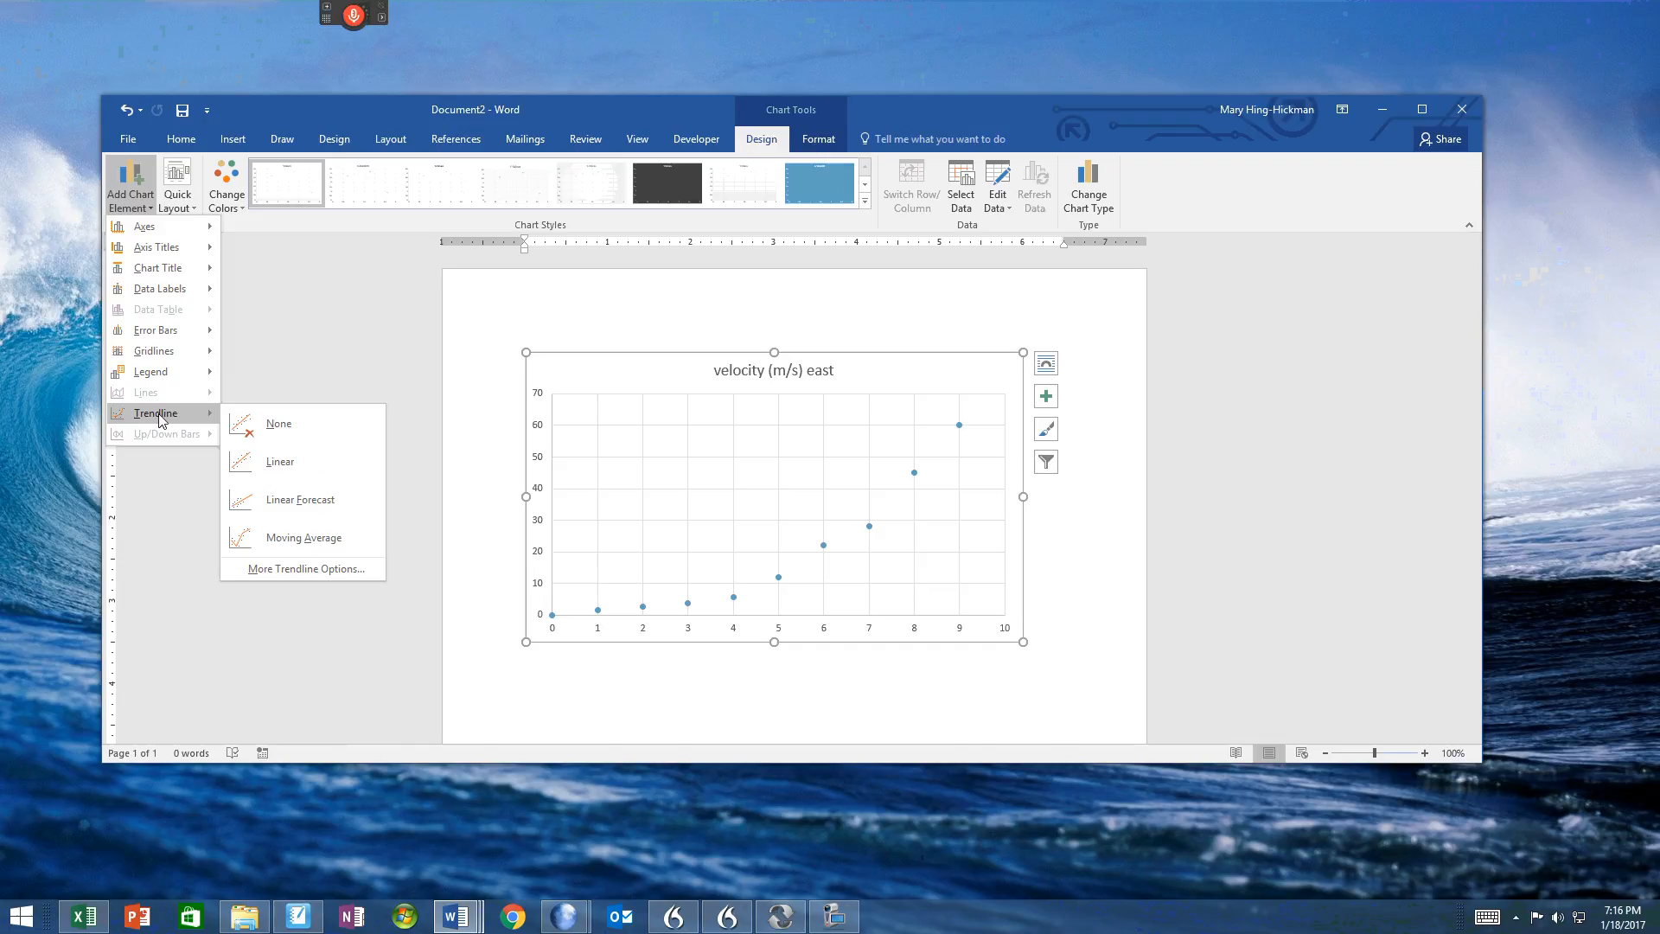
pyautogui.click(278, 567)
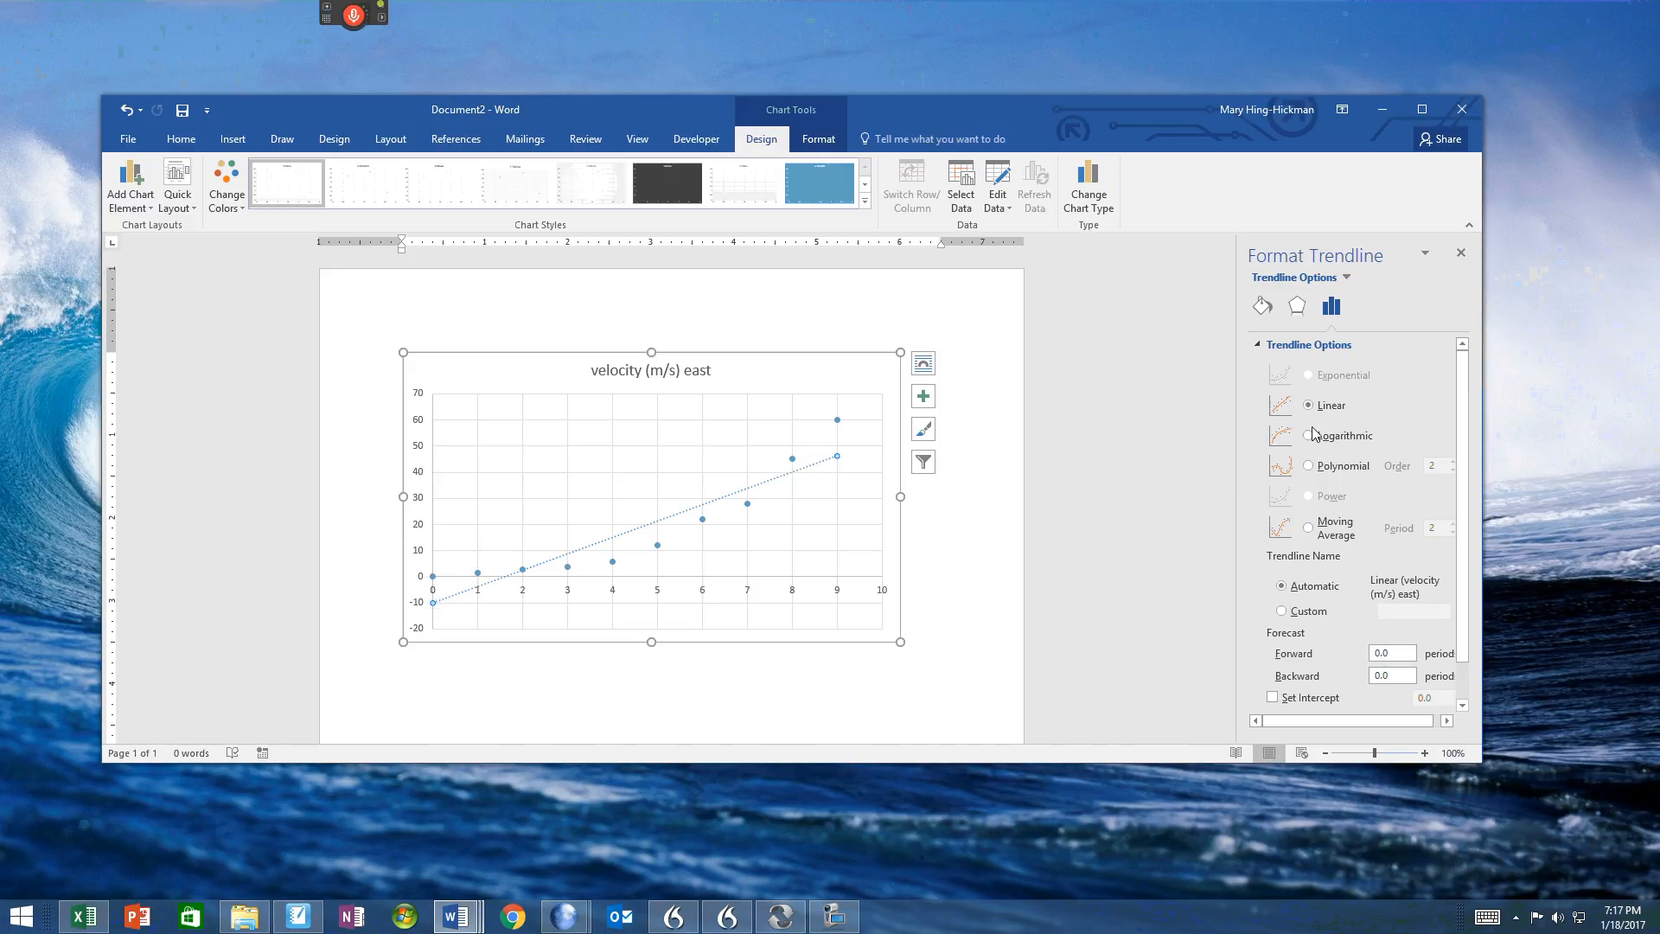
pyautogui.click(1309, 467)
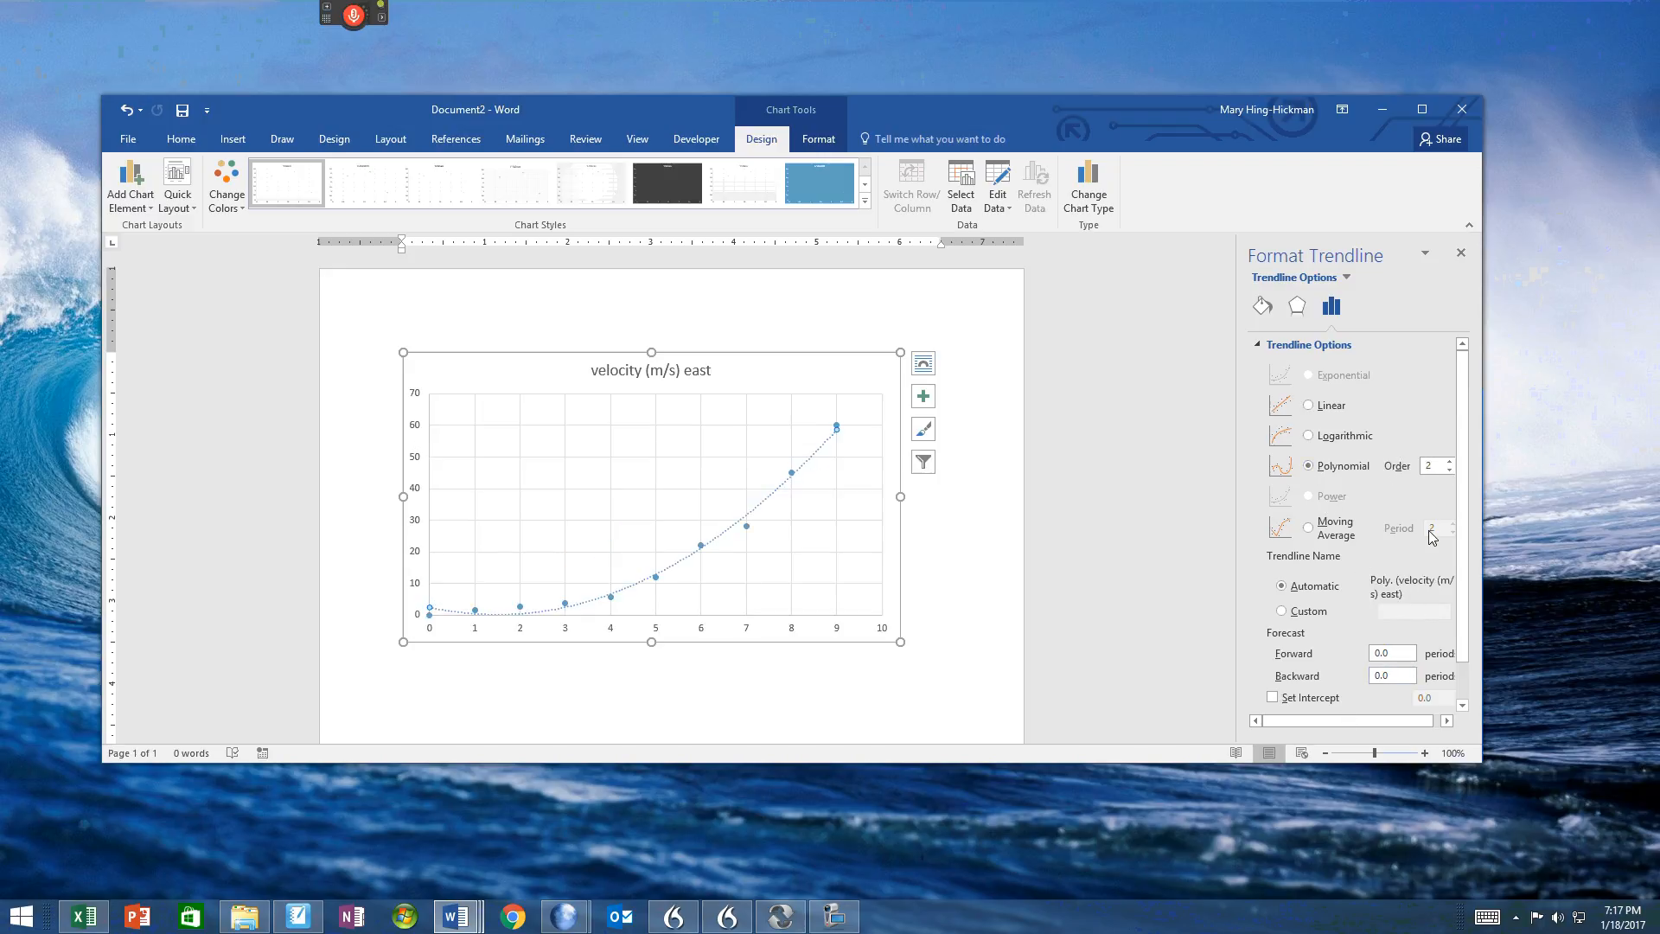
pyautogui.scroll(-1, 1464, 470)
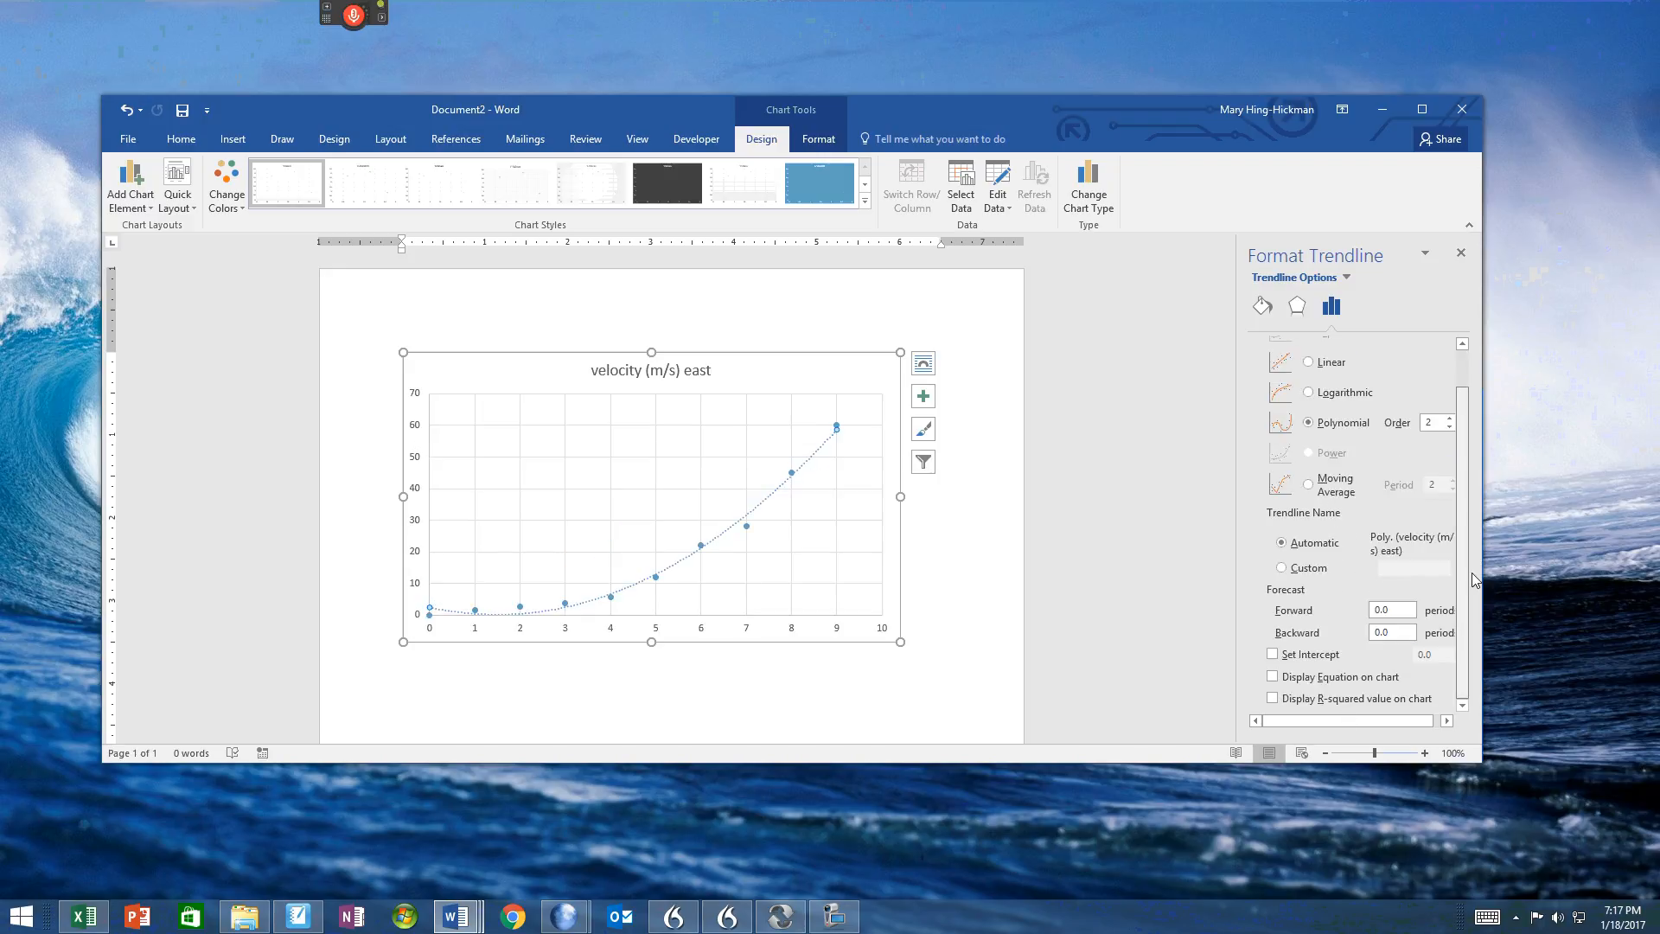
pyautogui.click(1274, 656)
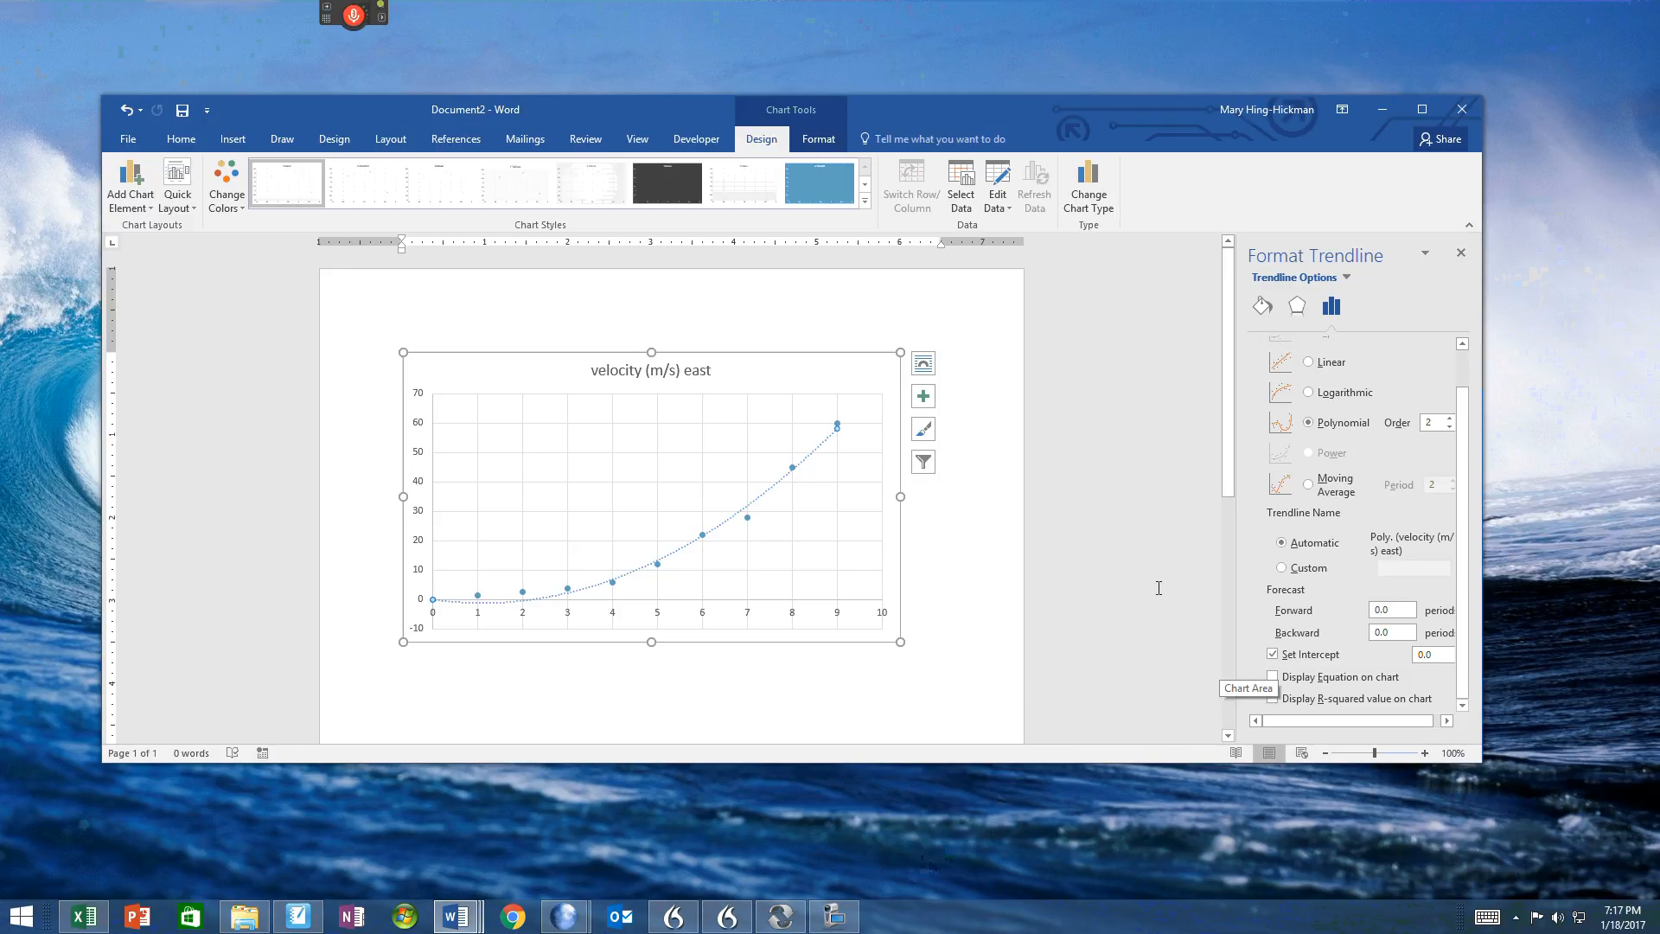
# Step: Display the trendline equation on the chart, place it to the right of the chart title, and deselect the chart
pyautogui.click(1273, 677)
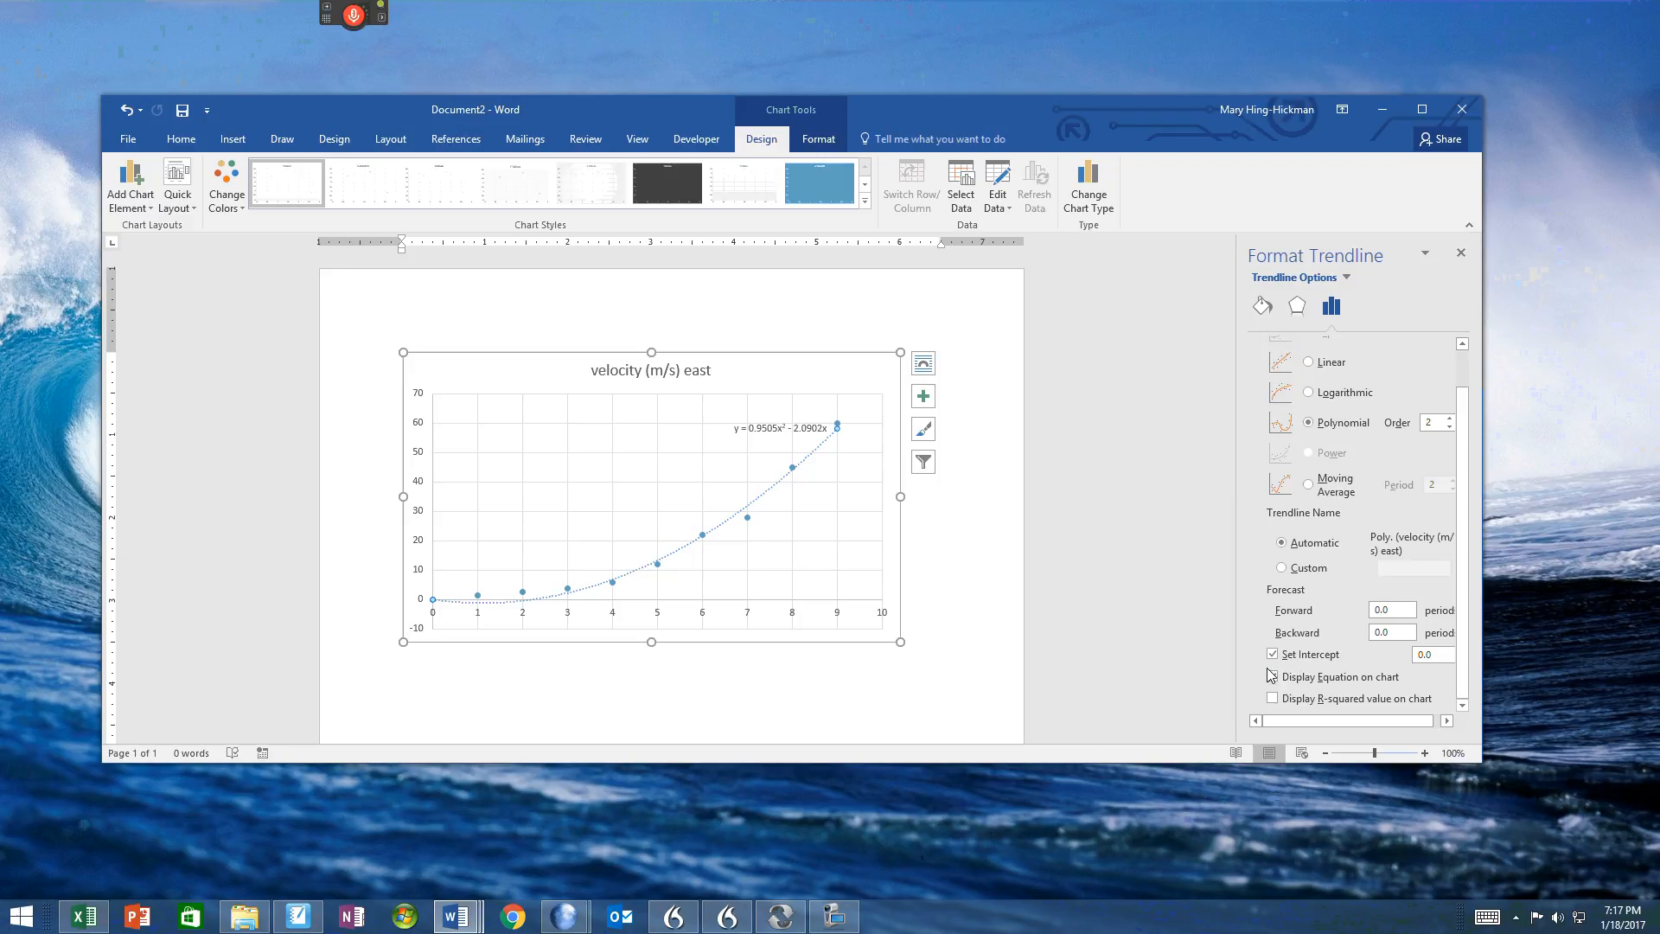
pyautogui.moveTo(771, 437); pyautogui.dragTo(790, 381)
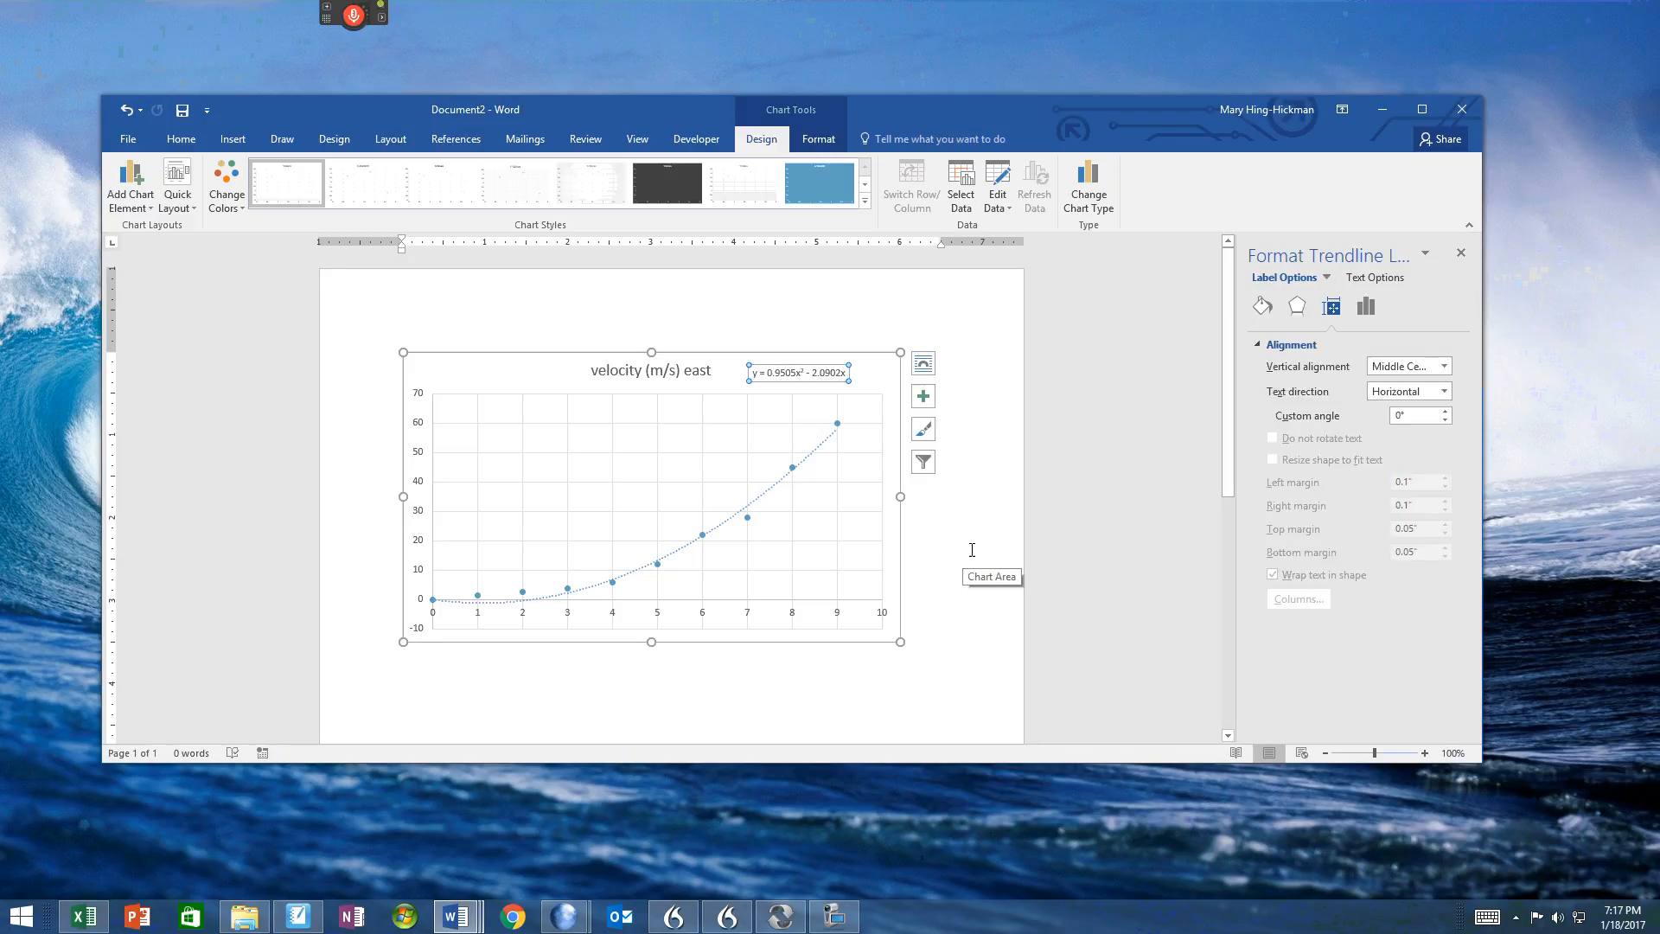
pyautogui.click(1089, 472)
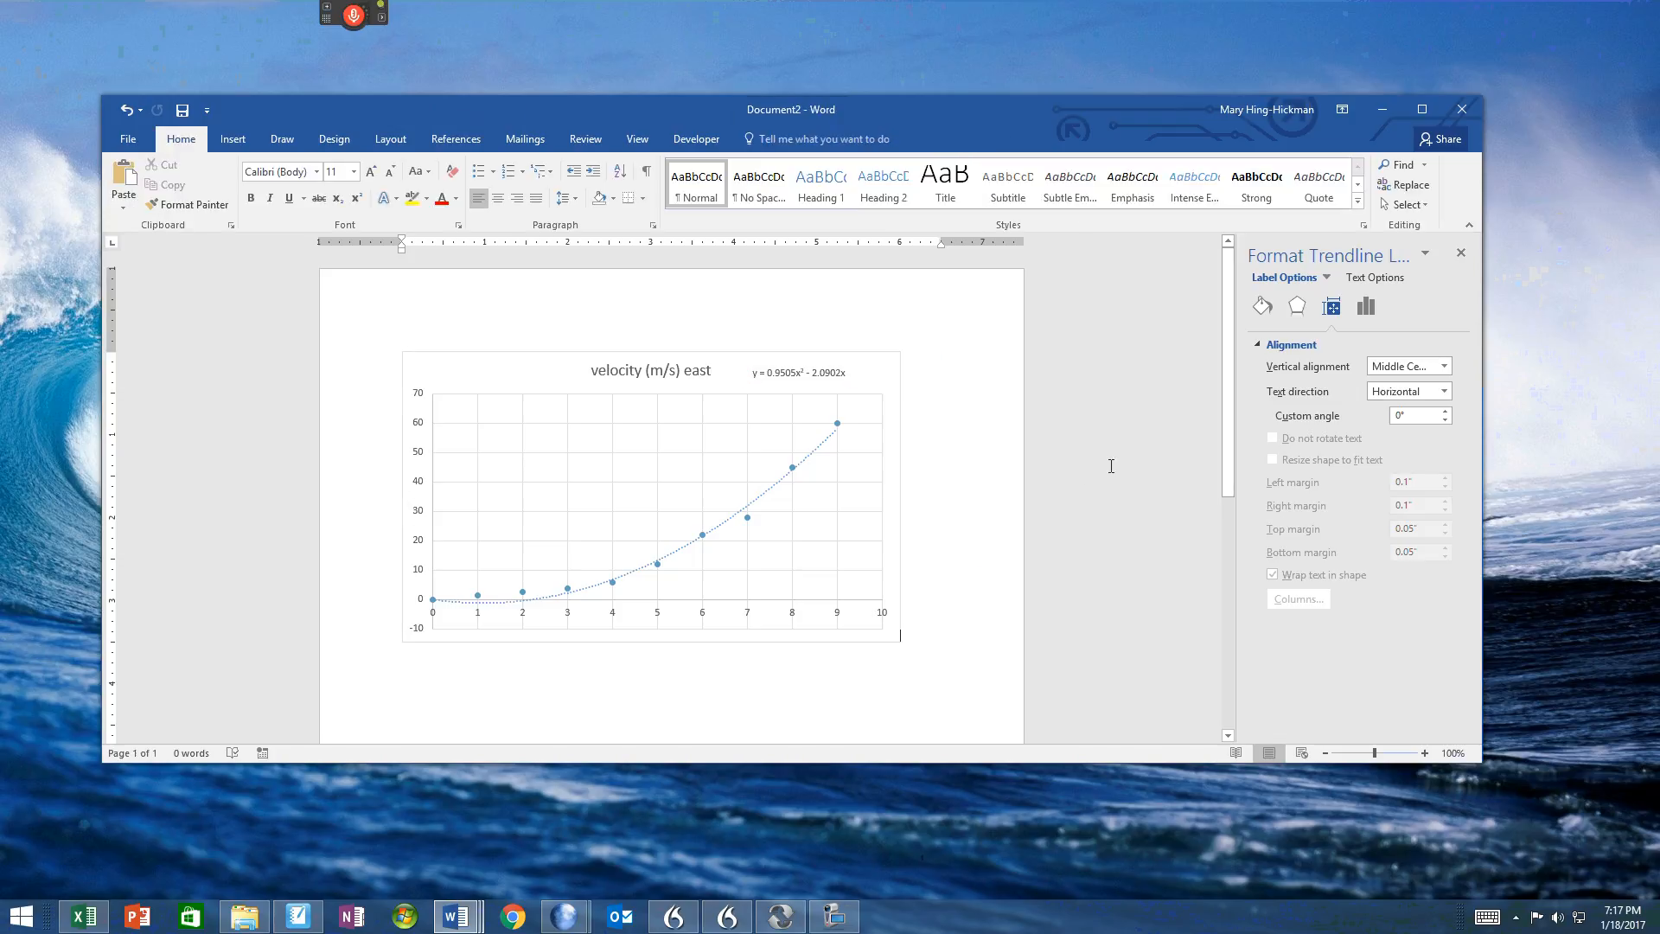
# Step: Try to set the trendline equation's font size to 16
pyautogui.click(785, 372)
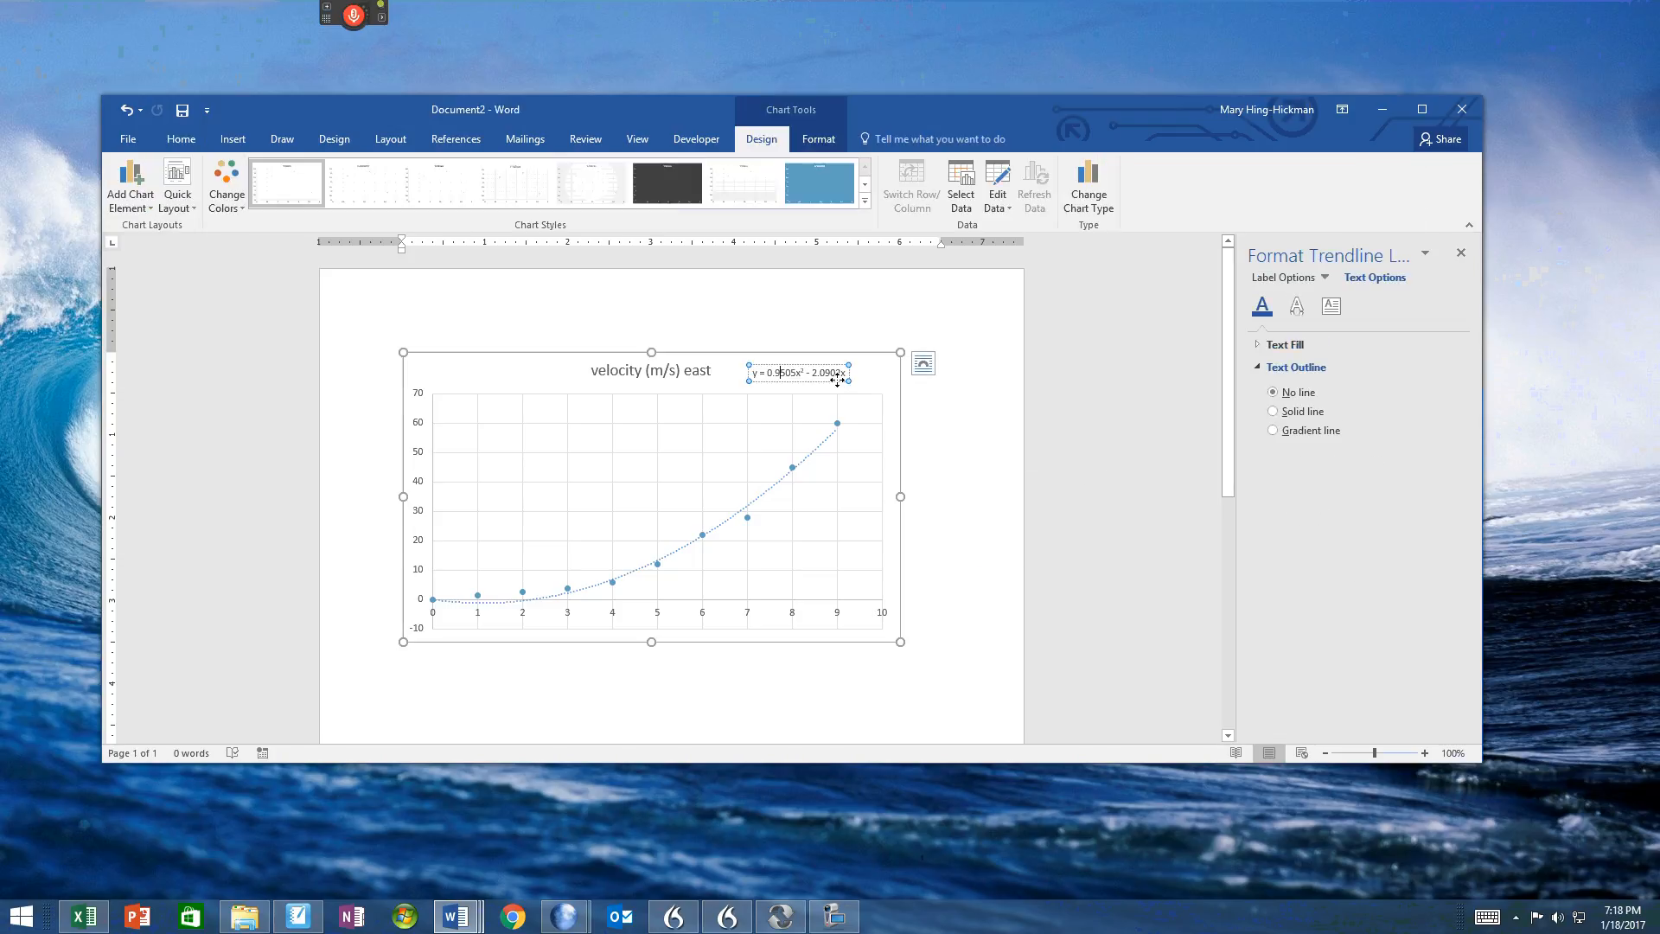
pyautogui.tripleClick(811, 381)
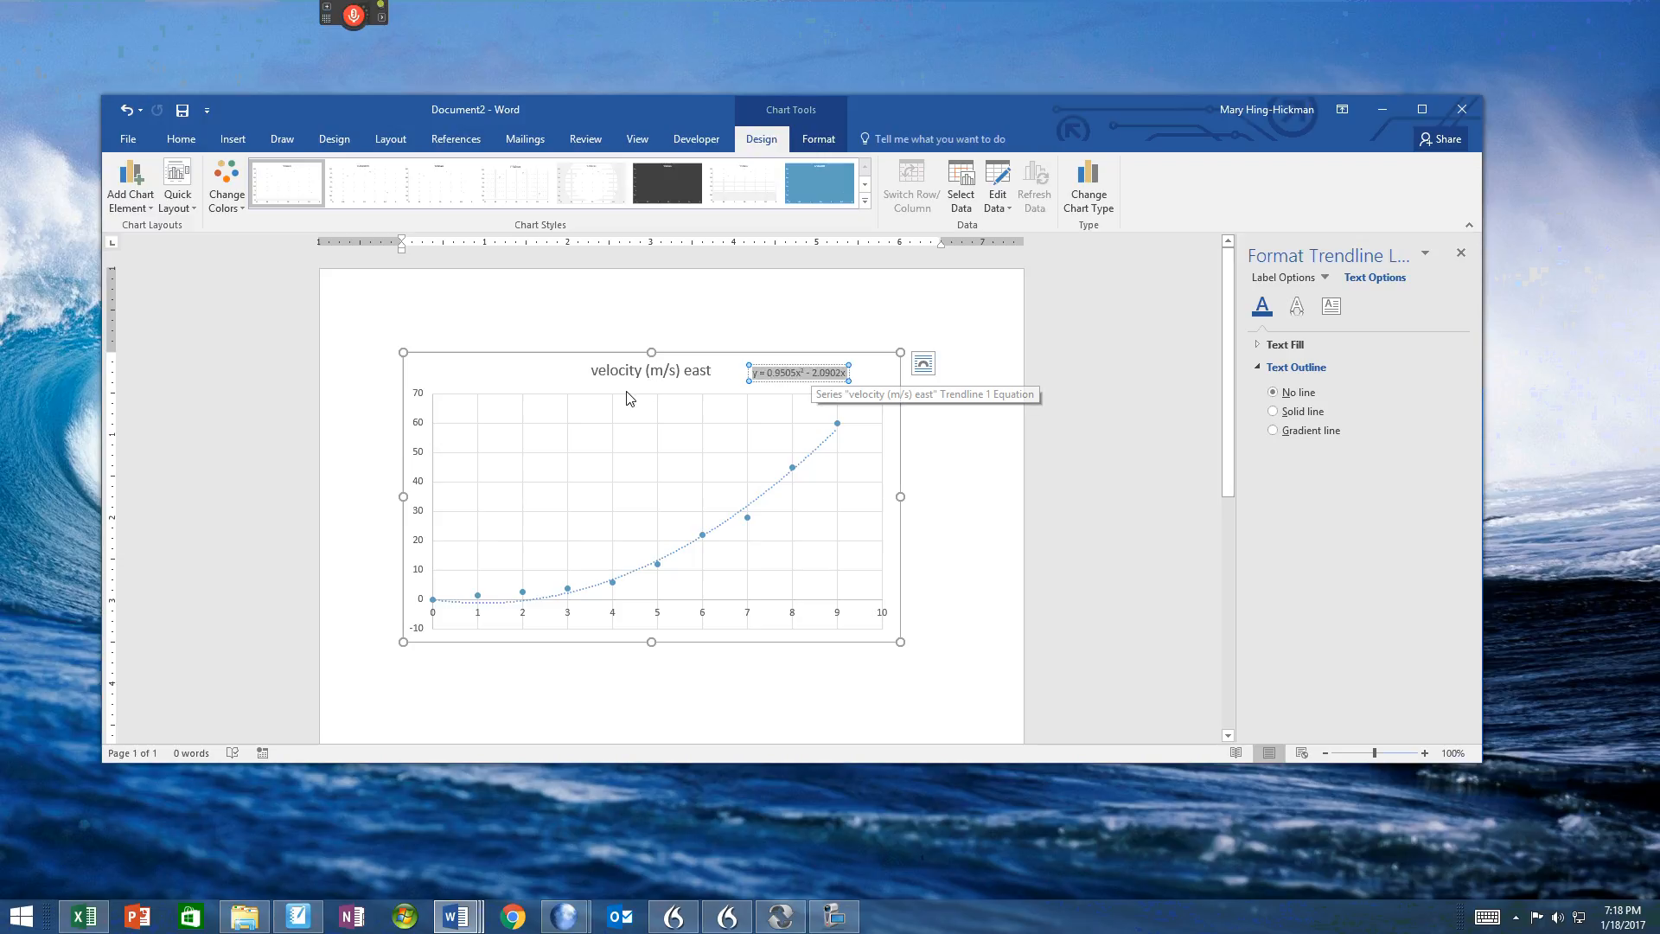
pyautogui.click(181, 140)
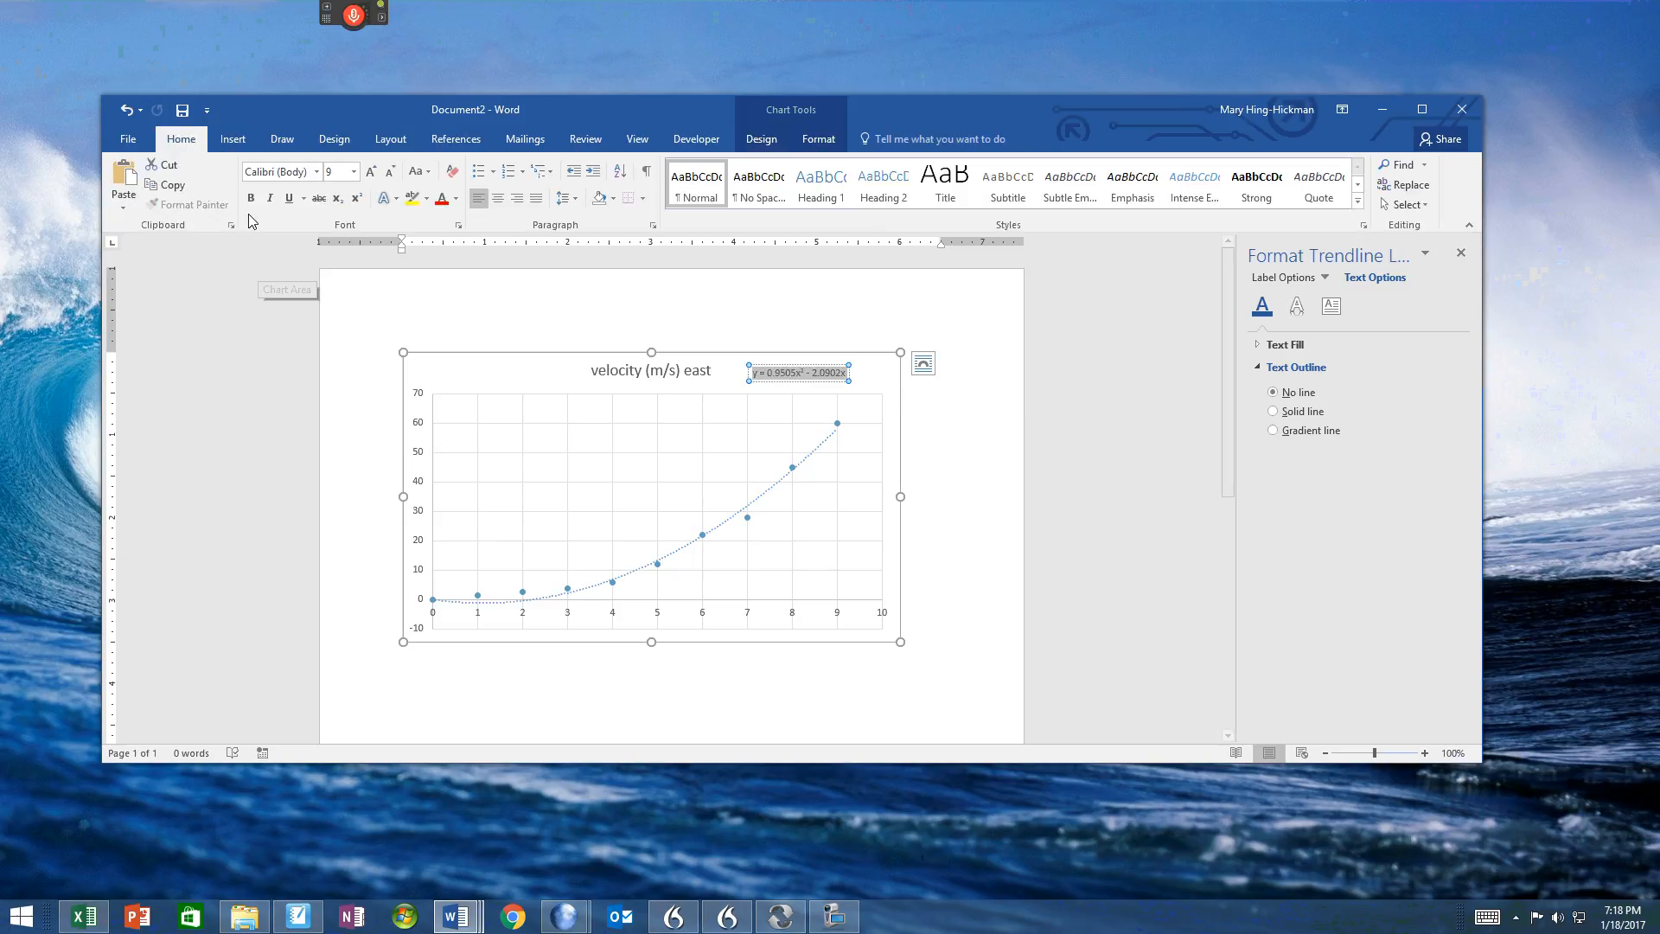
pyautogui.click(354, 172)
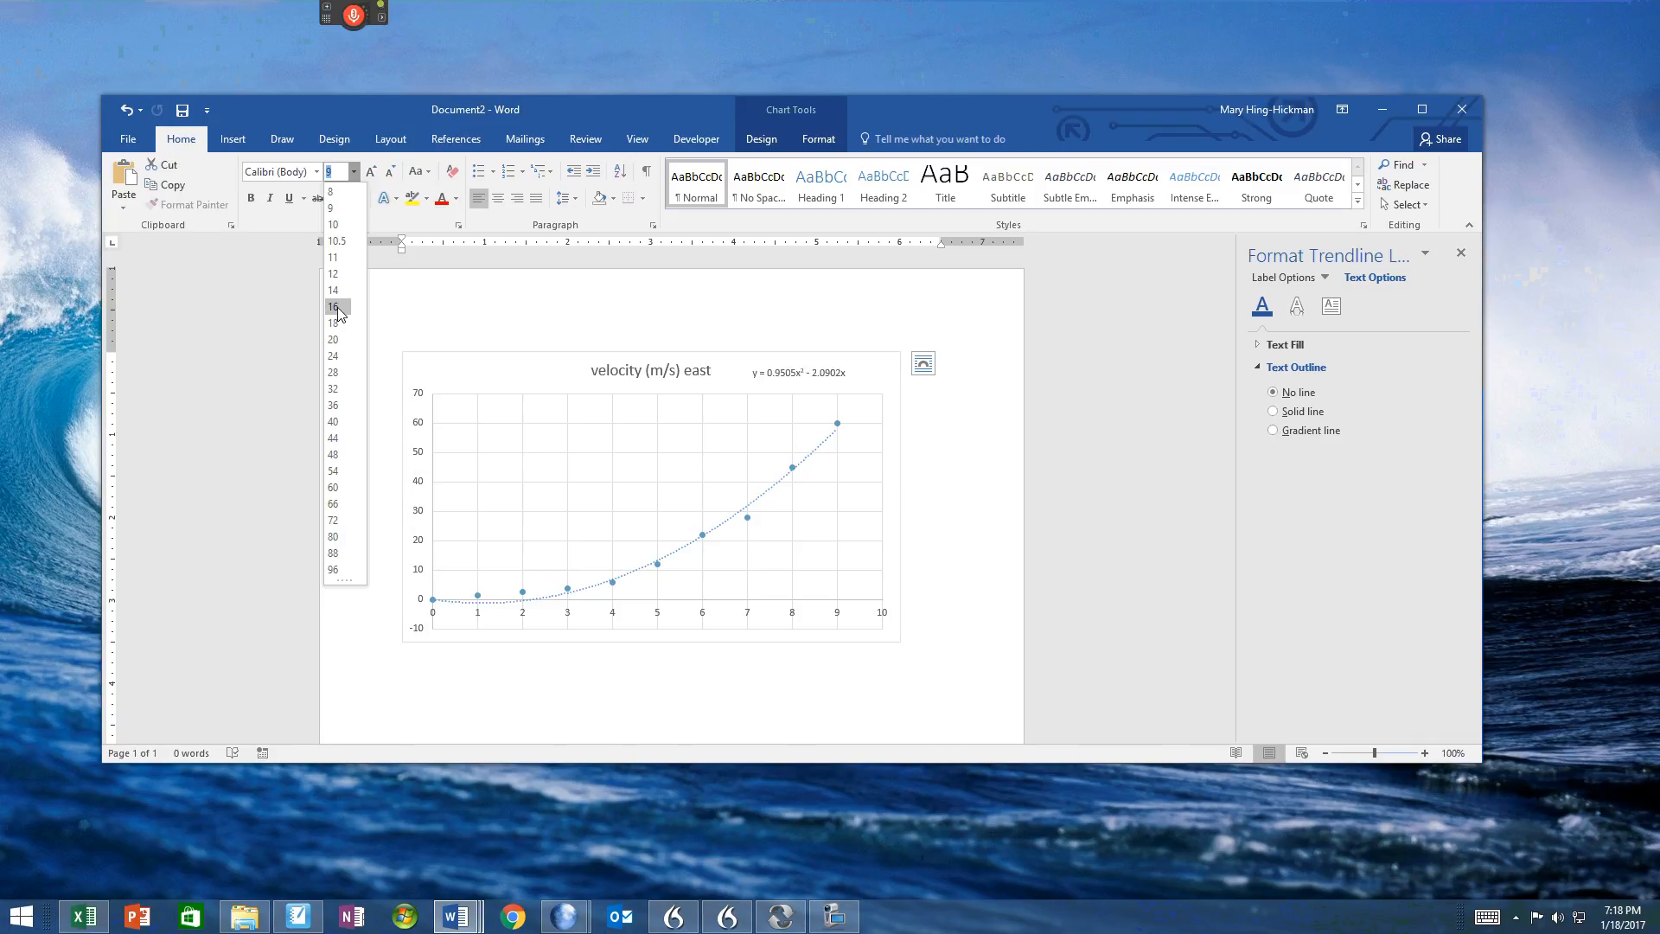
pyautogui.click(333, 307)
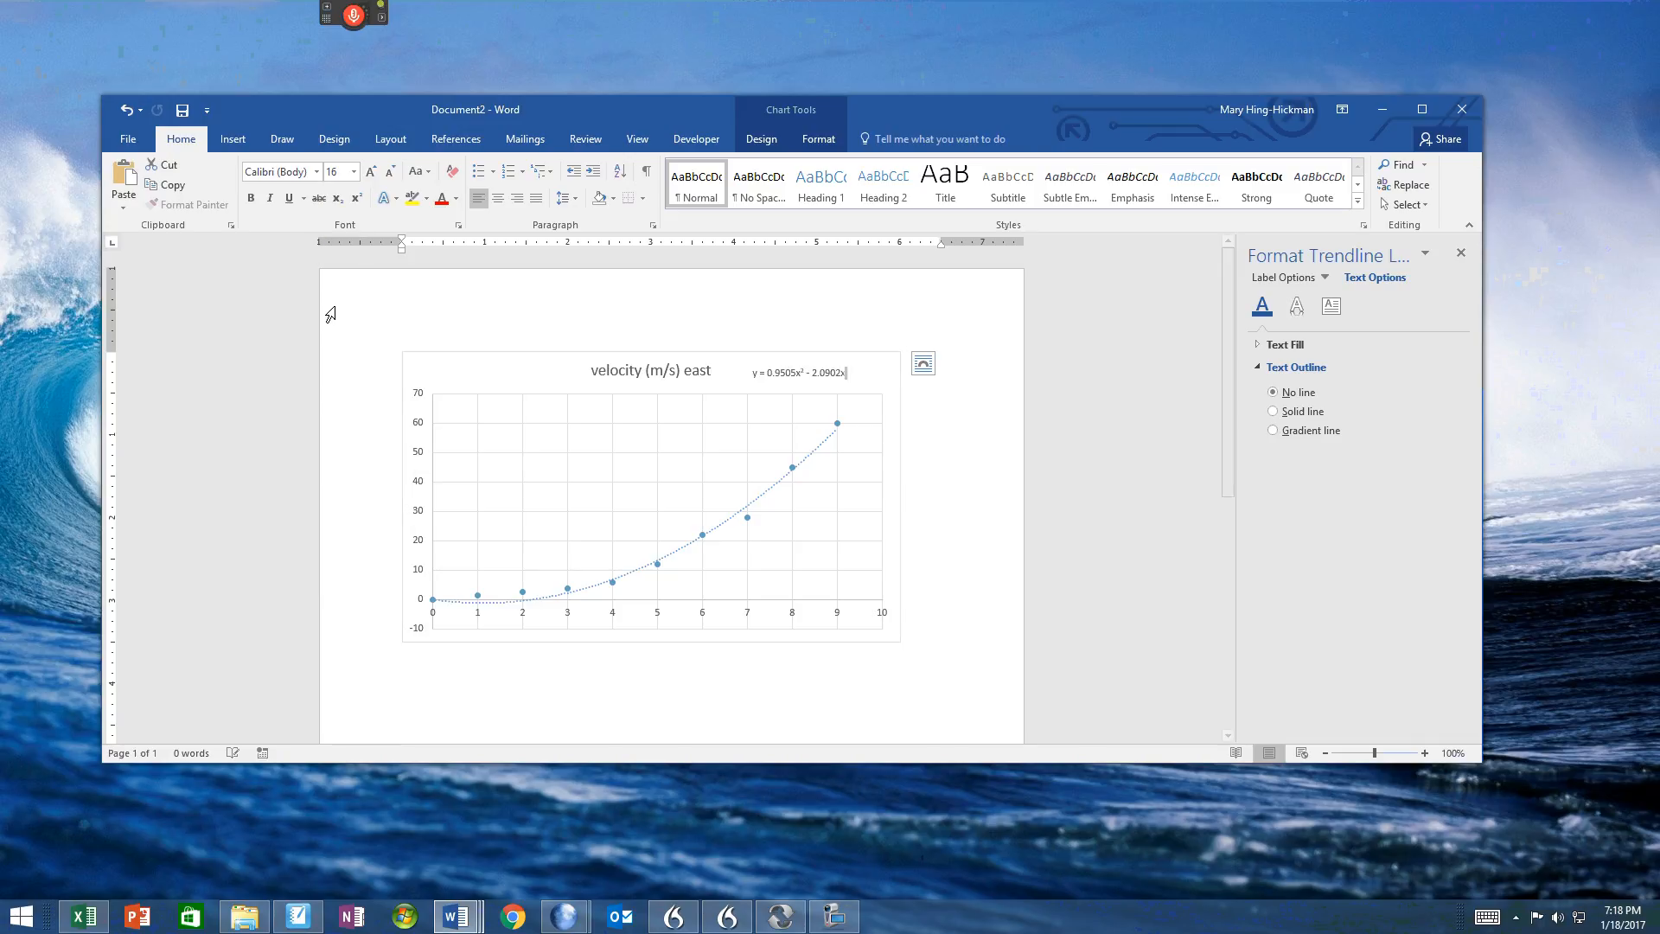
# Step: Set the font size of the whole trendline equation to 12
pyautogui.doubleClick(836, 373)
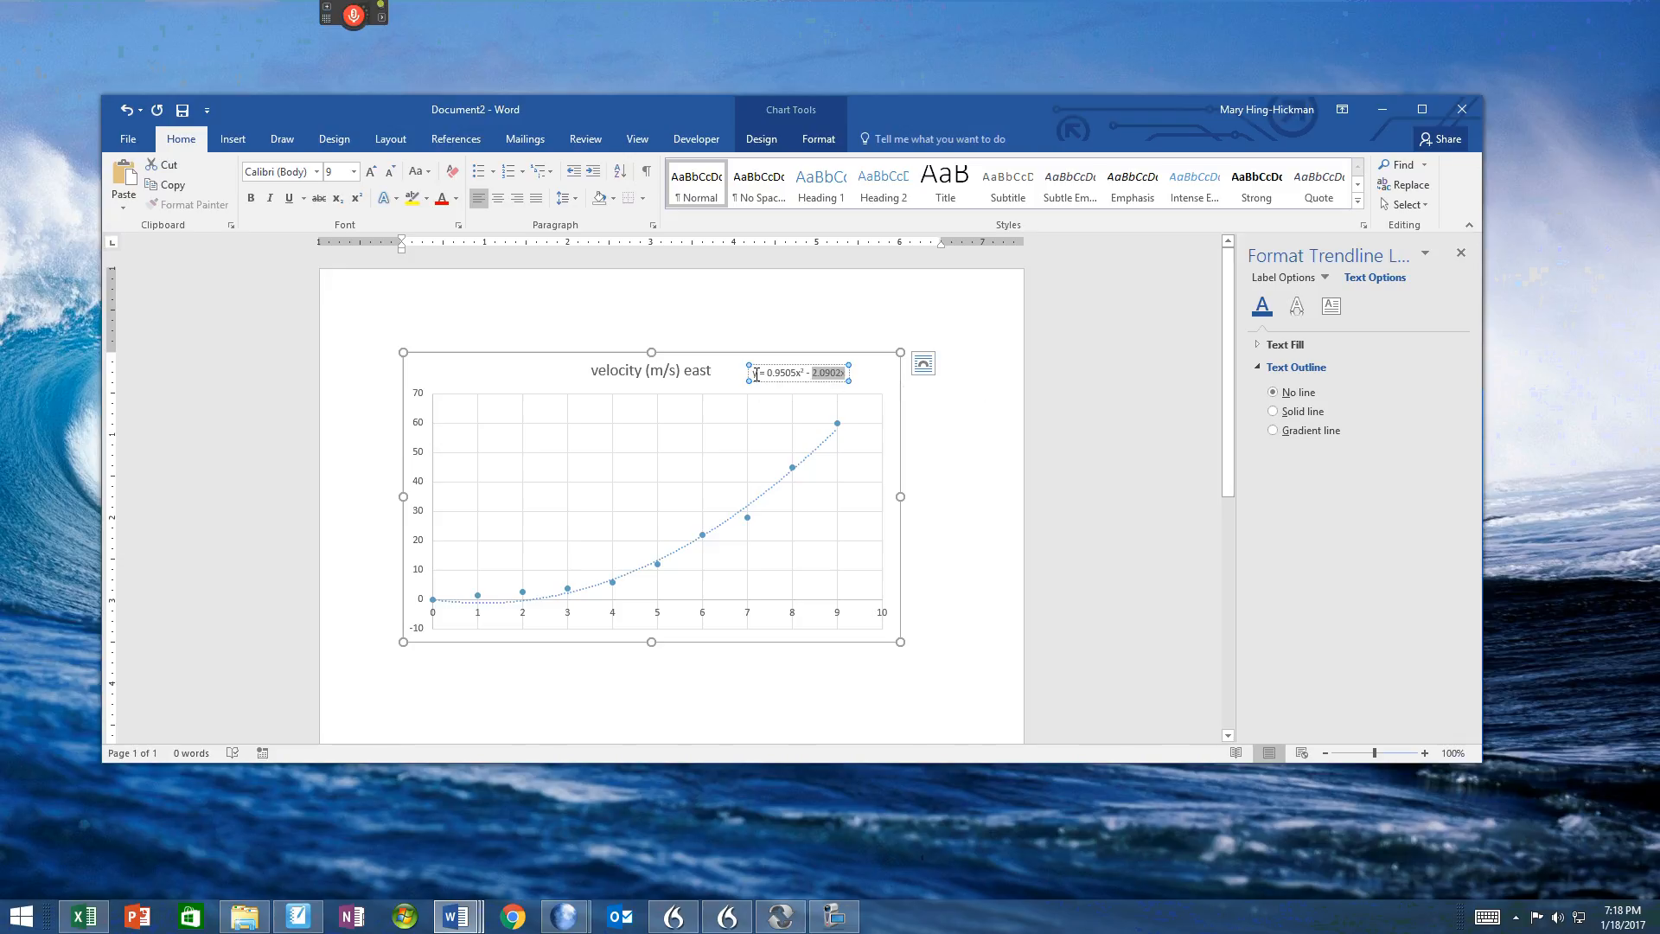
pyautogui.moveTo(756, 374); pyautogui.dragTo(851, 386)
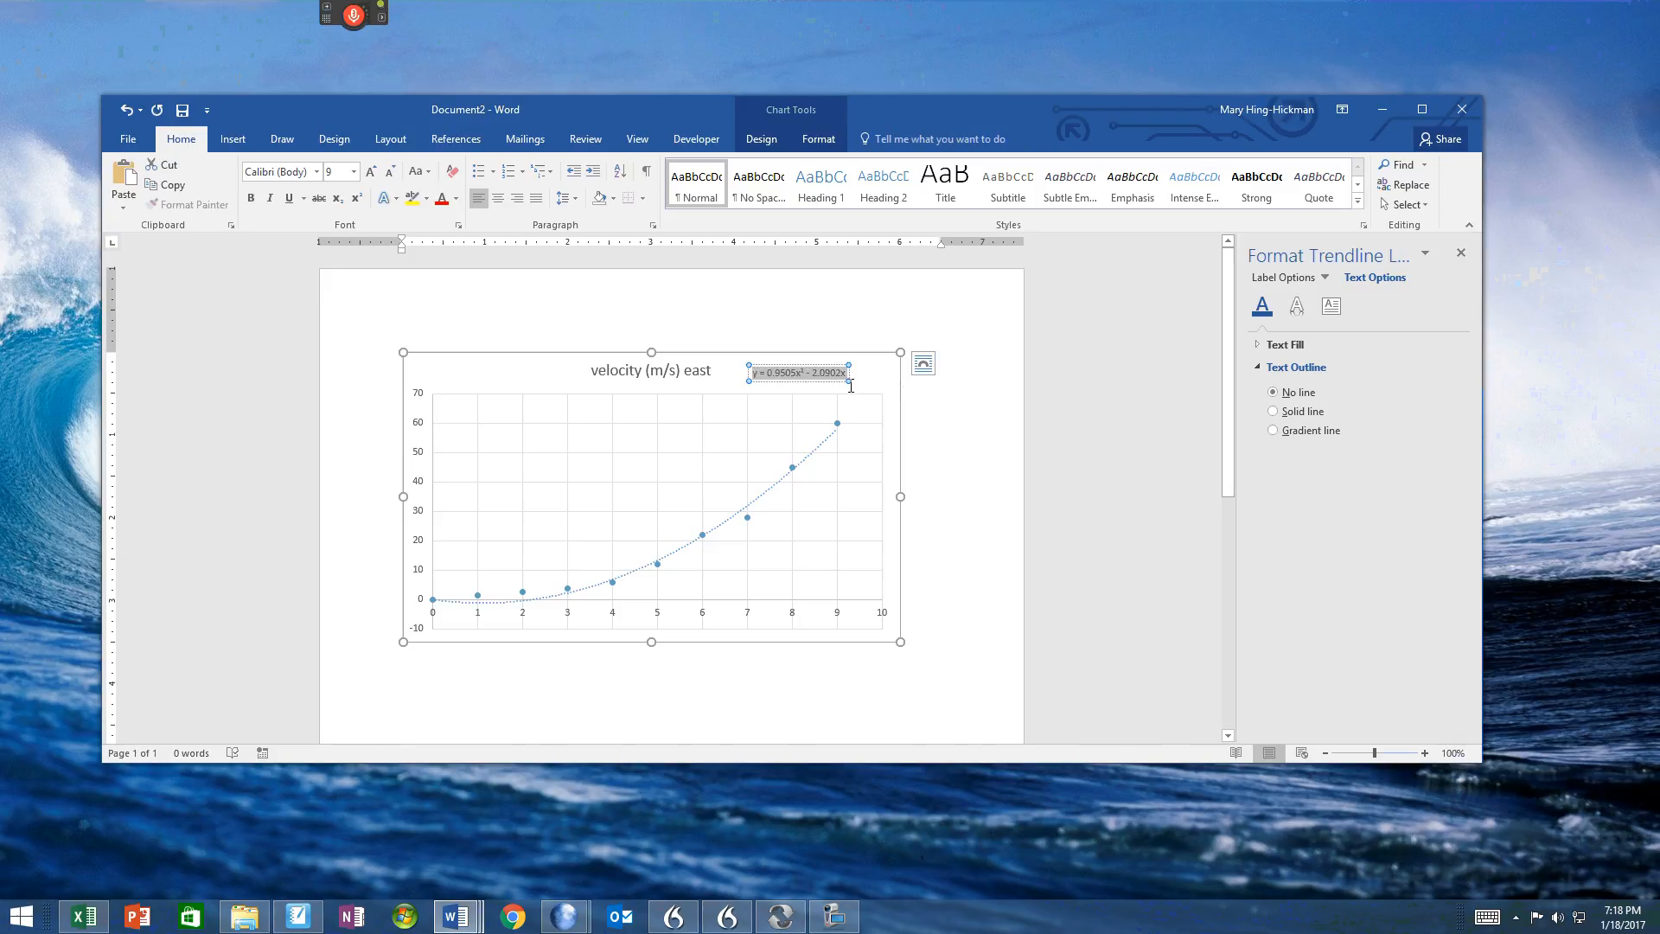
pyautogui.click(354, 171)
pyautogui.click(335, 274)
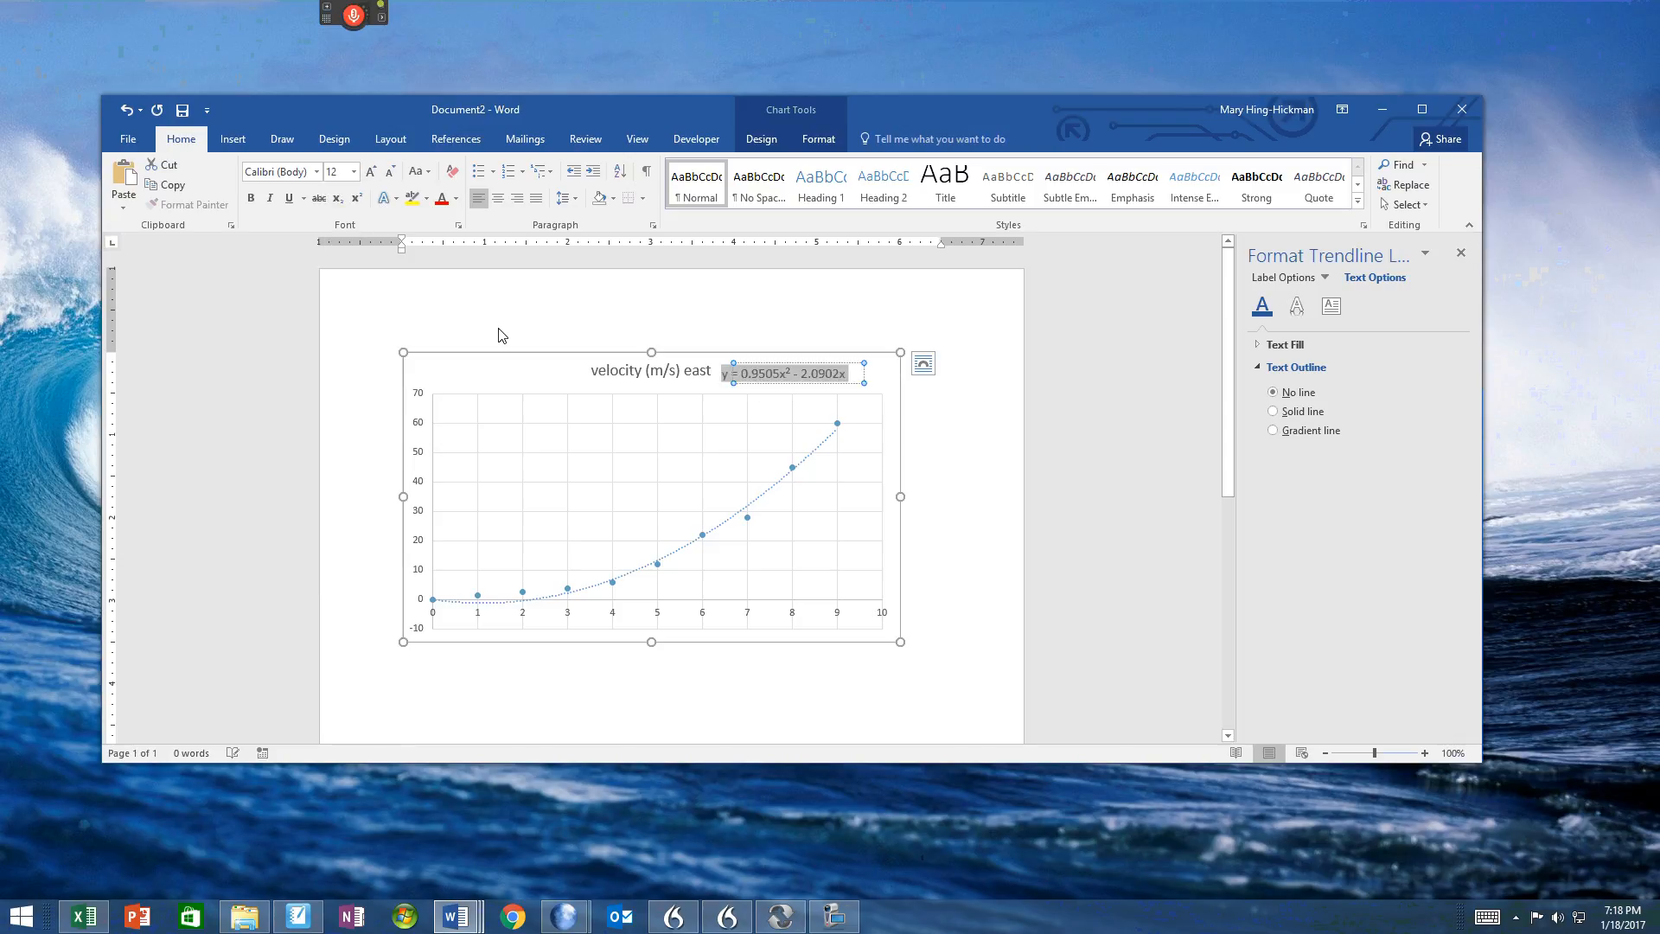
pyautogui.click(859, 362)
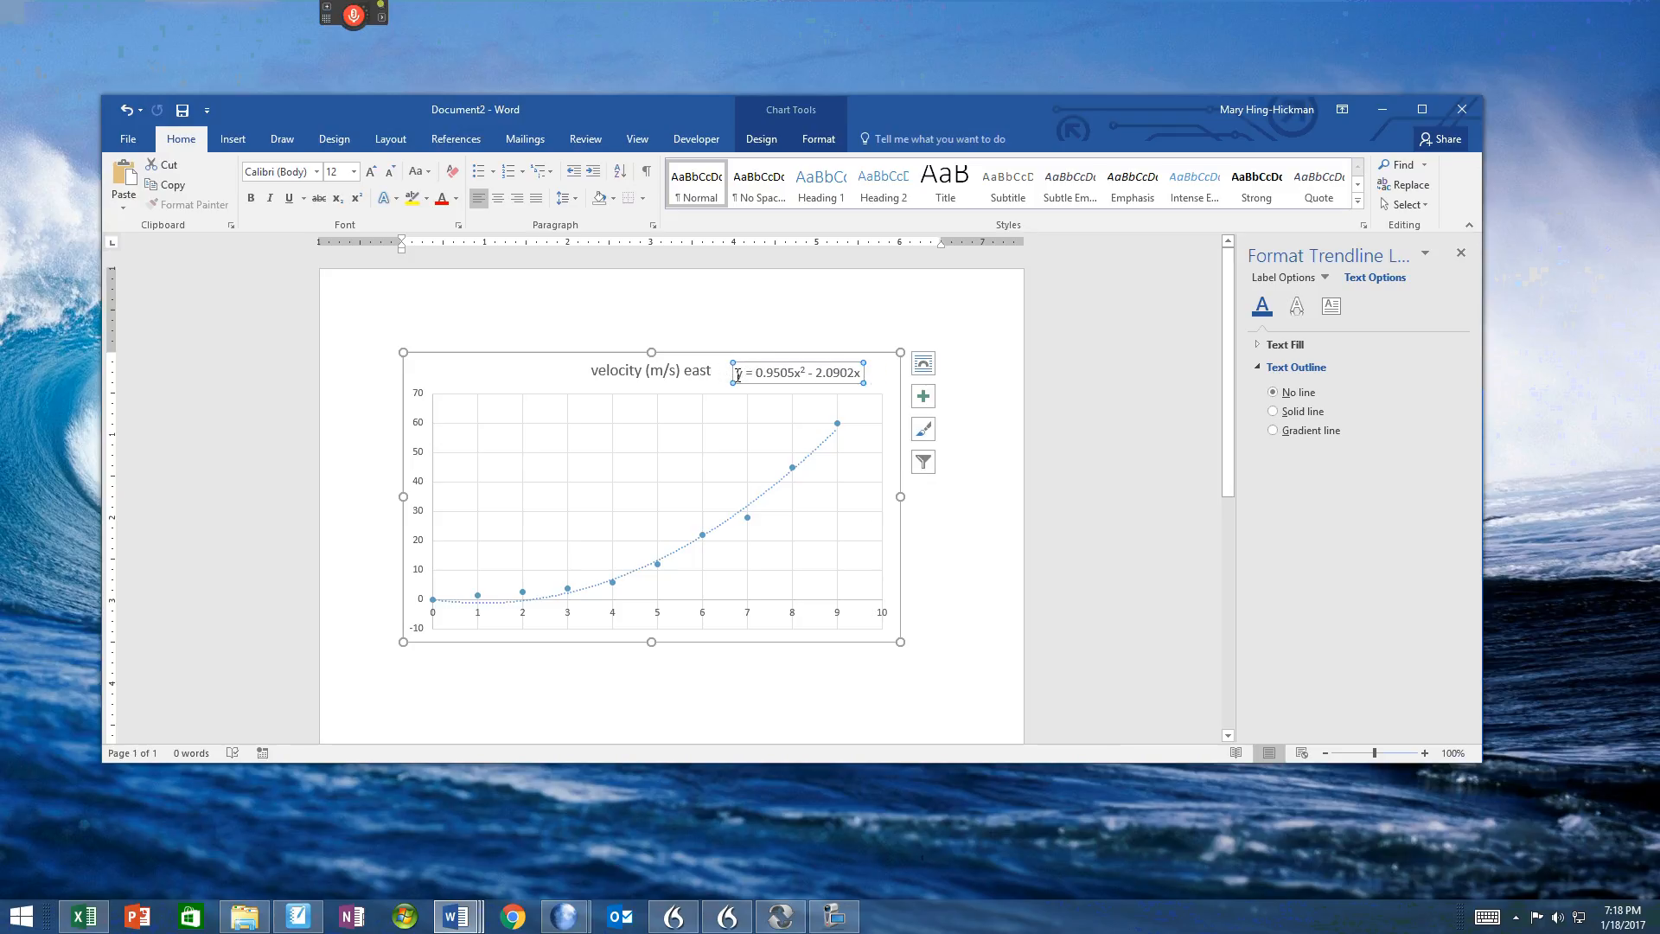
# Step: Replace the y in the trendline equation with v and make the v bold
pyautogui.doubleClick(737, 374)
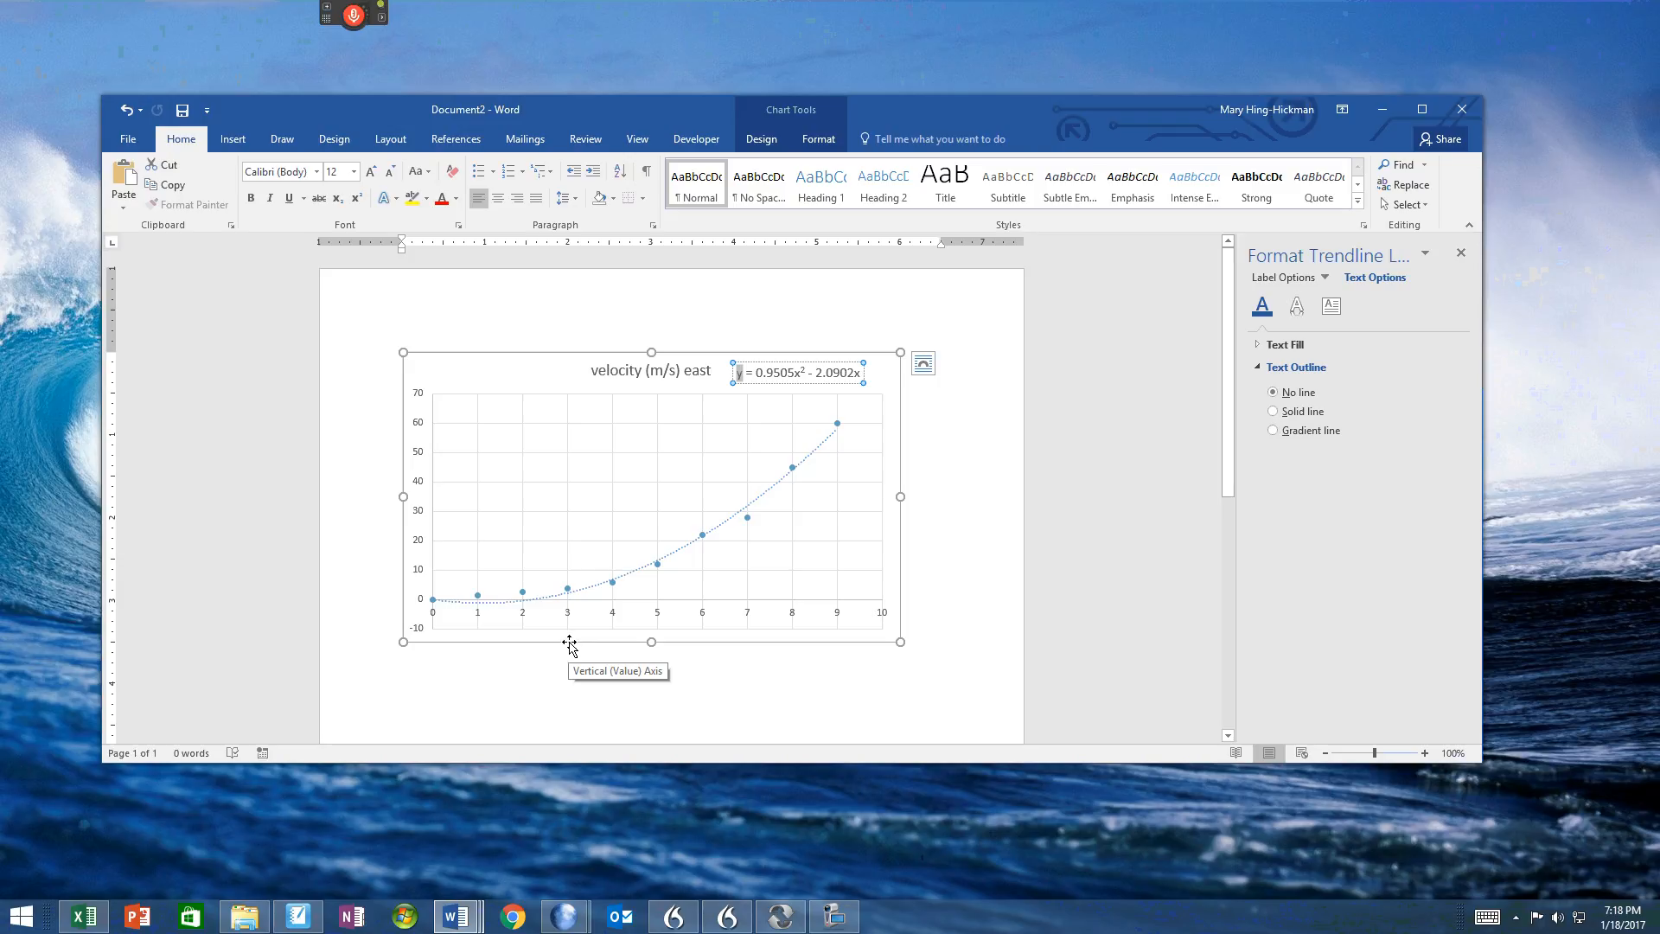
pyautogui.write('v')
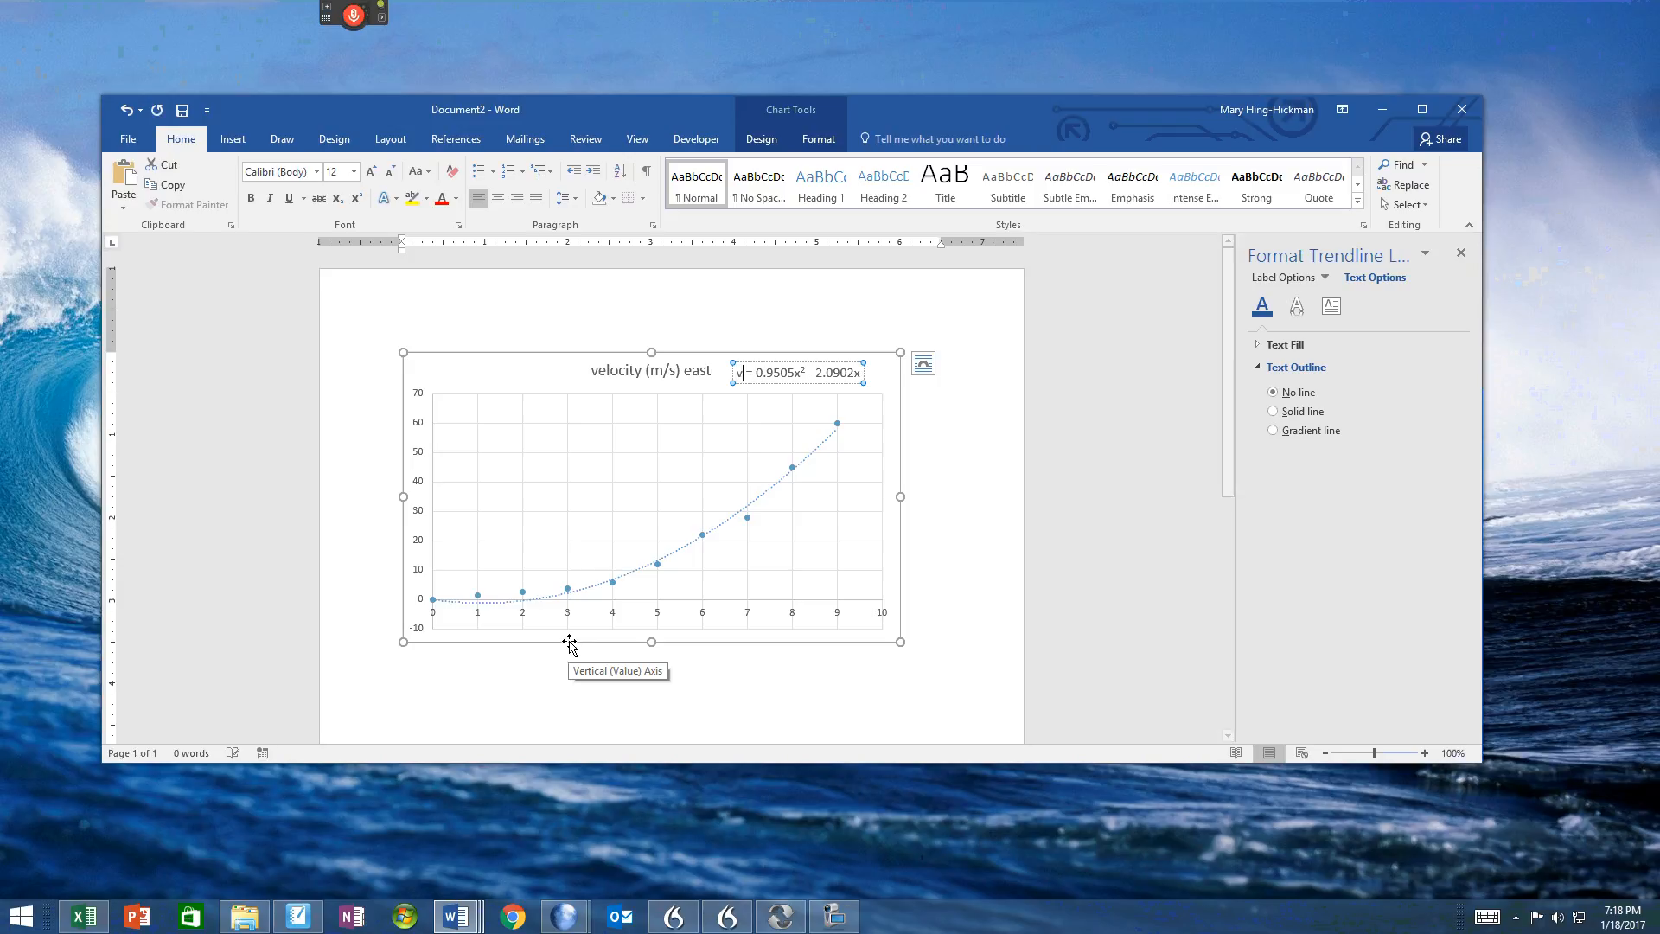
pyautogui.doubleClick(738, 376)
pyautogui.click(250, 197)
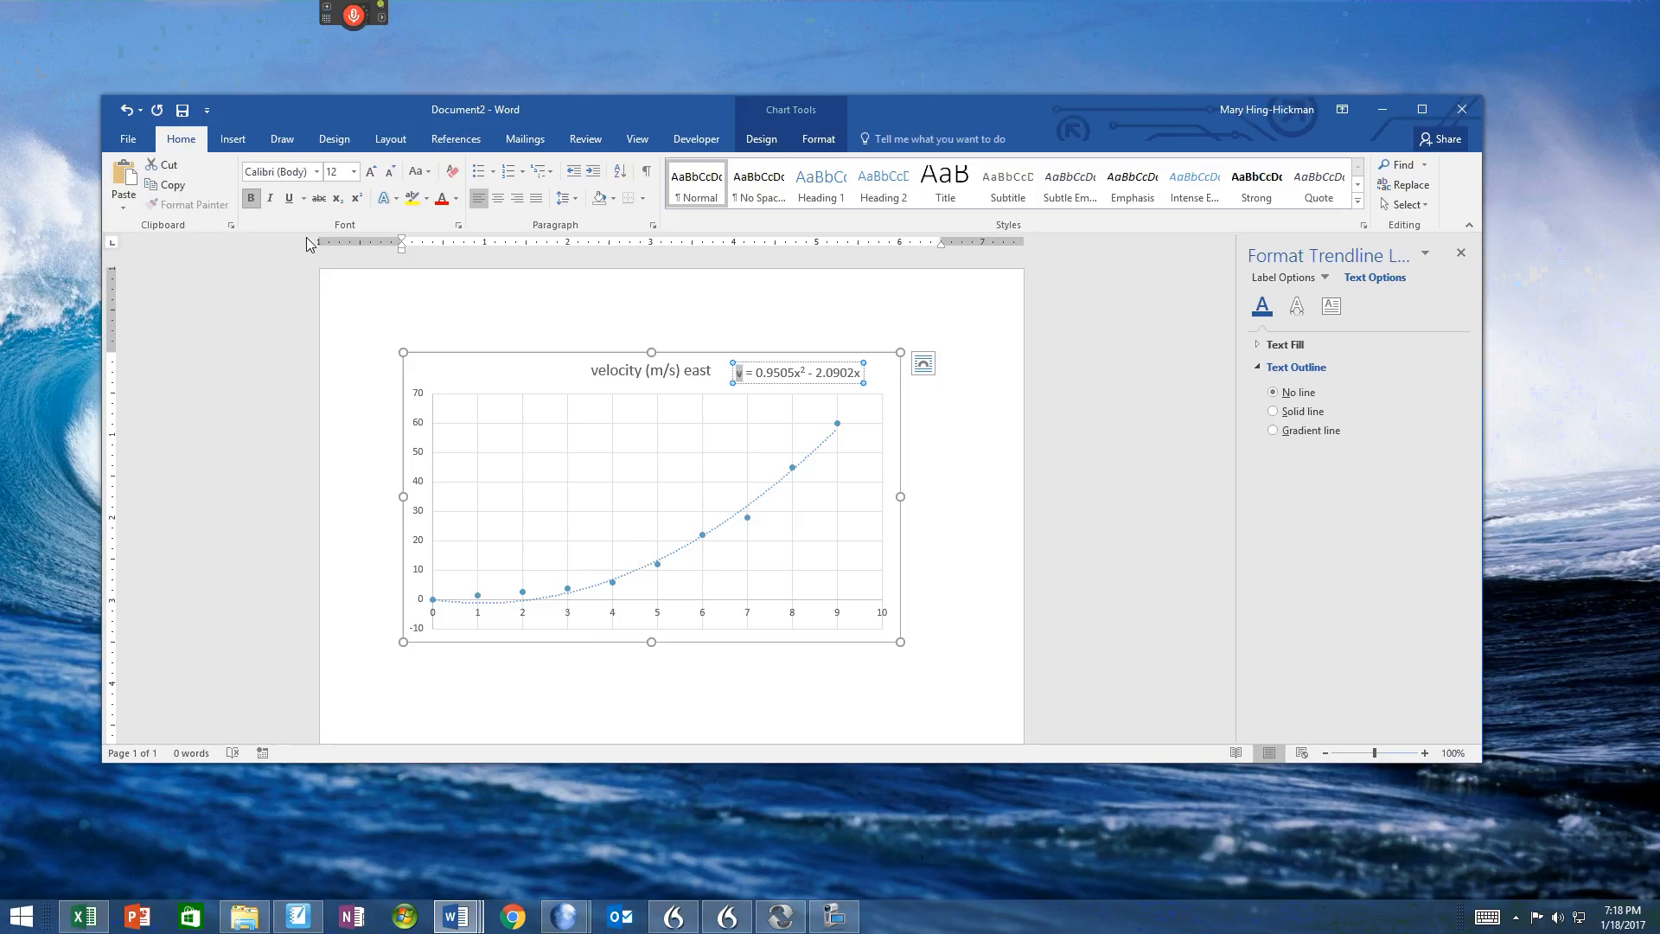
# Step: Replace the variable x with t in both terms of the trendline equation
pyautogui.click(800, 372)
pyautogui.moveTo(797, 373); pyautogui.dragTo(791, 372)
pyautogui.write('t')
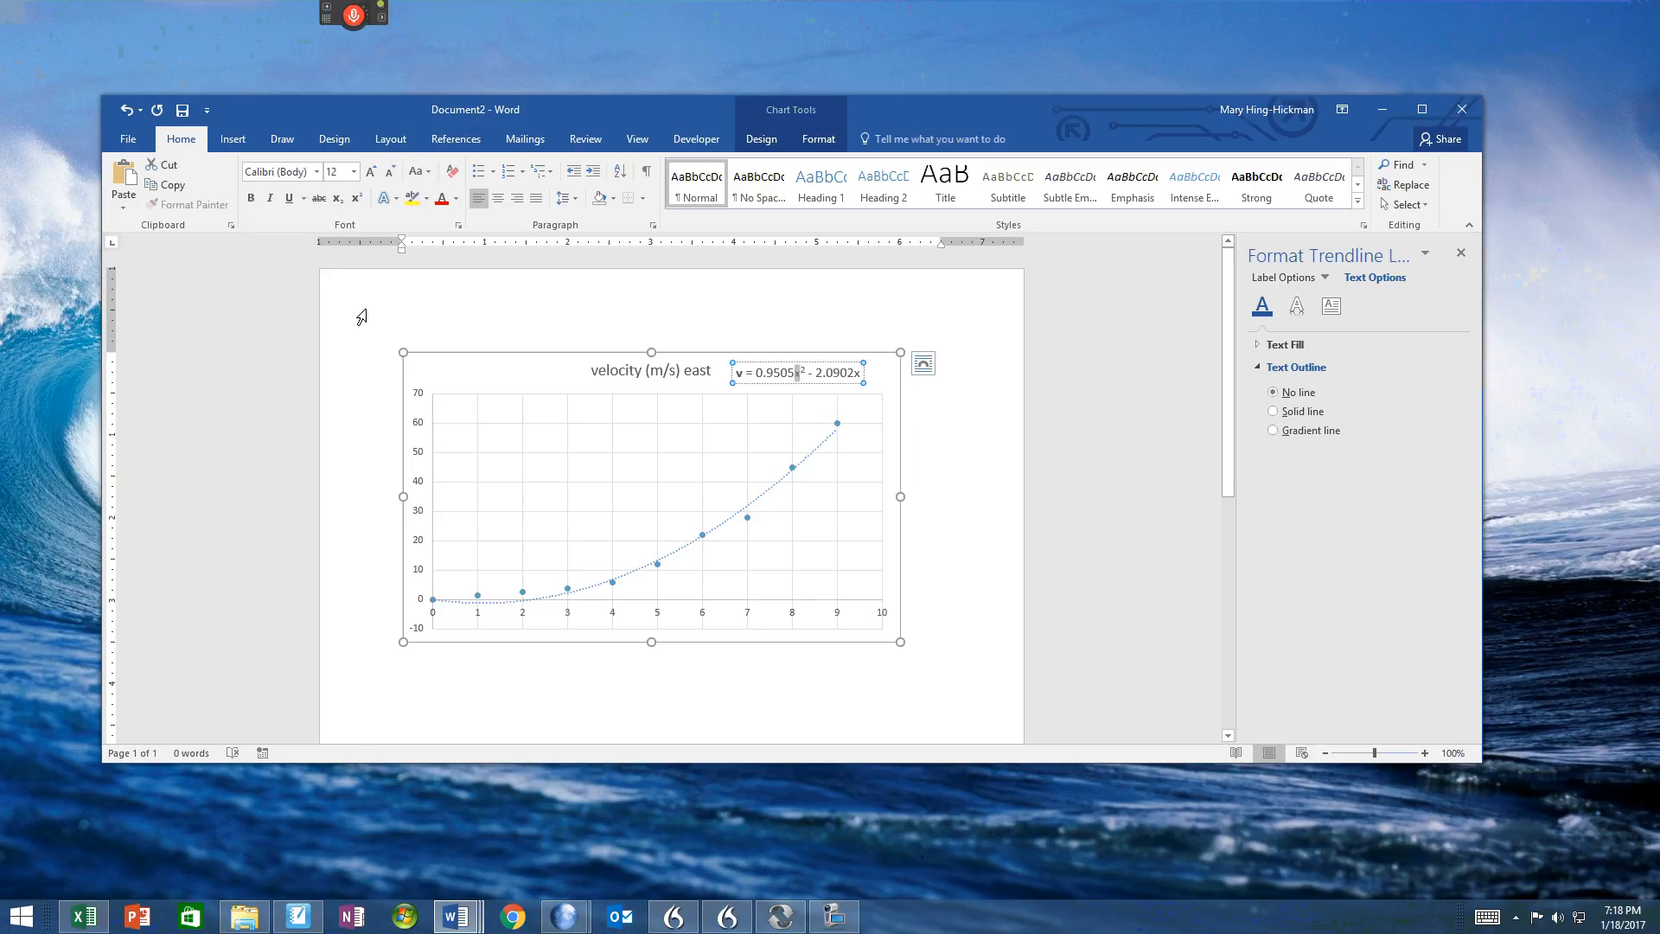
pyautogui.doubleClick(858, 375)
pyautogui.click(861, 376)
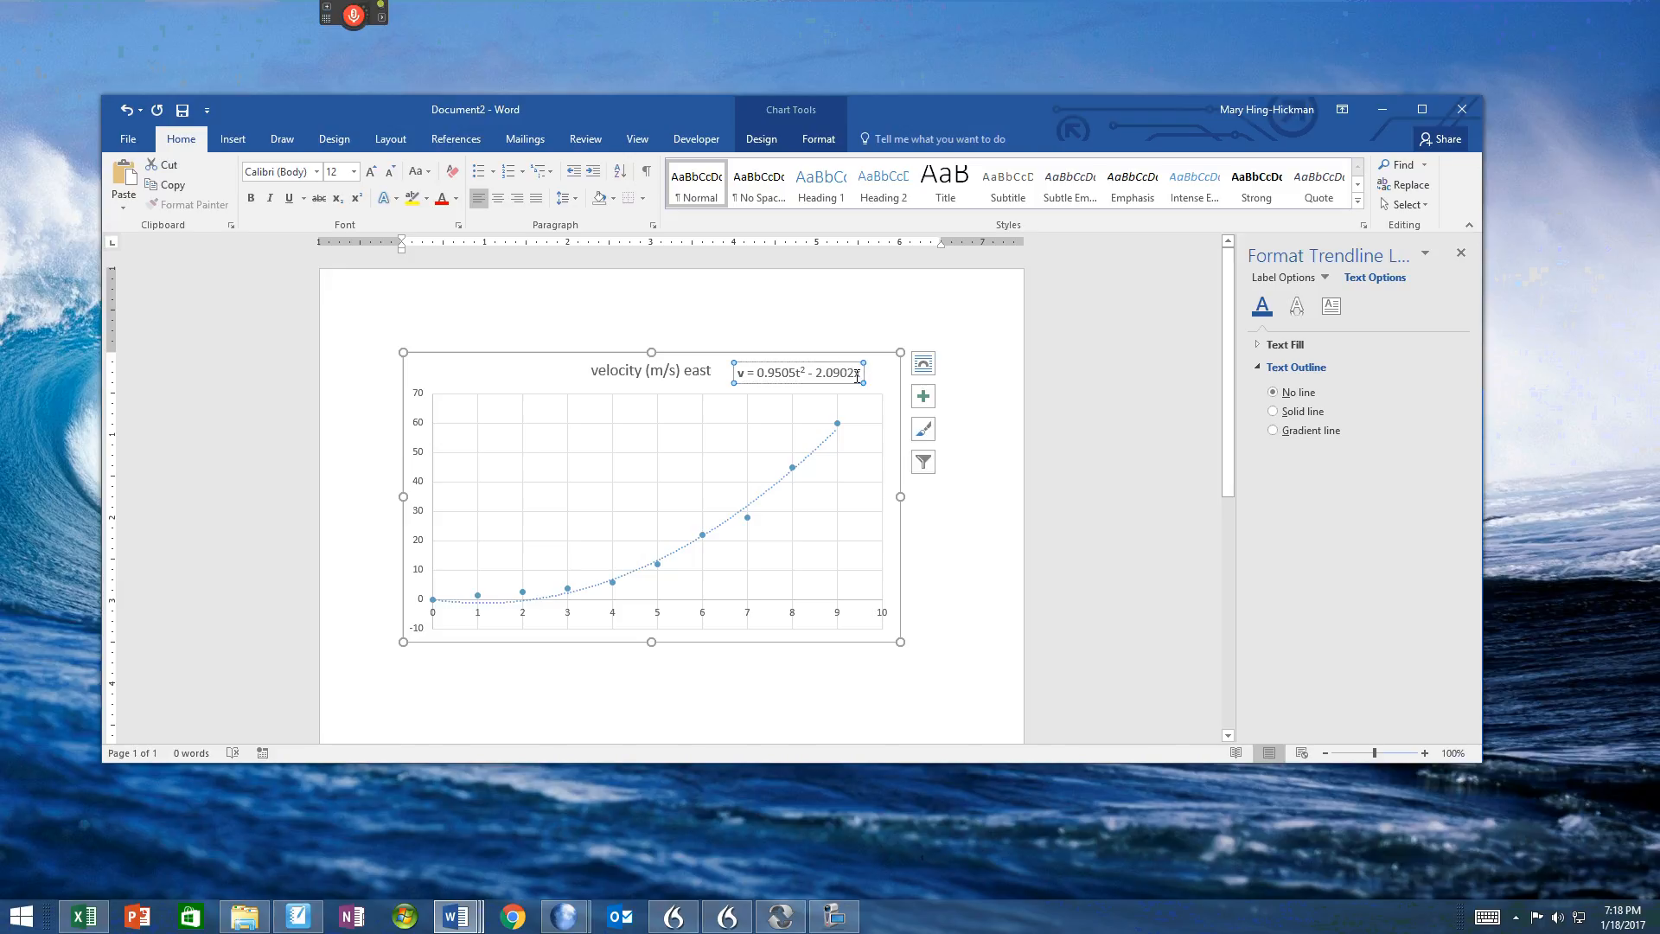
pyautogui.doubleClick(863, 376)
pyautogui.click(856, 376)
pyautogui.press('Delete')
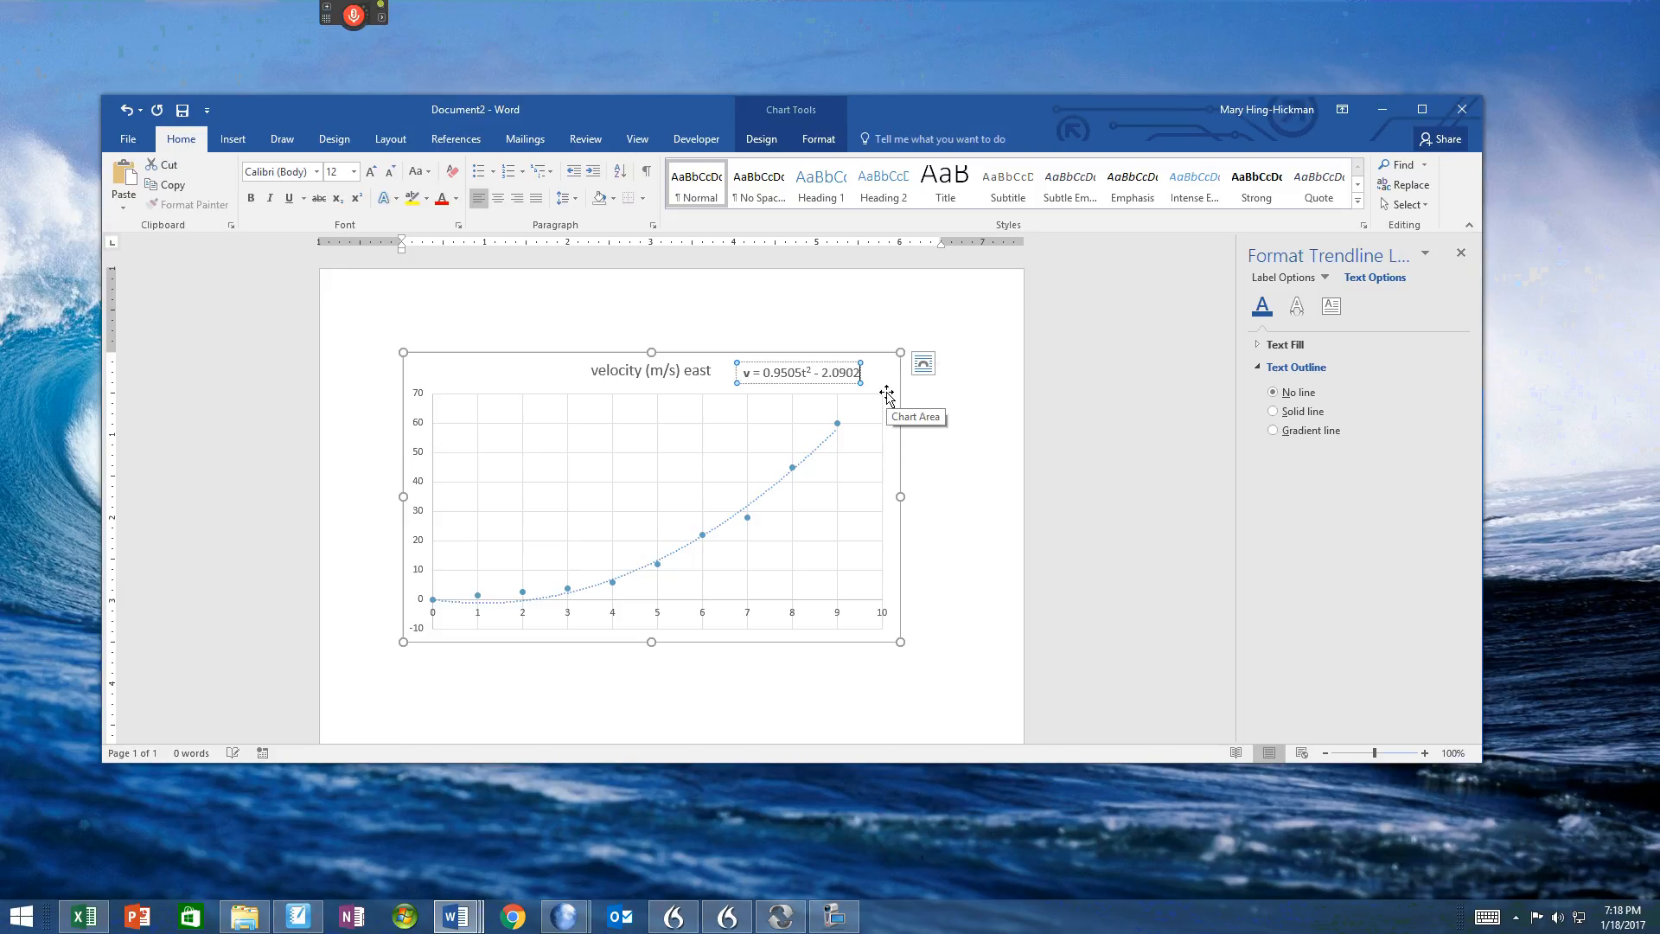
pyautogui.write('t')
# Step: Insert the unit (m/s²) after 0.9505 in the equation, with superscript 2s in both the unit and t²
pyautogui.click(797, 375)
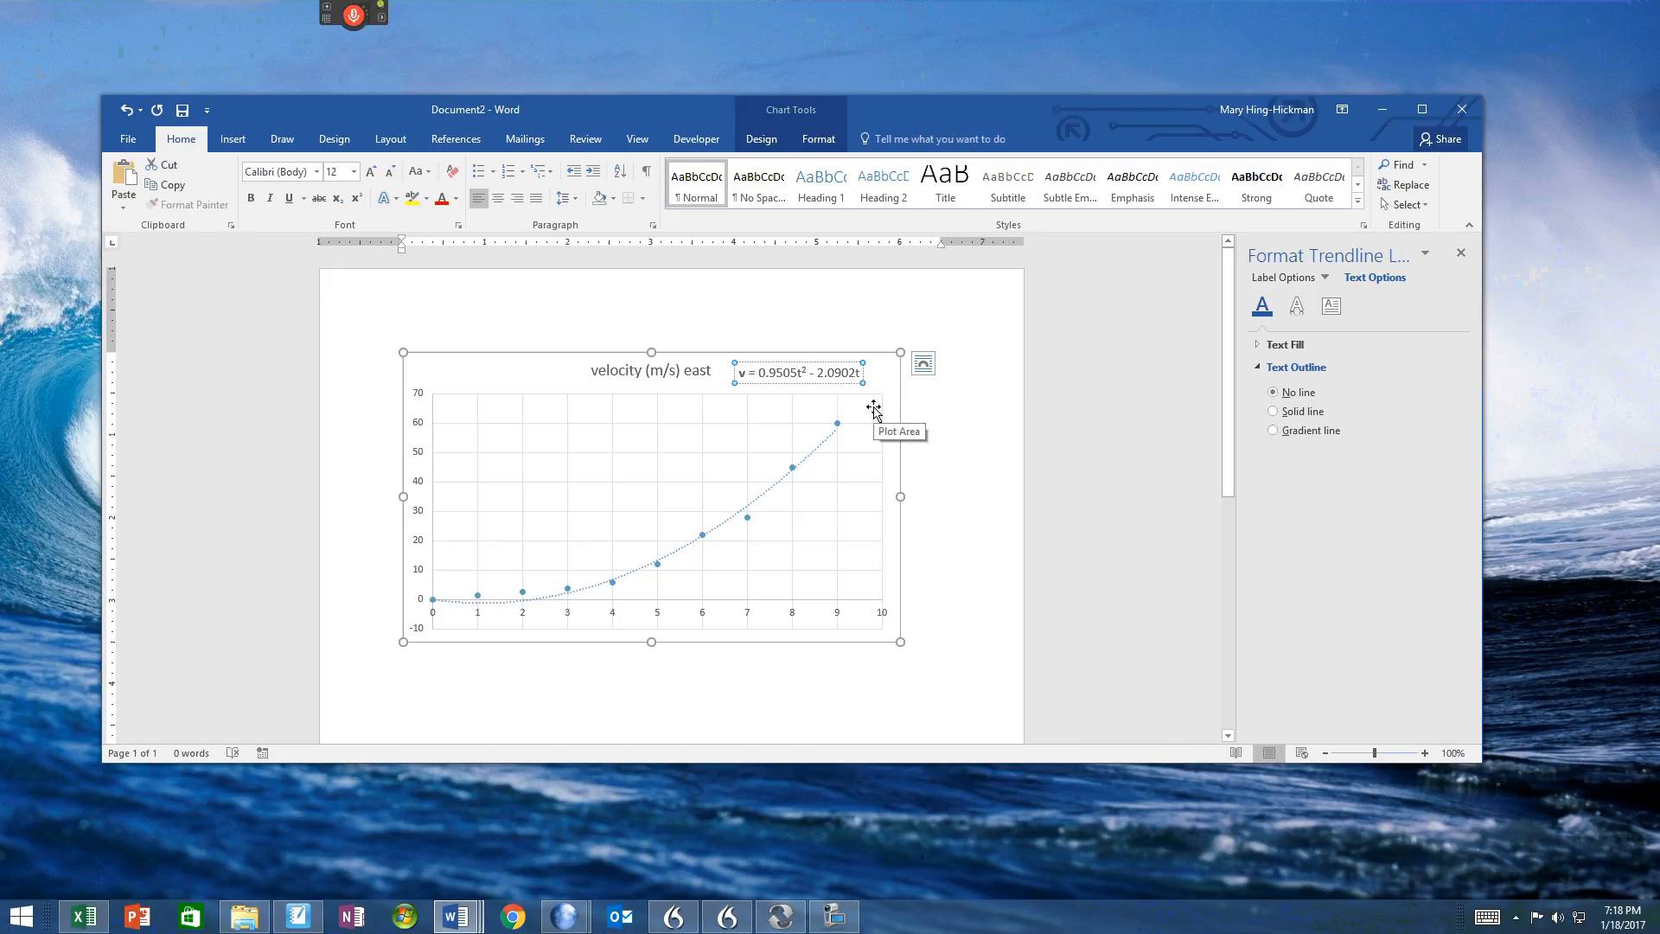
pyautogui.write('(m/s')
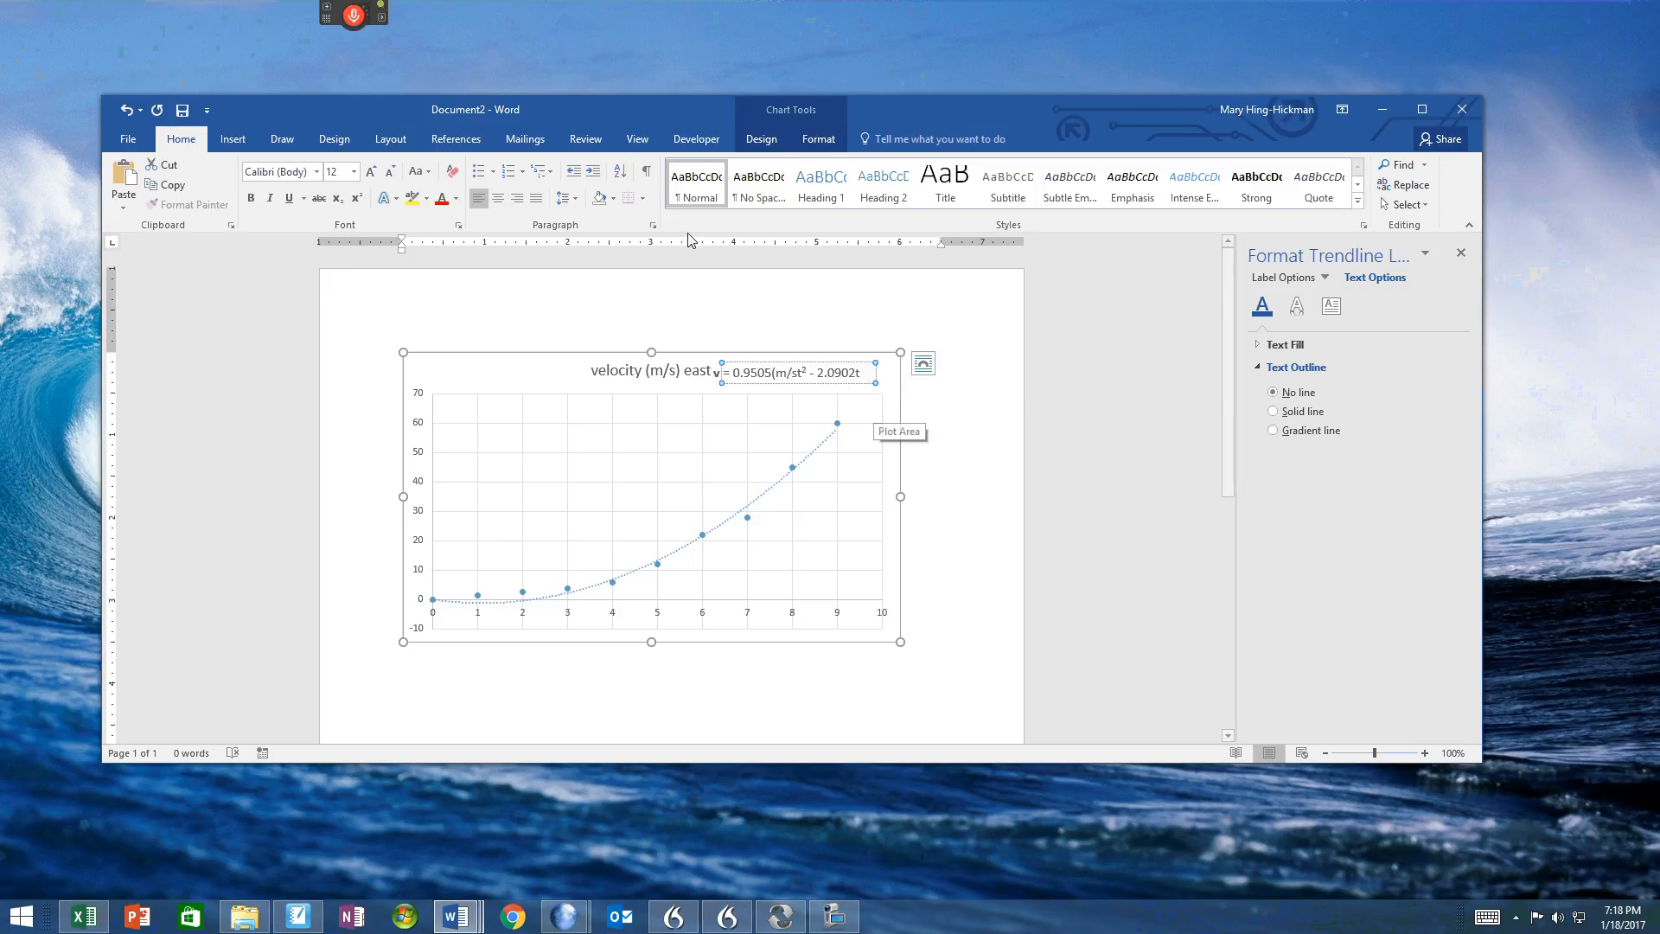
pyautogui.click(345, 204)
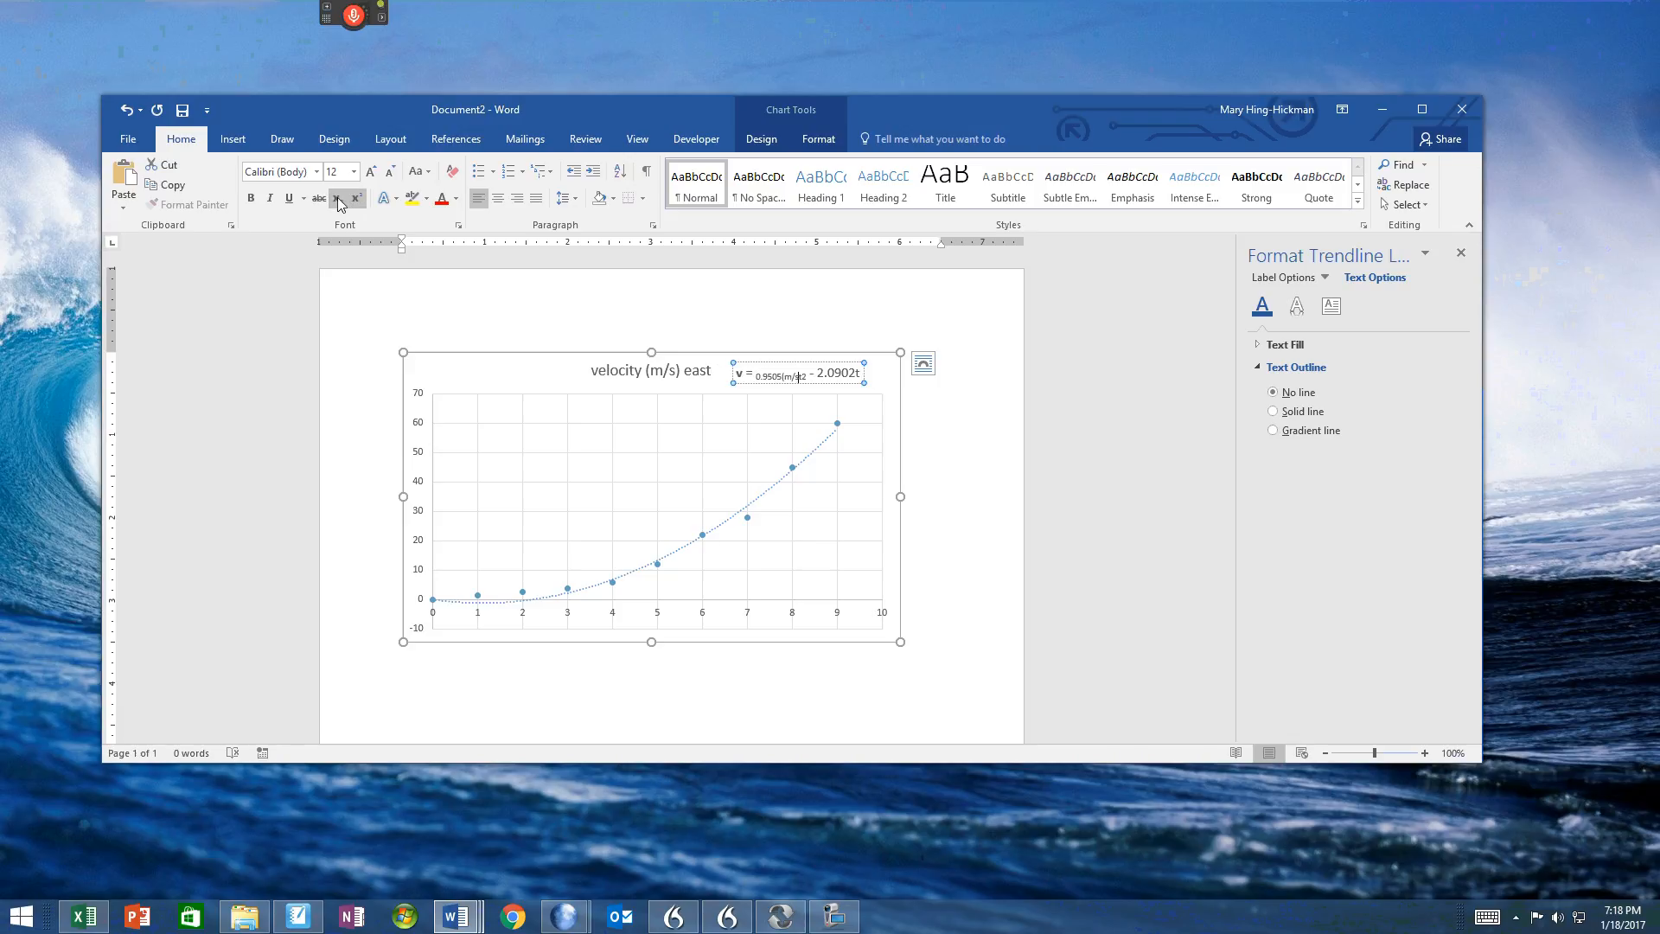
pyautogui.click(357, 200)
pyautogui.click(355, 200)
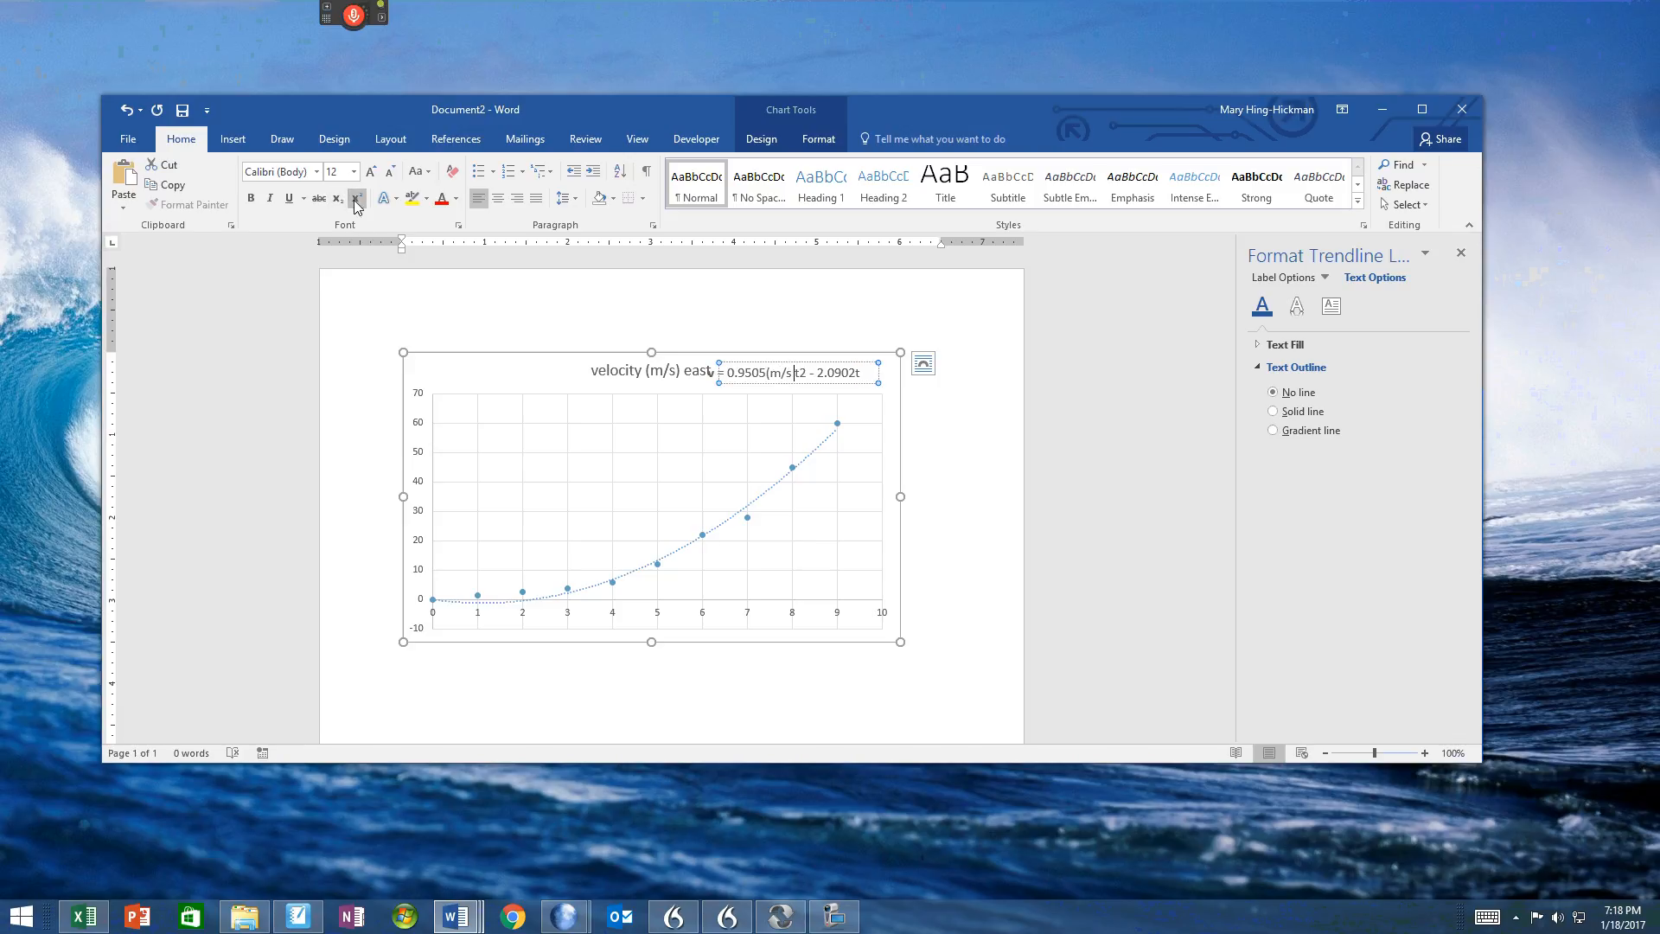
pyautogui.click(790, 373)
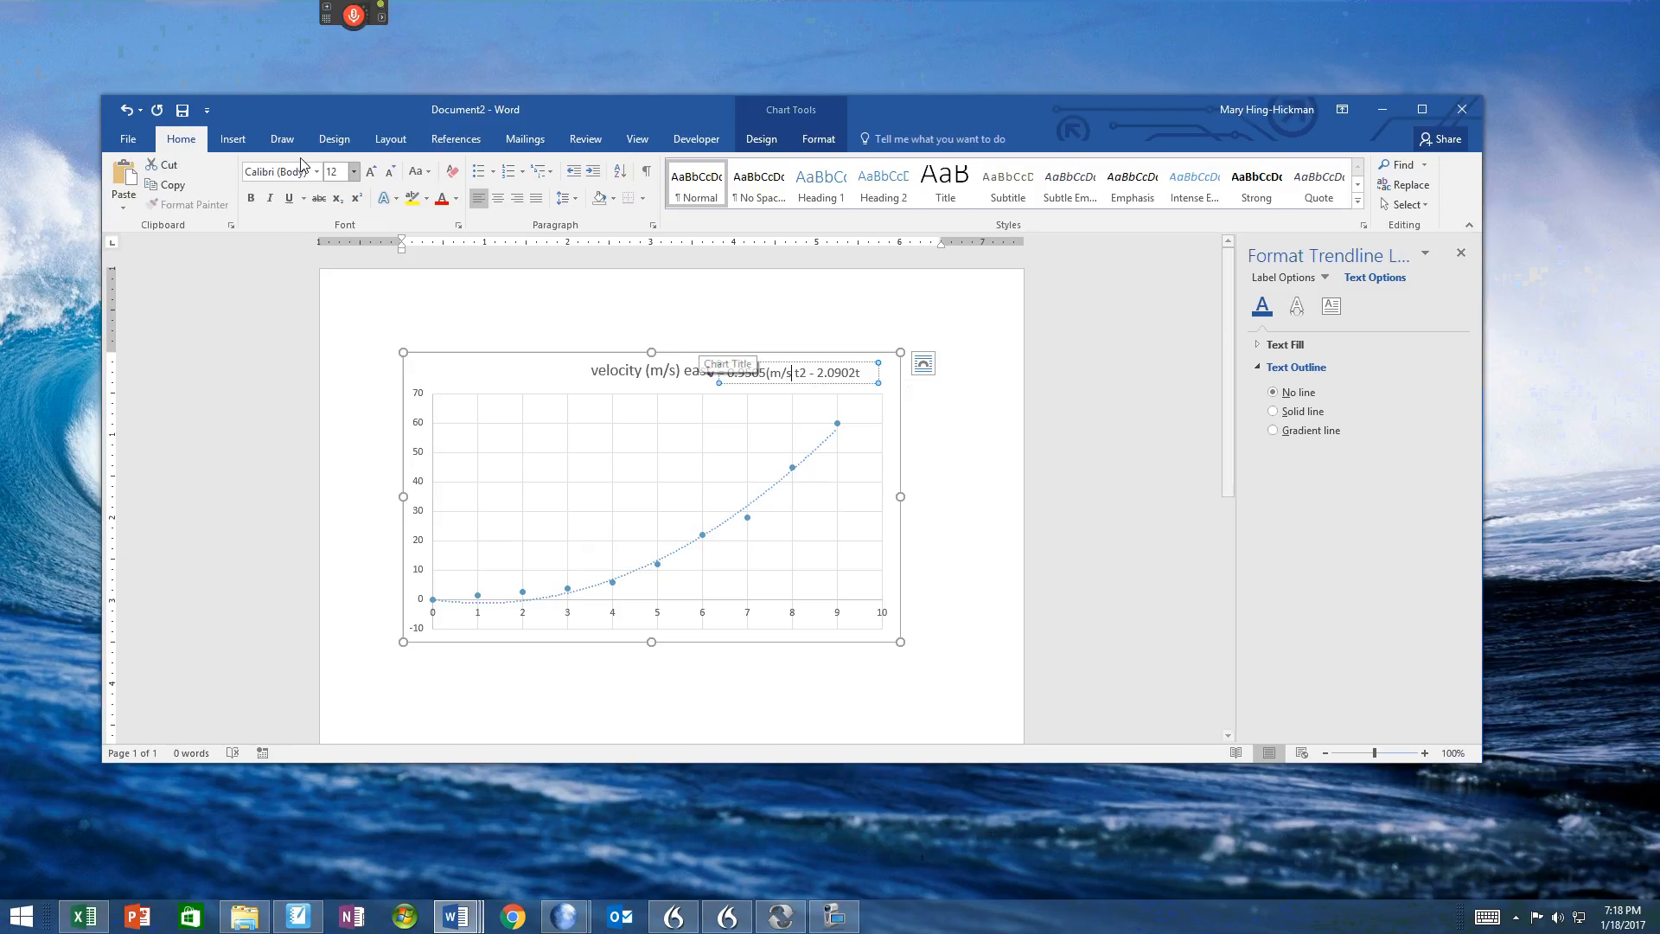
pyautogui.write('2')
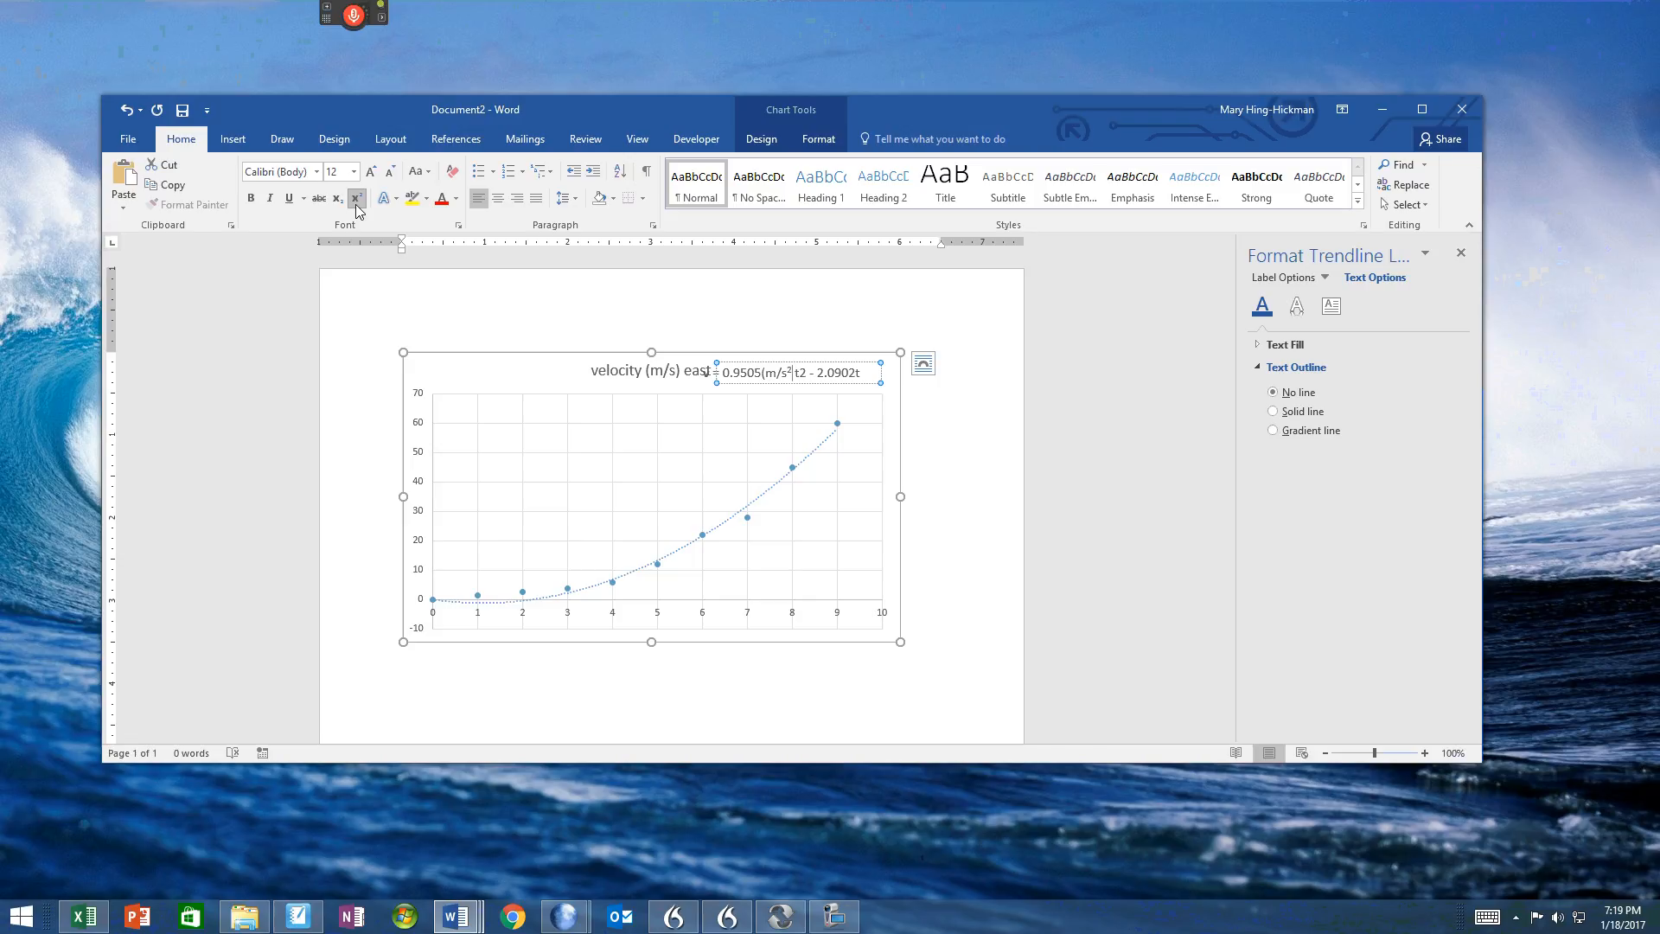
pyautogui.click(356, 204)
pyautogui.write(')')
pyautogui.click(358, 197)
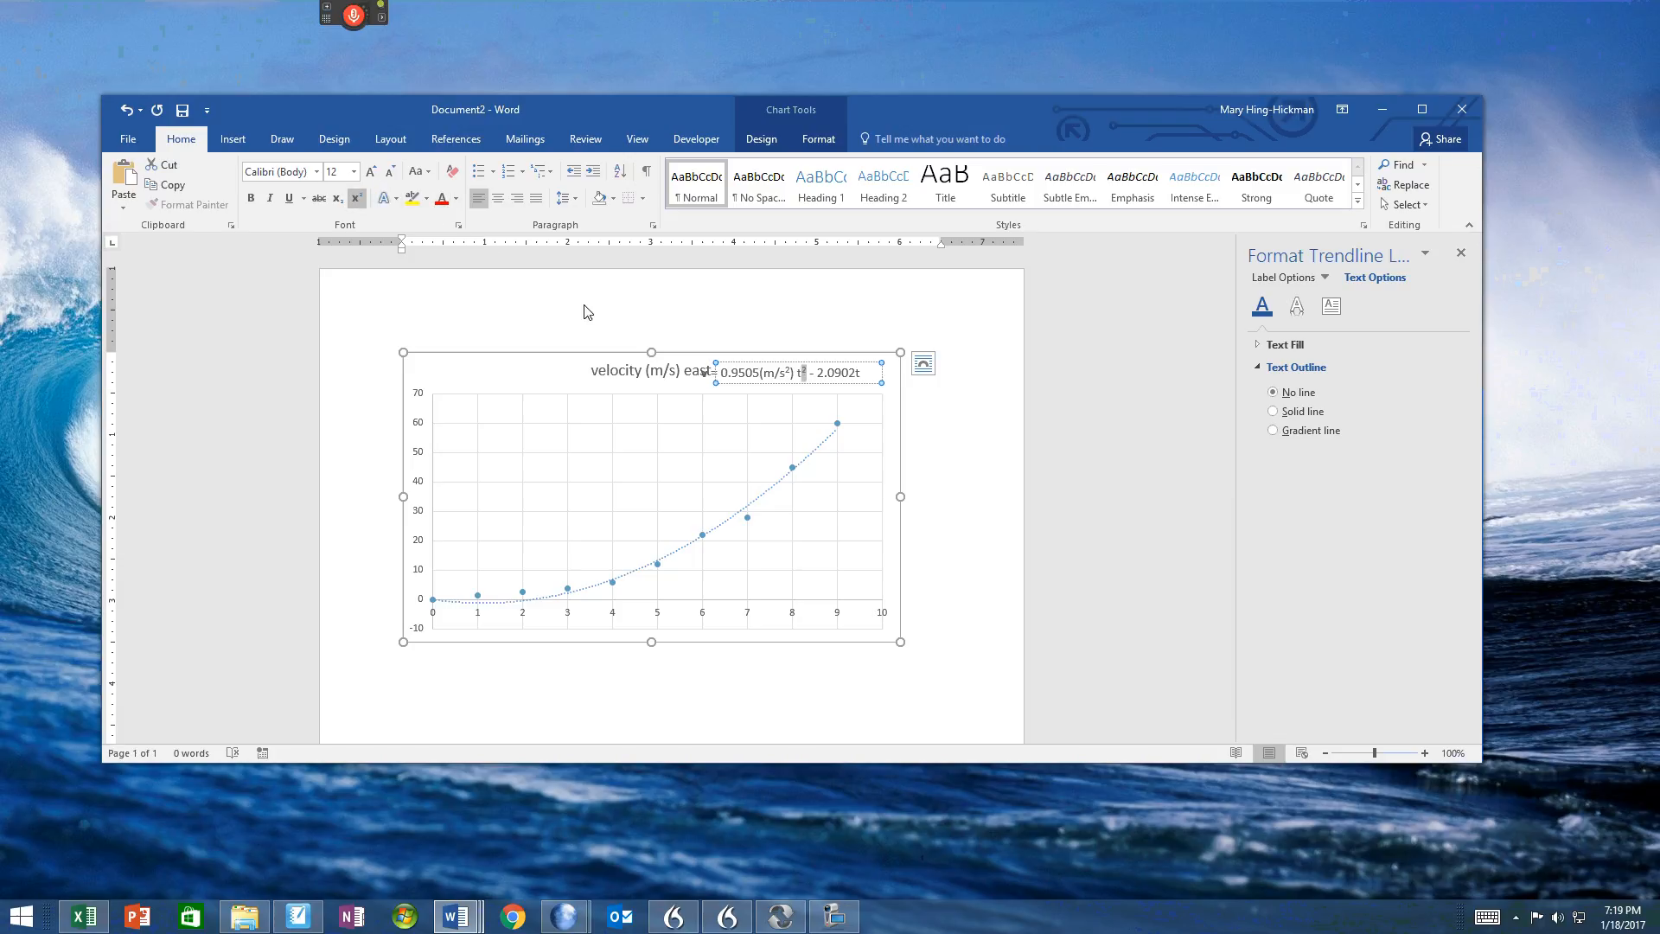
# Step: Insert "(m/s" and a space between 2.0902 and t, and move the equation into the plot area below the chart title
pyautogui.click(855, 374)
pyautogui.write('t')
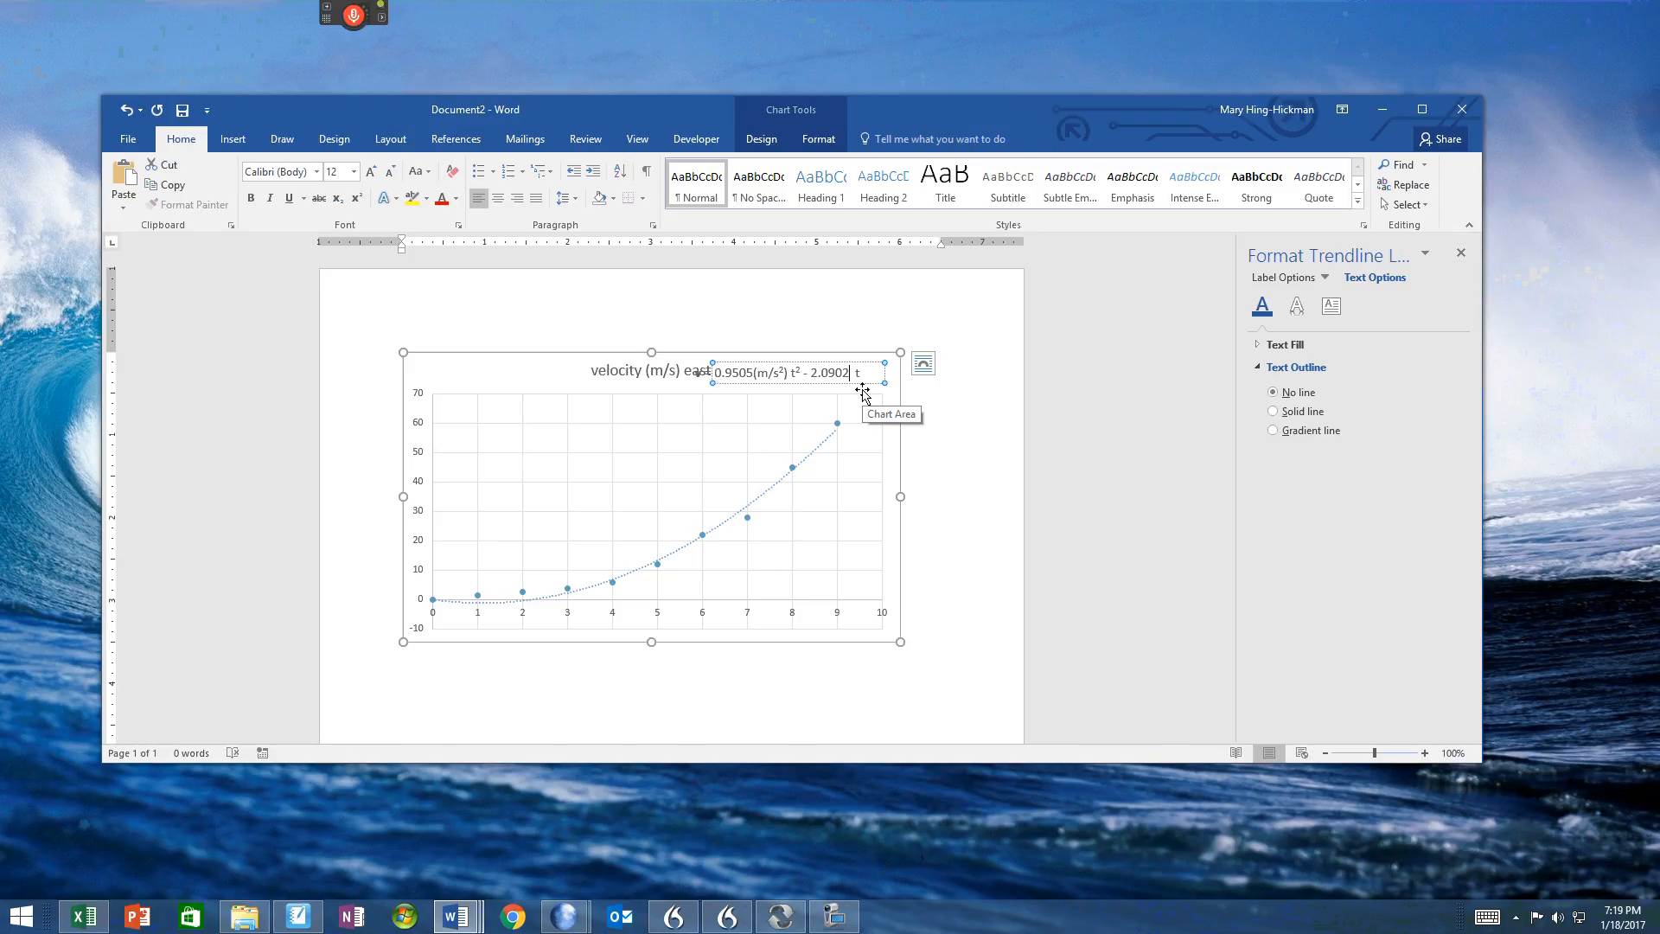
pyautogui.write('(m/s')
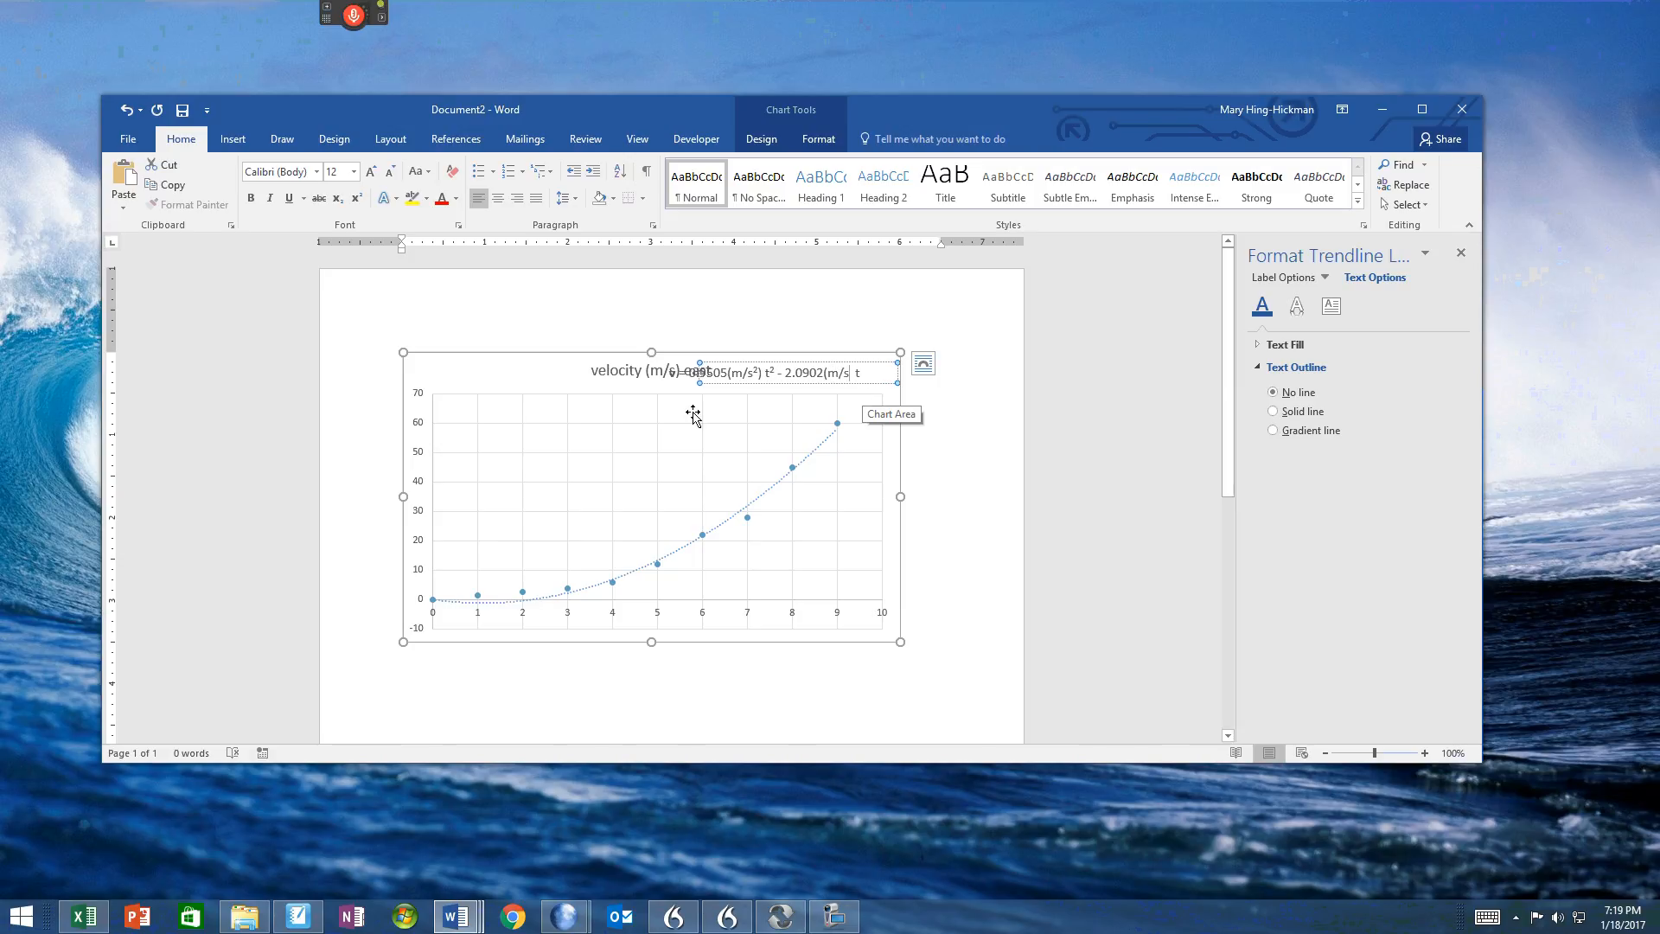
pyautogui.moveTo(749, 363); pyautogui.dragTo(531, 413)
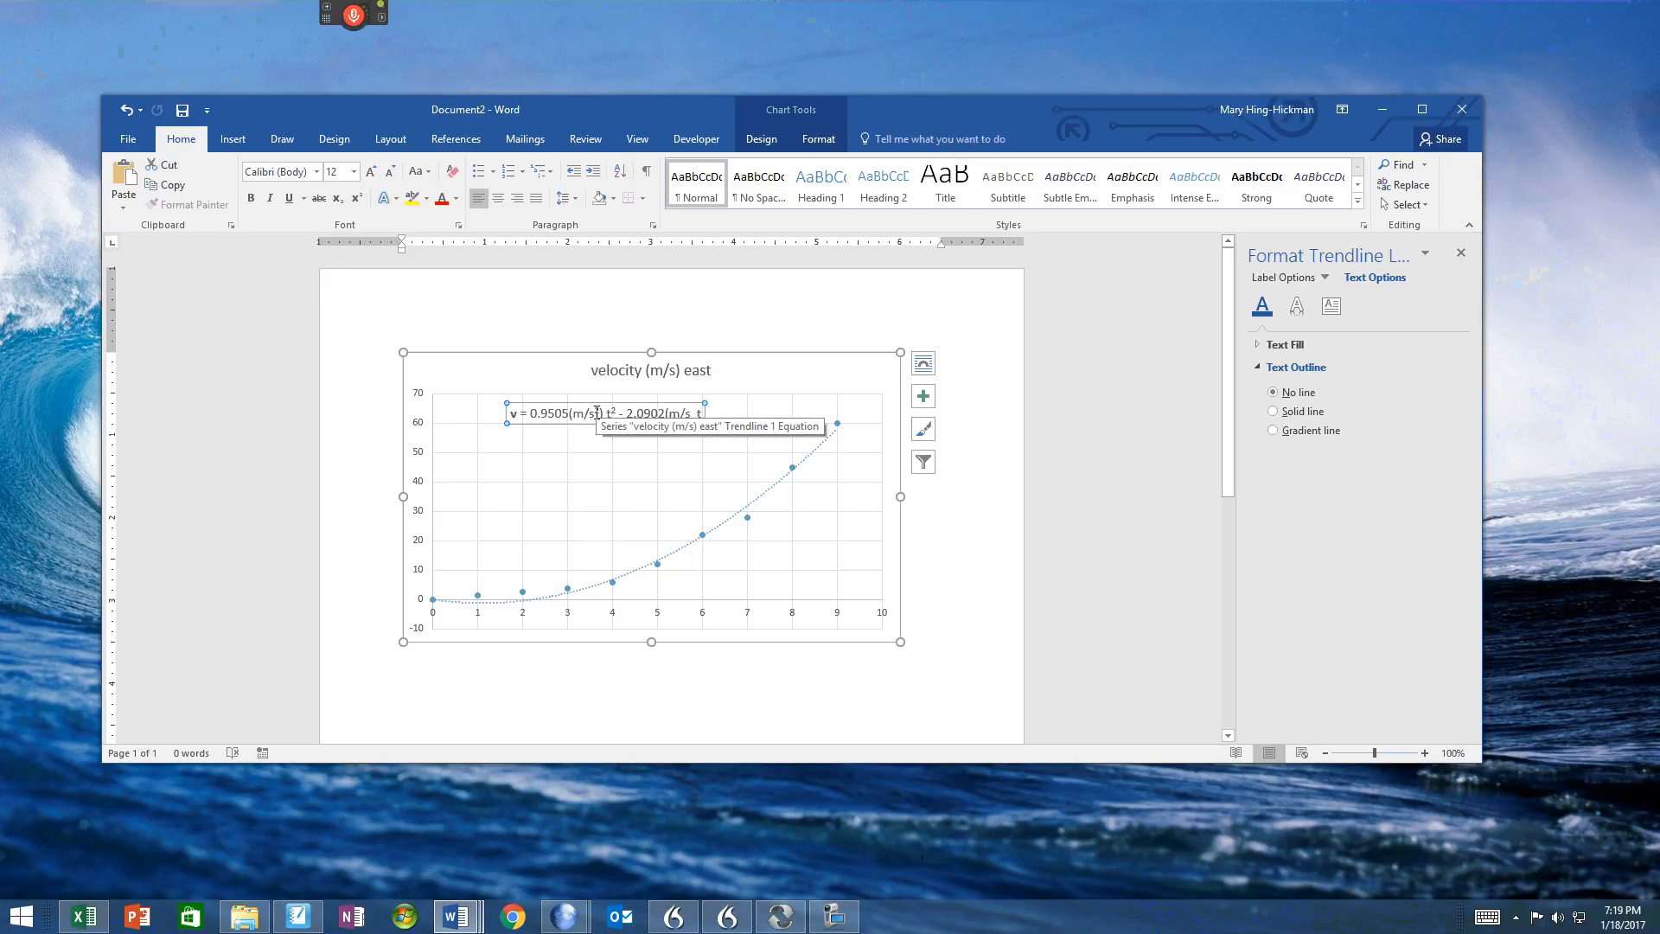
# Step: Change the first unit's exponent to 3 and complete the unit after 2.0902 as (m/s²) with a superscript 2
pyautogui.moveTo(601, 413); pyautogui.dragTo(595, 414)
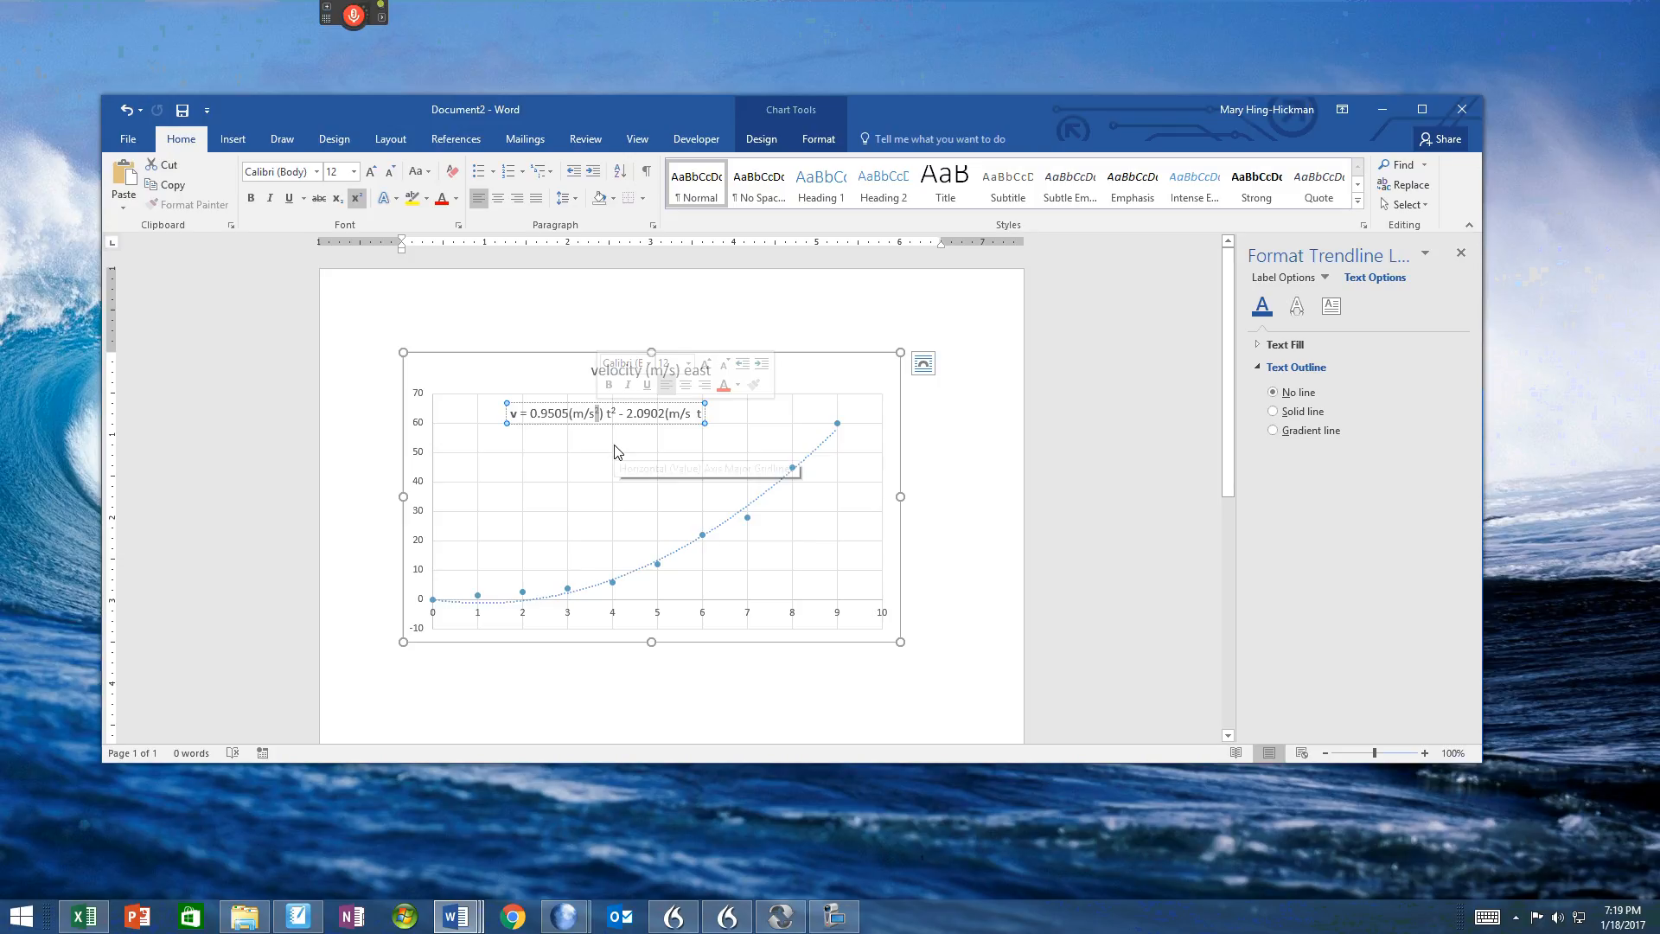
pyautogui.write('3')
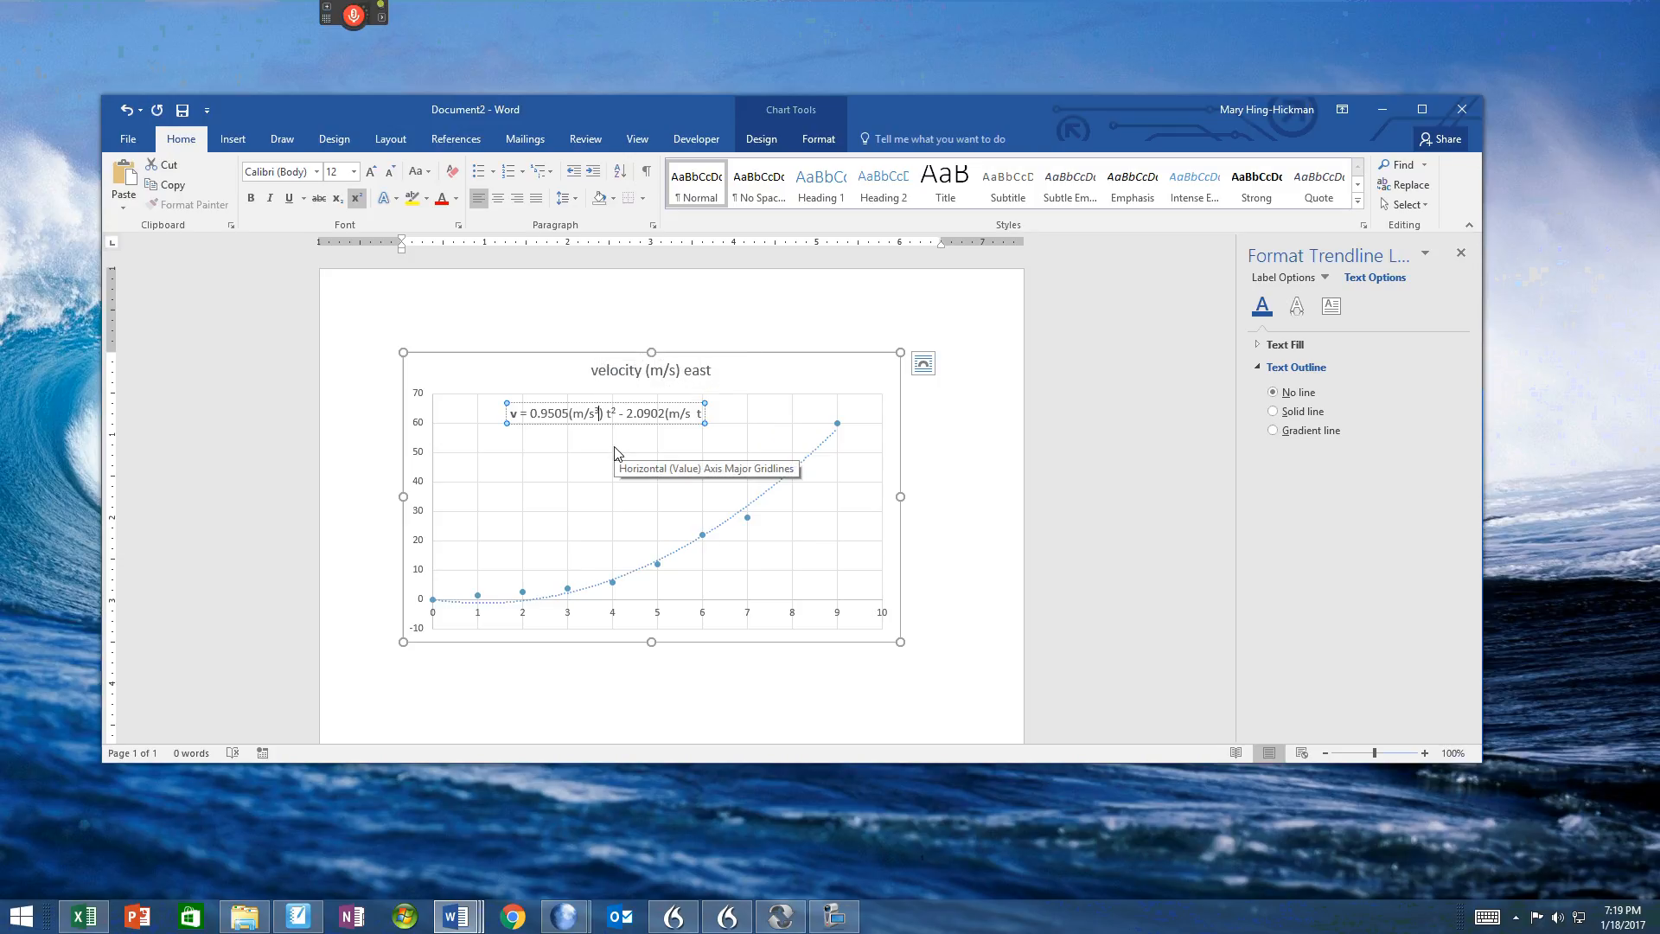
pyautogui.click(692, 413)
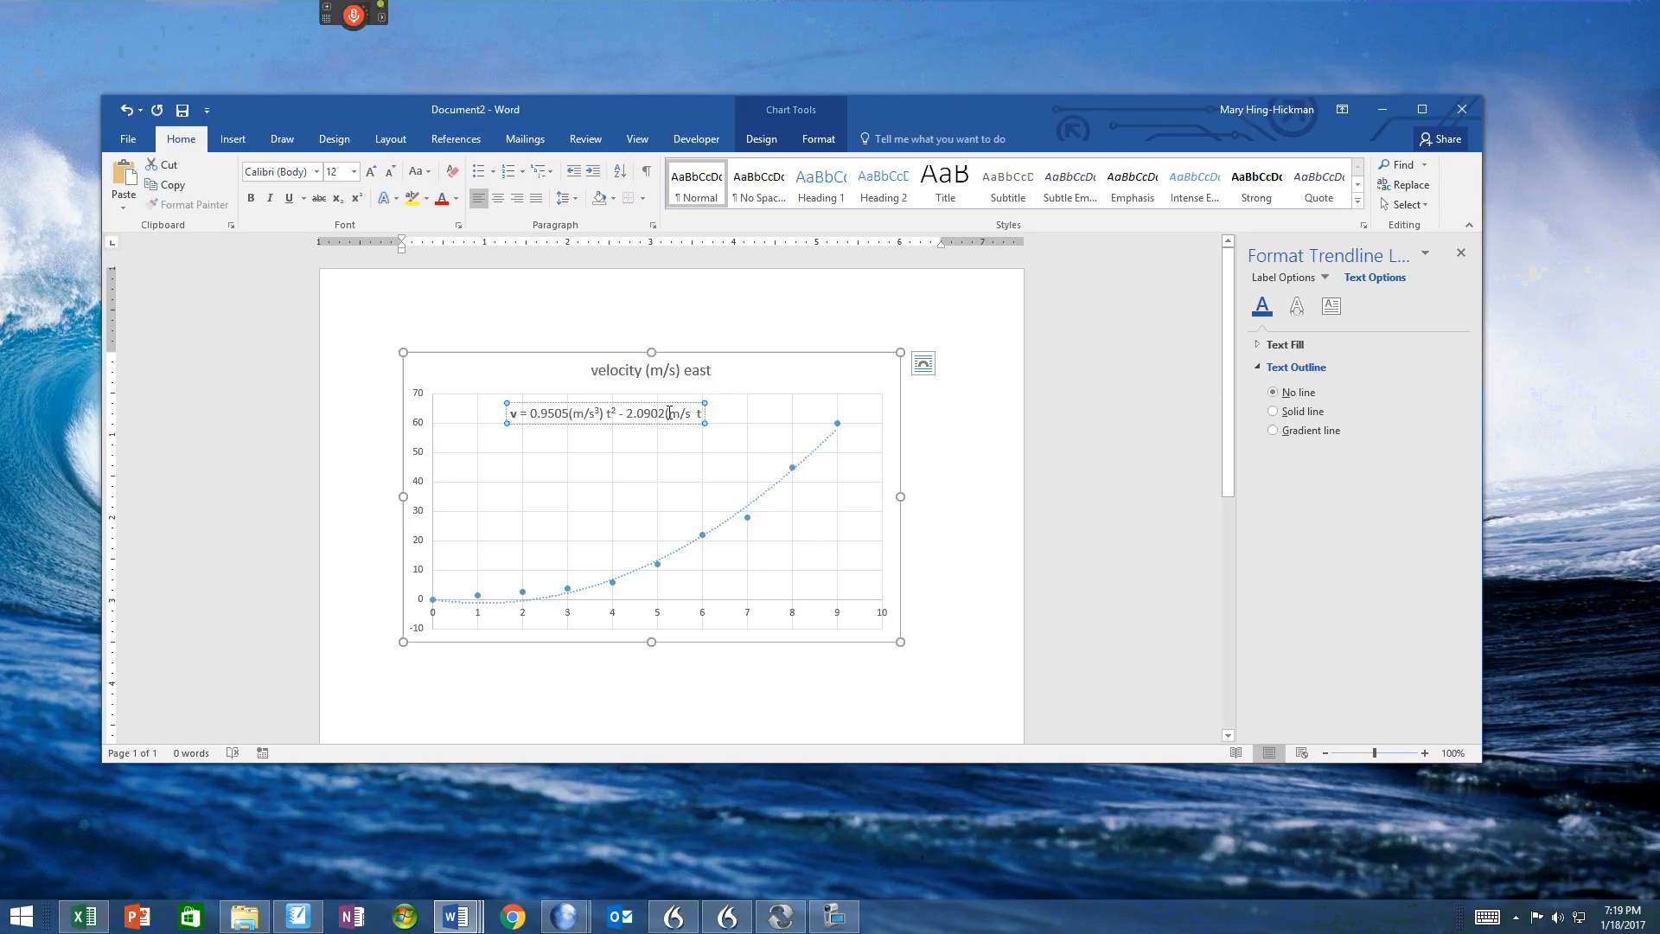
pyautogui.click(356, 199)
pyautogui.write('2')
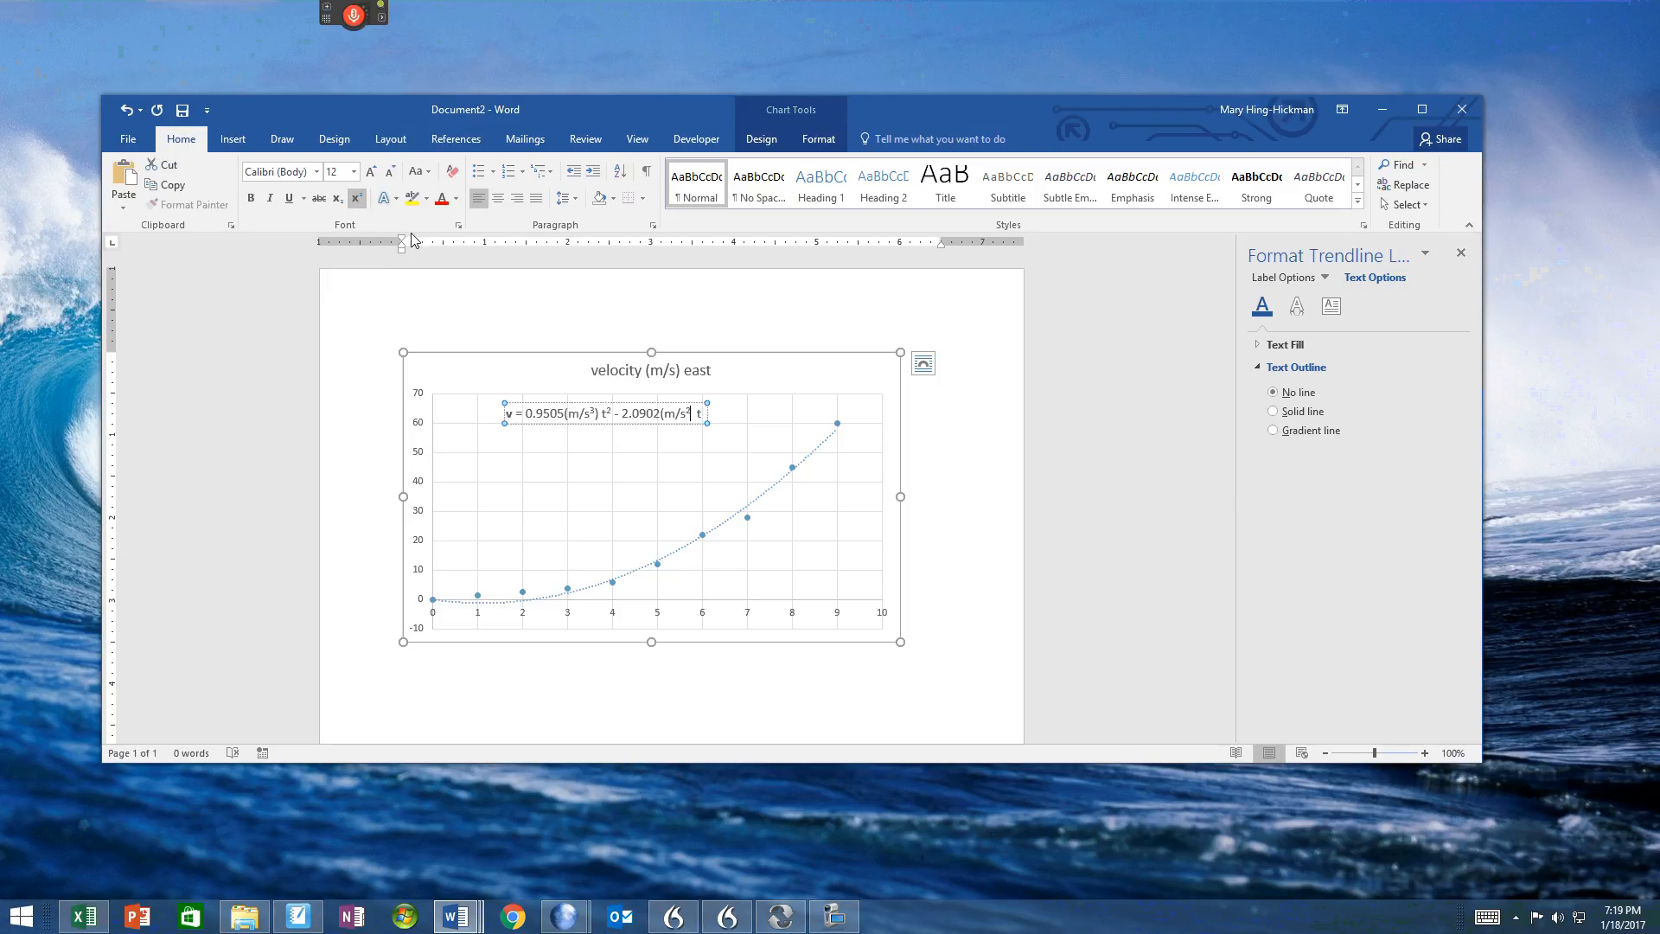
pyautogui.click(356, 199)
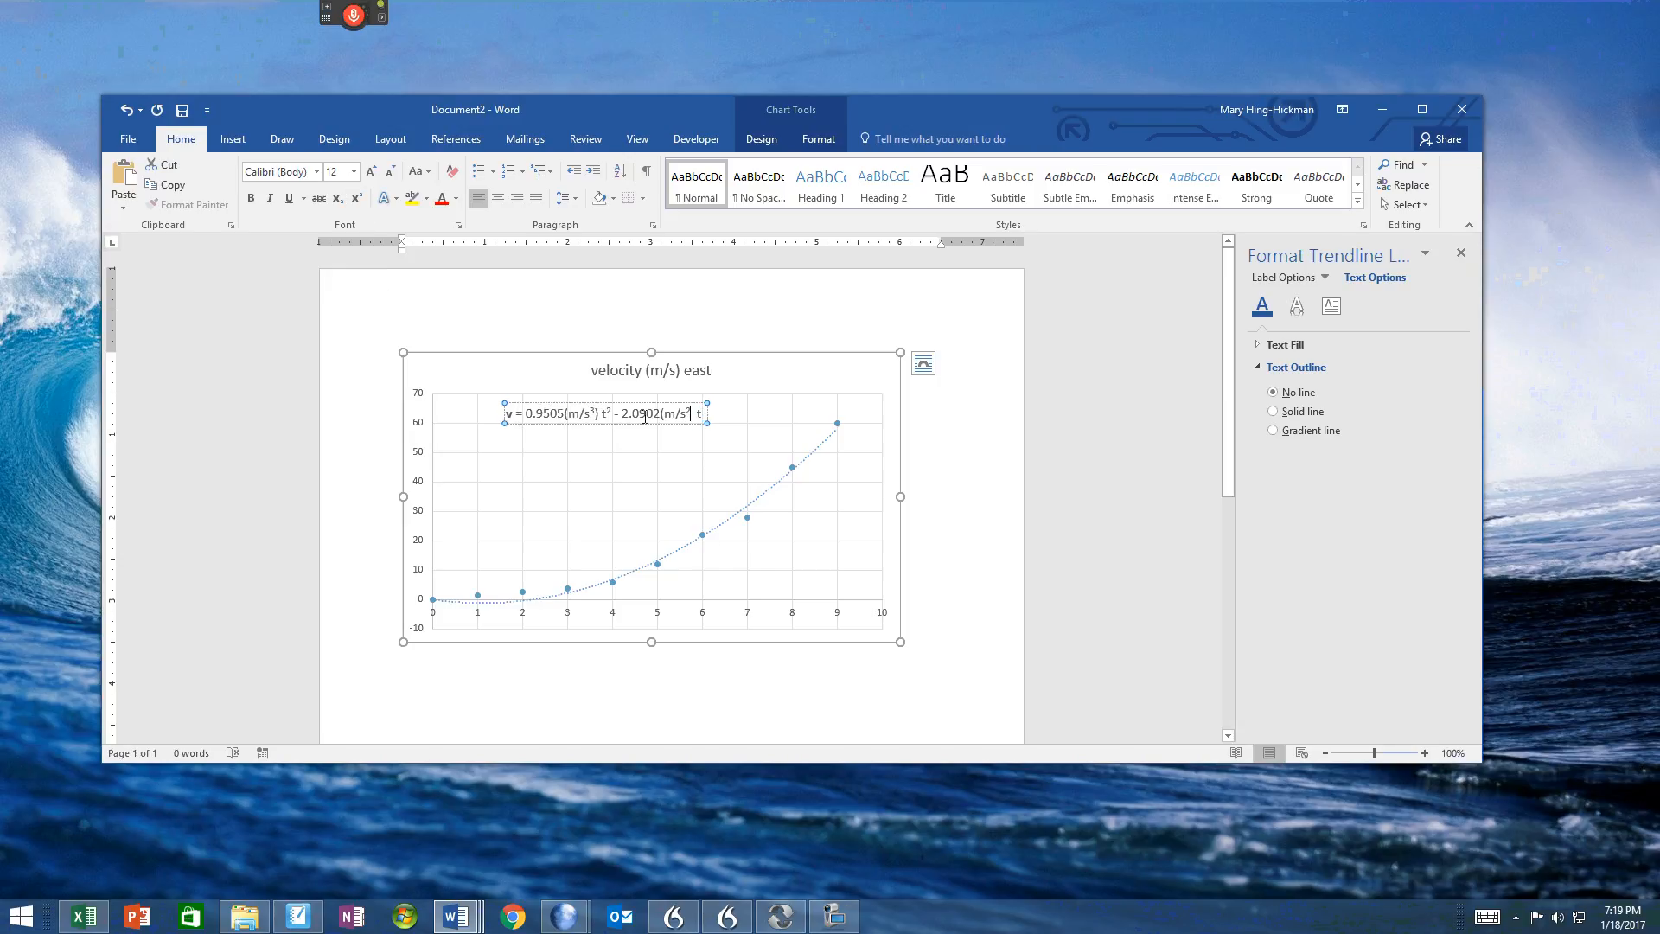
pyautogui.write(')')
# Step: Move the equation down to between the 40 and 50 gridlines, to the left of the curve
pyautogui.moveTo(510, 404); pyautogui.dragTo(504, 467)
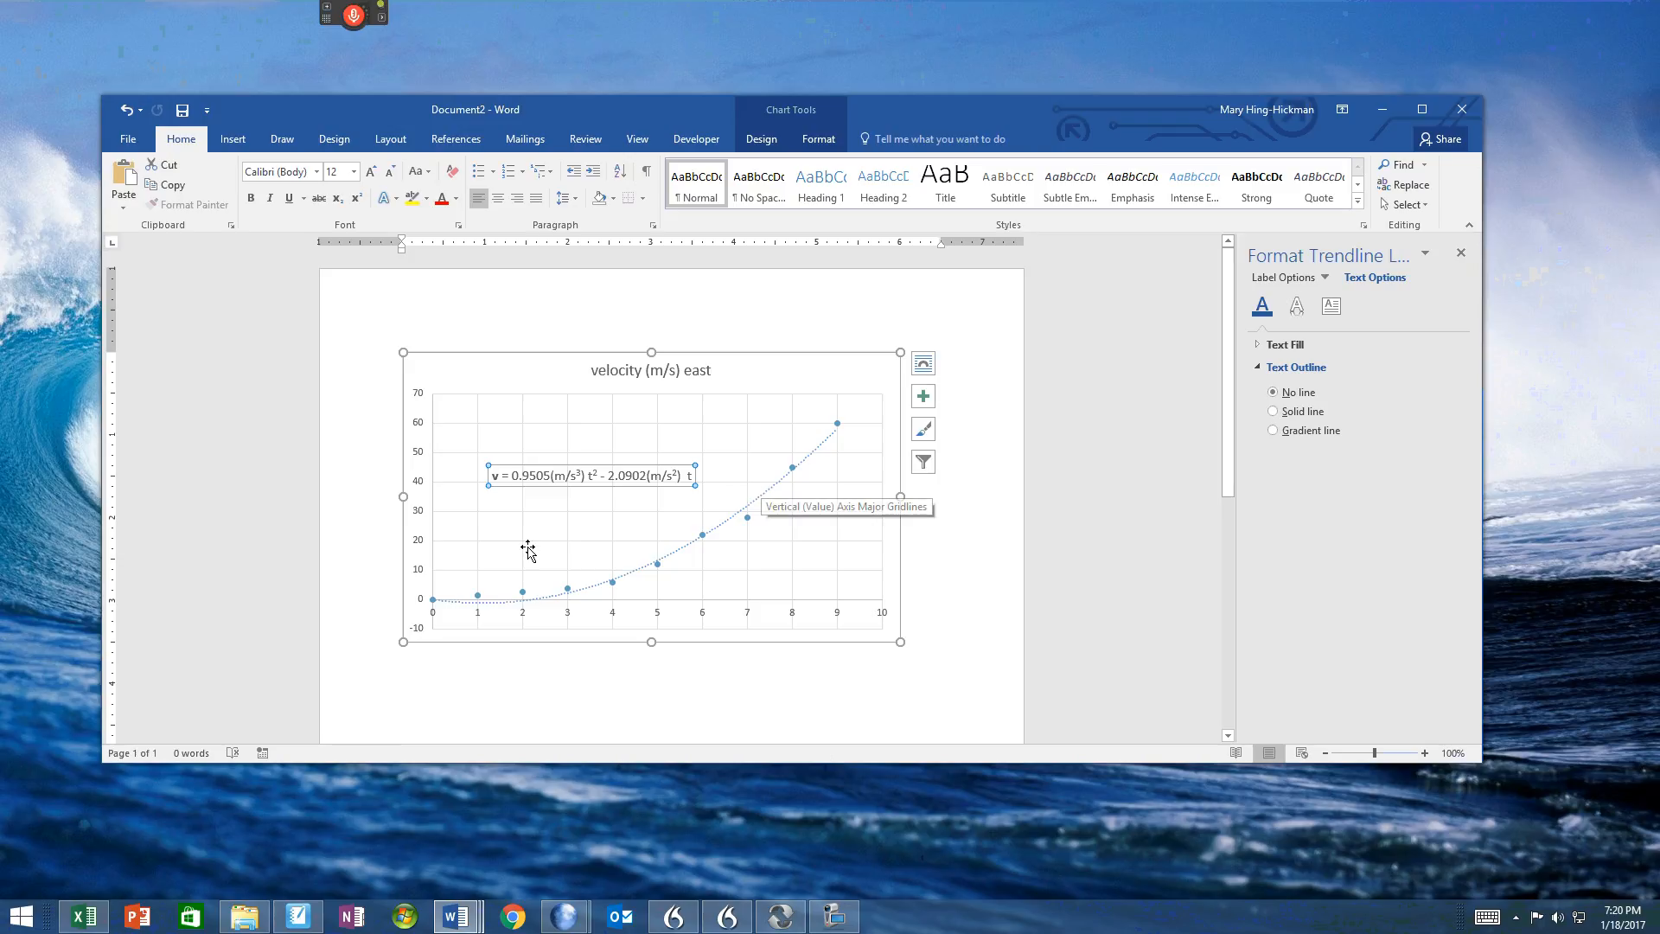
pyautogui.moveTo(534, 465); pyautogui.dragTo(537, 455)
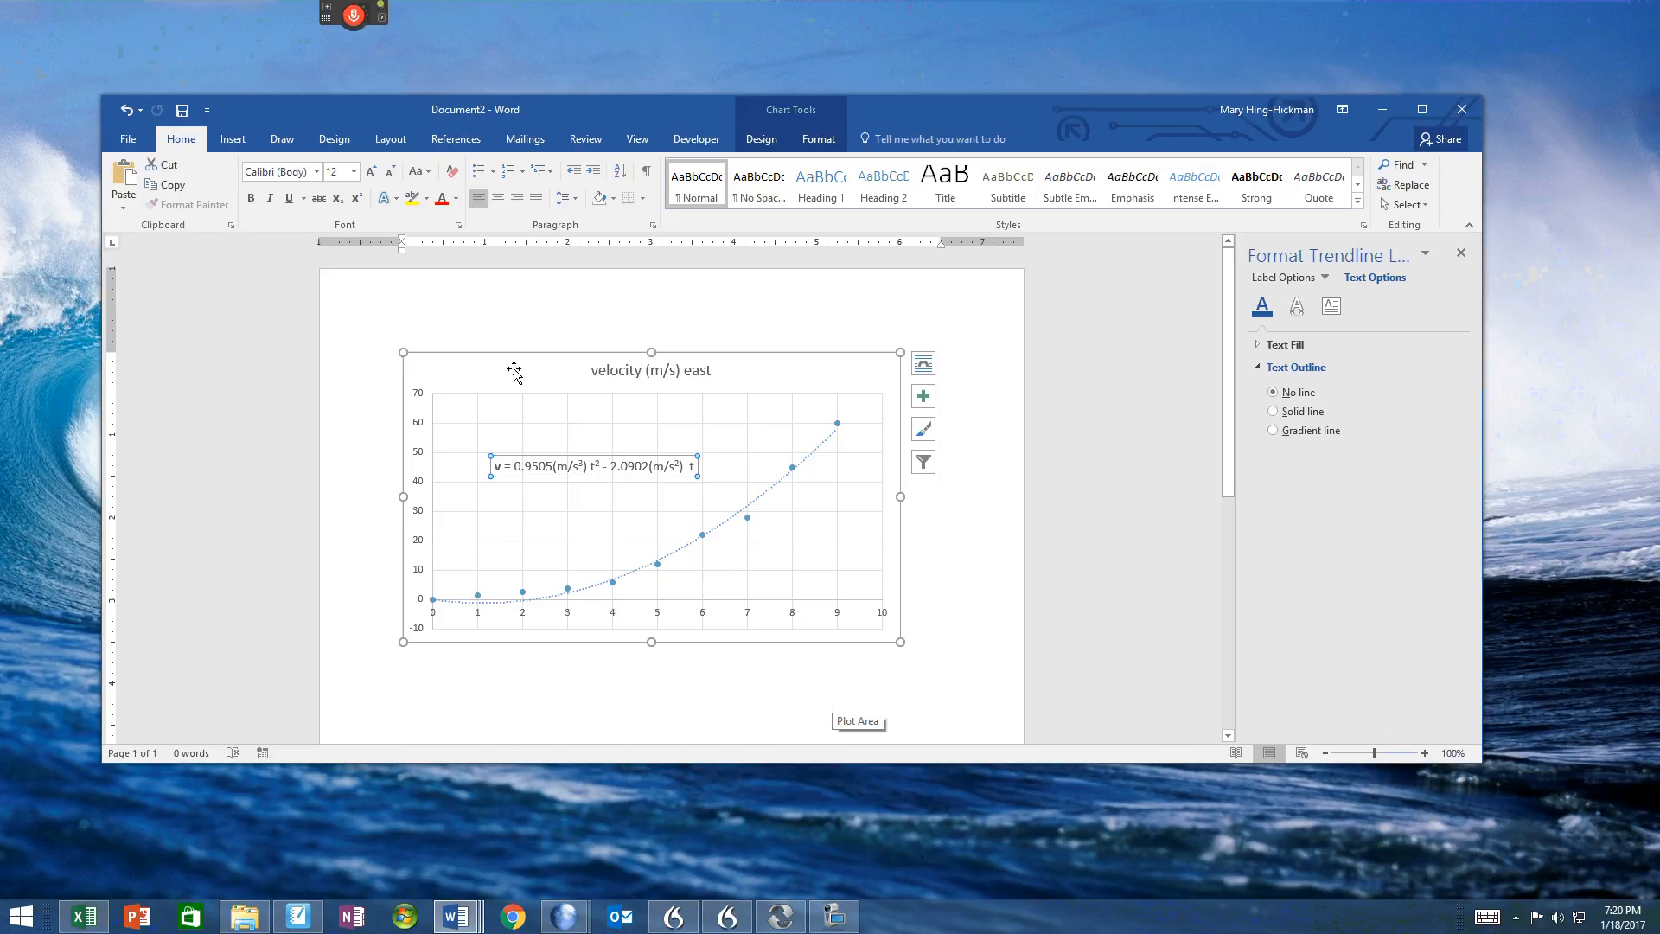
# Step: View the available chart types, close the dialog without changing the chart, and open the list of chart elements
pyautogui.click(255, 143)
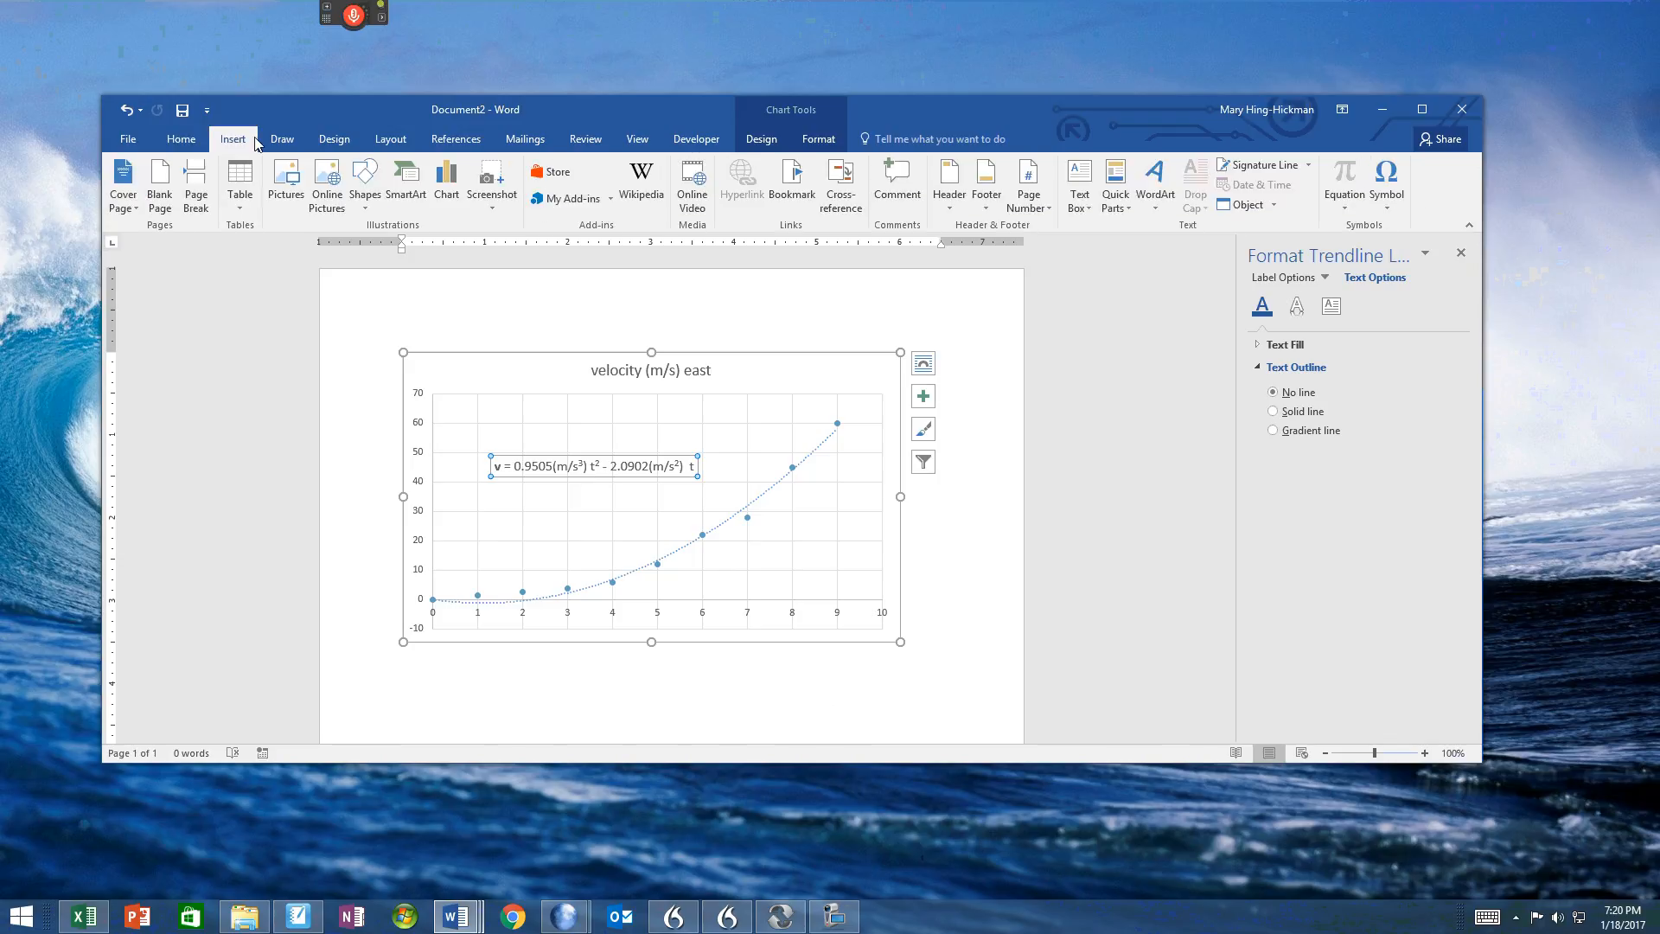
pyautogui.click(447, 182)
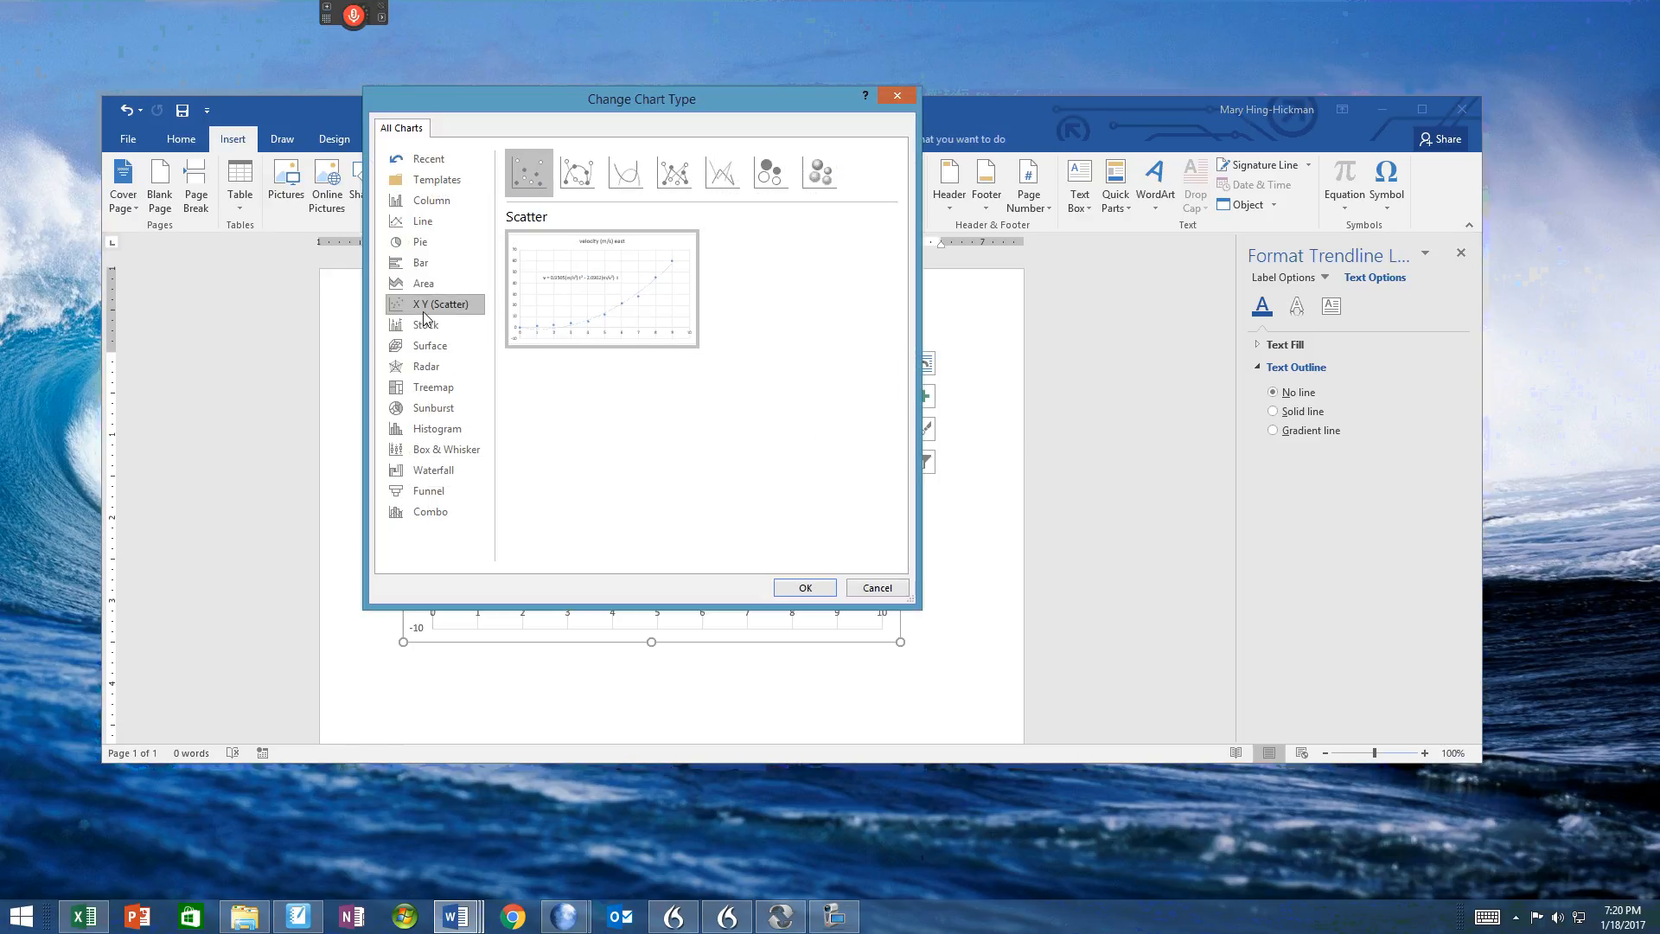
pyautogui.click(893, 92)
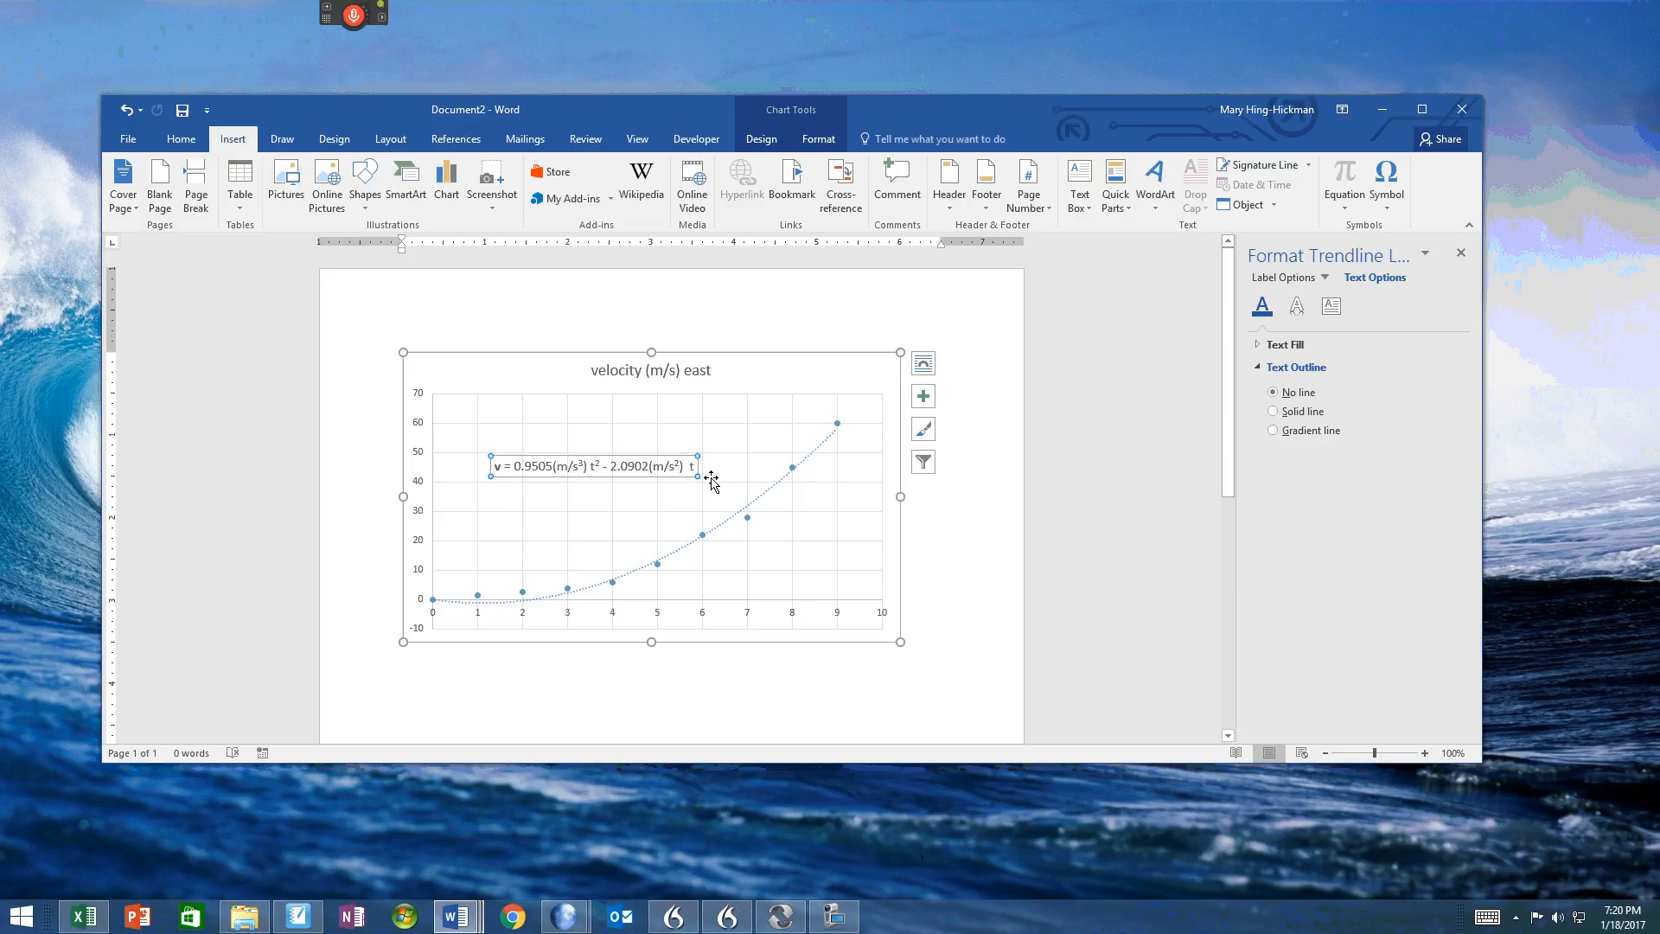
pyautogui.click(923, 398)
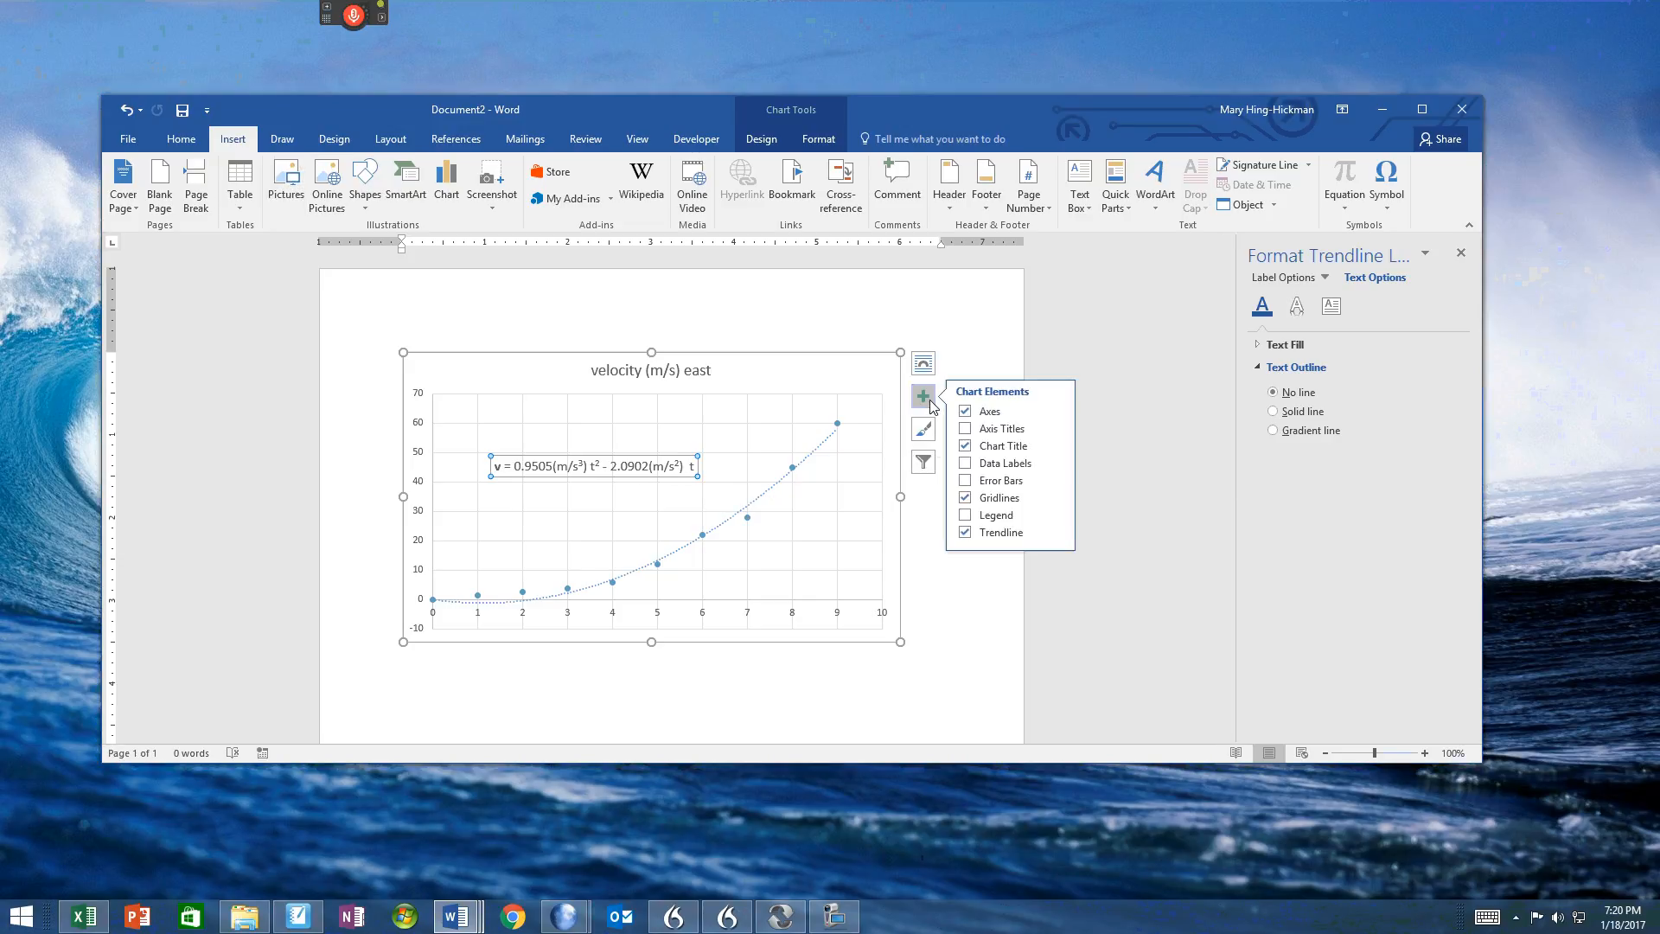
# Step: Select the chart's data series and add a second, linear trendline to it with its formatting options open
pyautogui.click(927, 525)
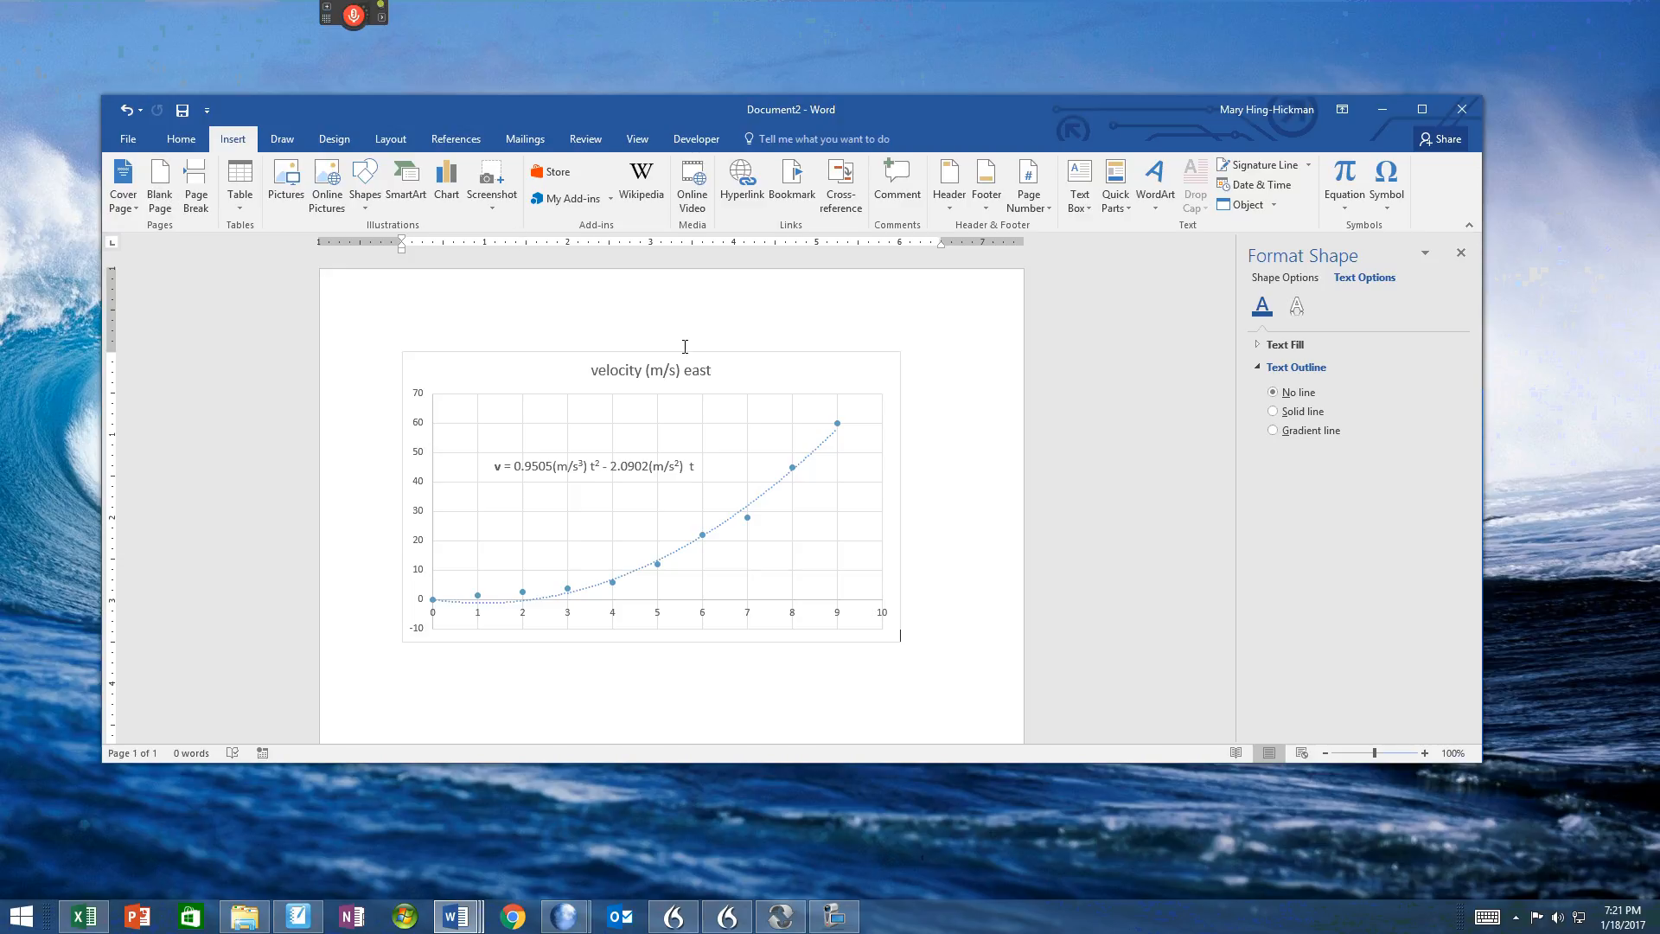
pyautogui.click(802, 378)
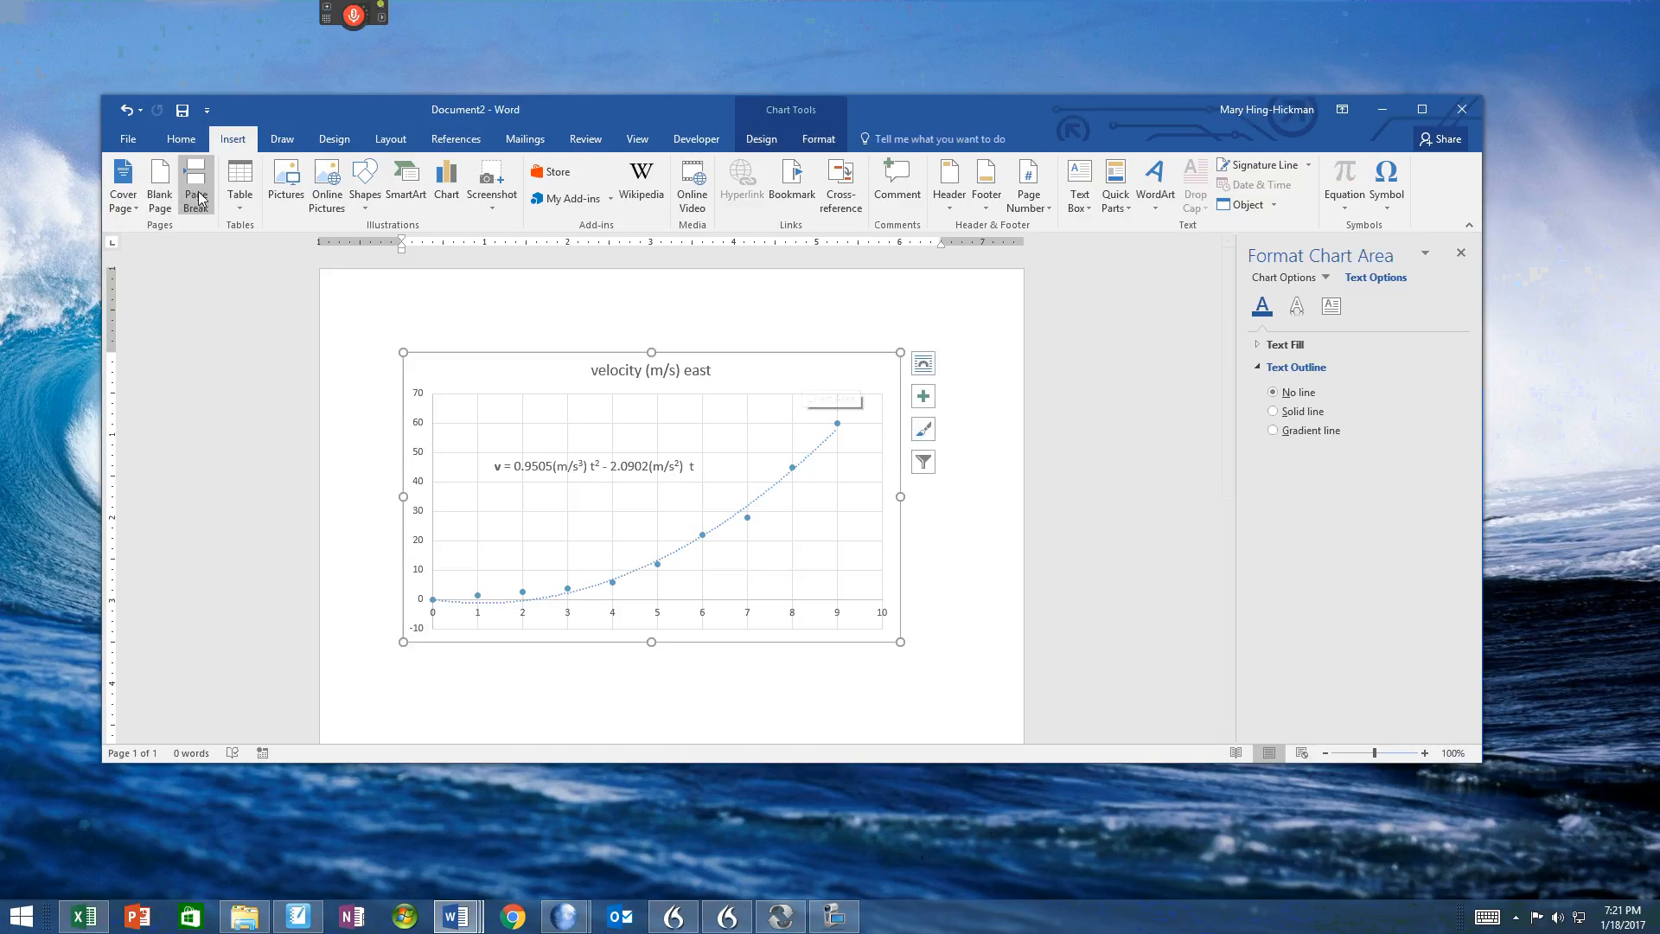
pyautogui.click(770, 481)
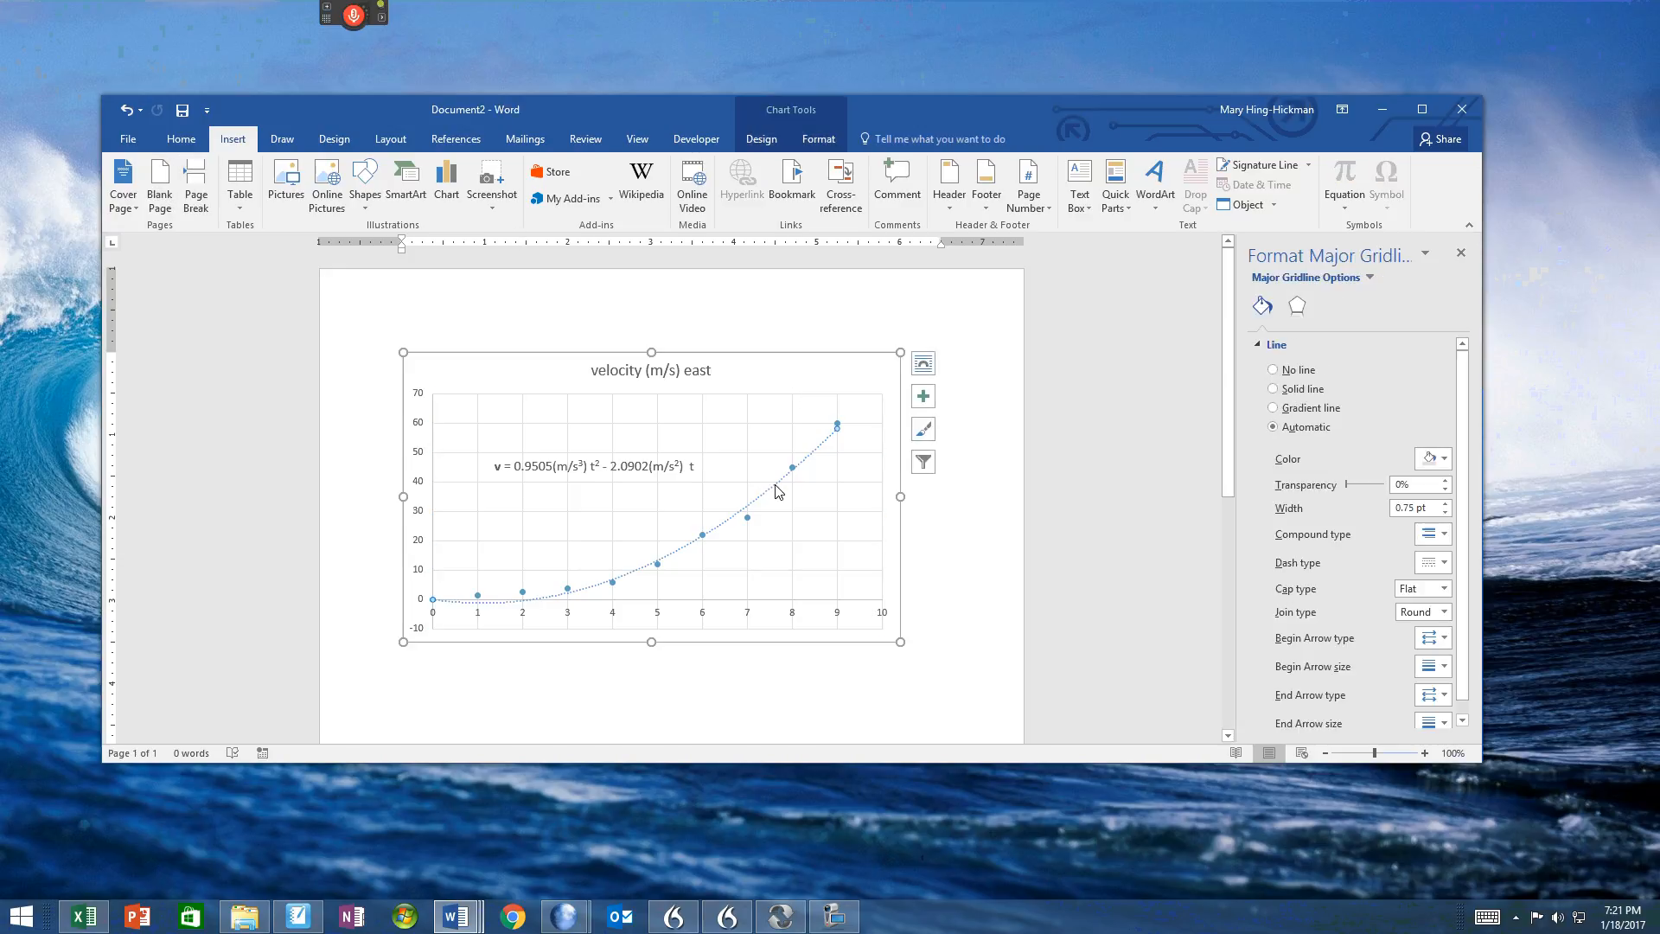
pyautogui.click(792, 467)
pyautogui.click(792, 468)
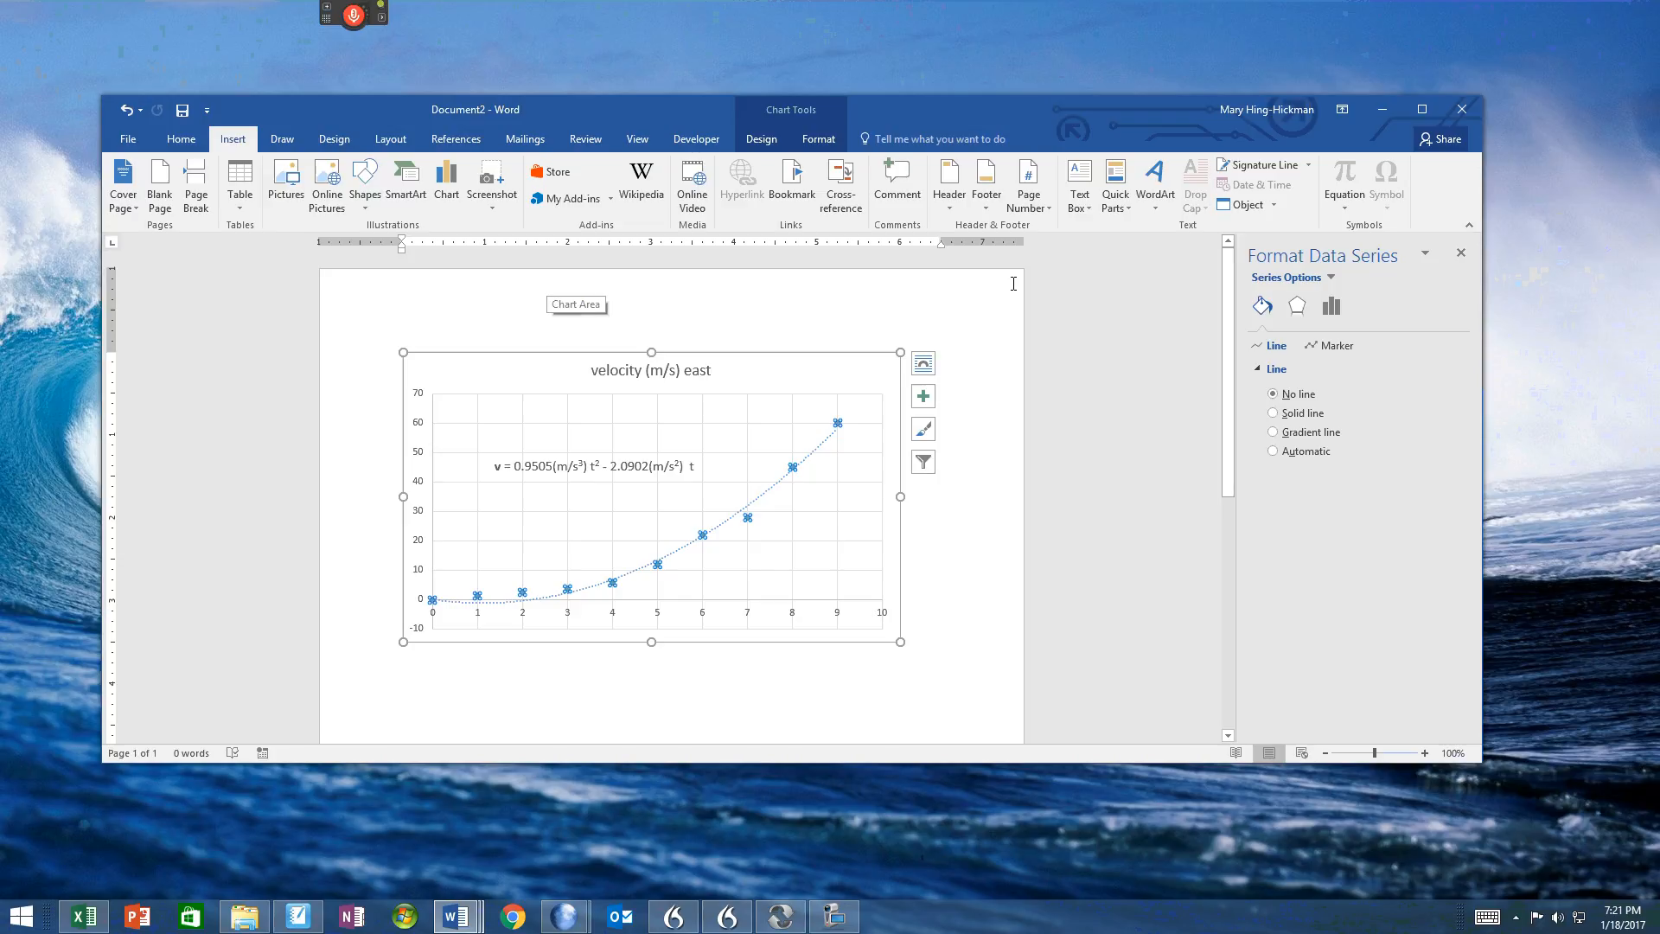
pyautogui.click(812, 139)
pyautogui.click(761, 140)
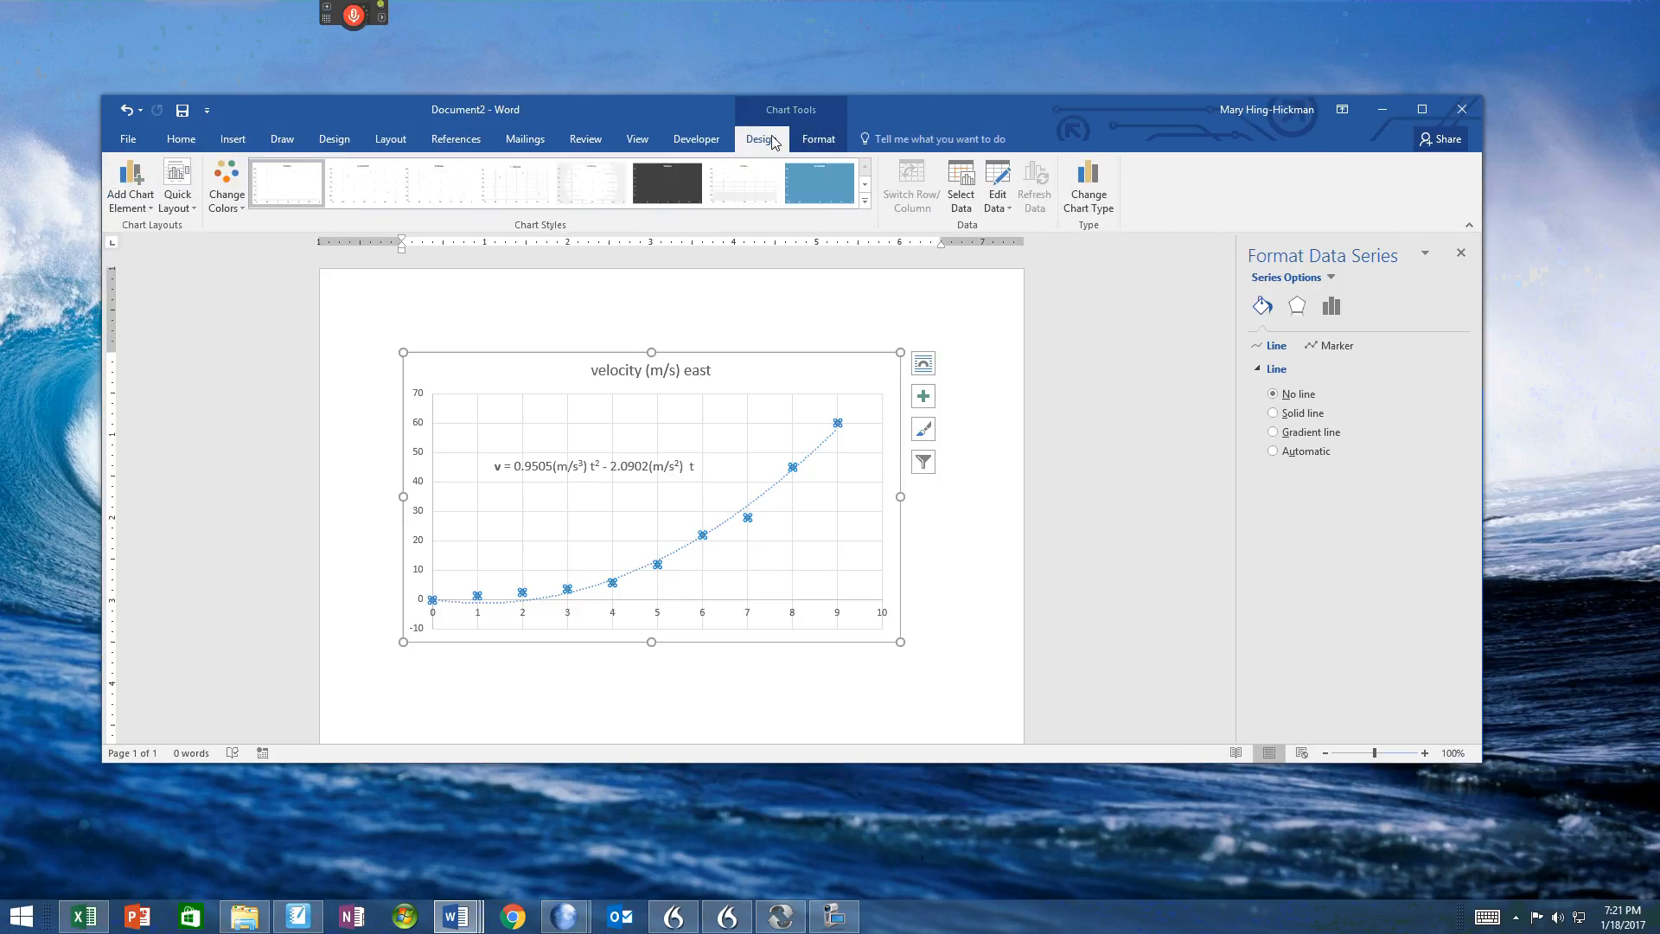
pyautogui.click(122, 179)
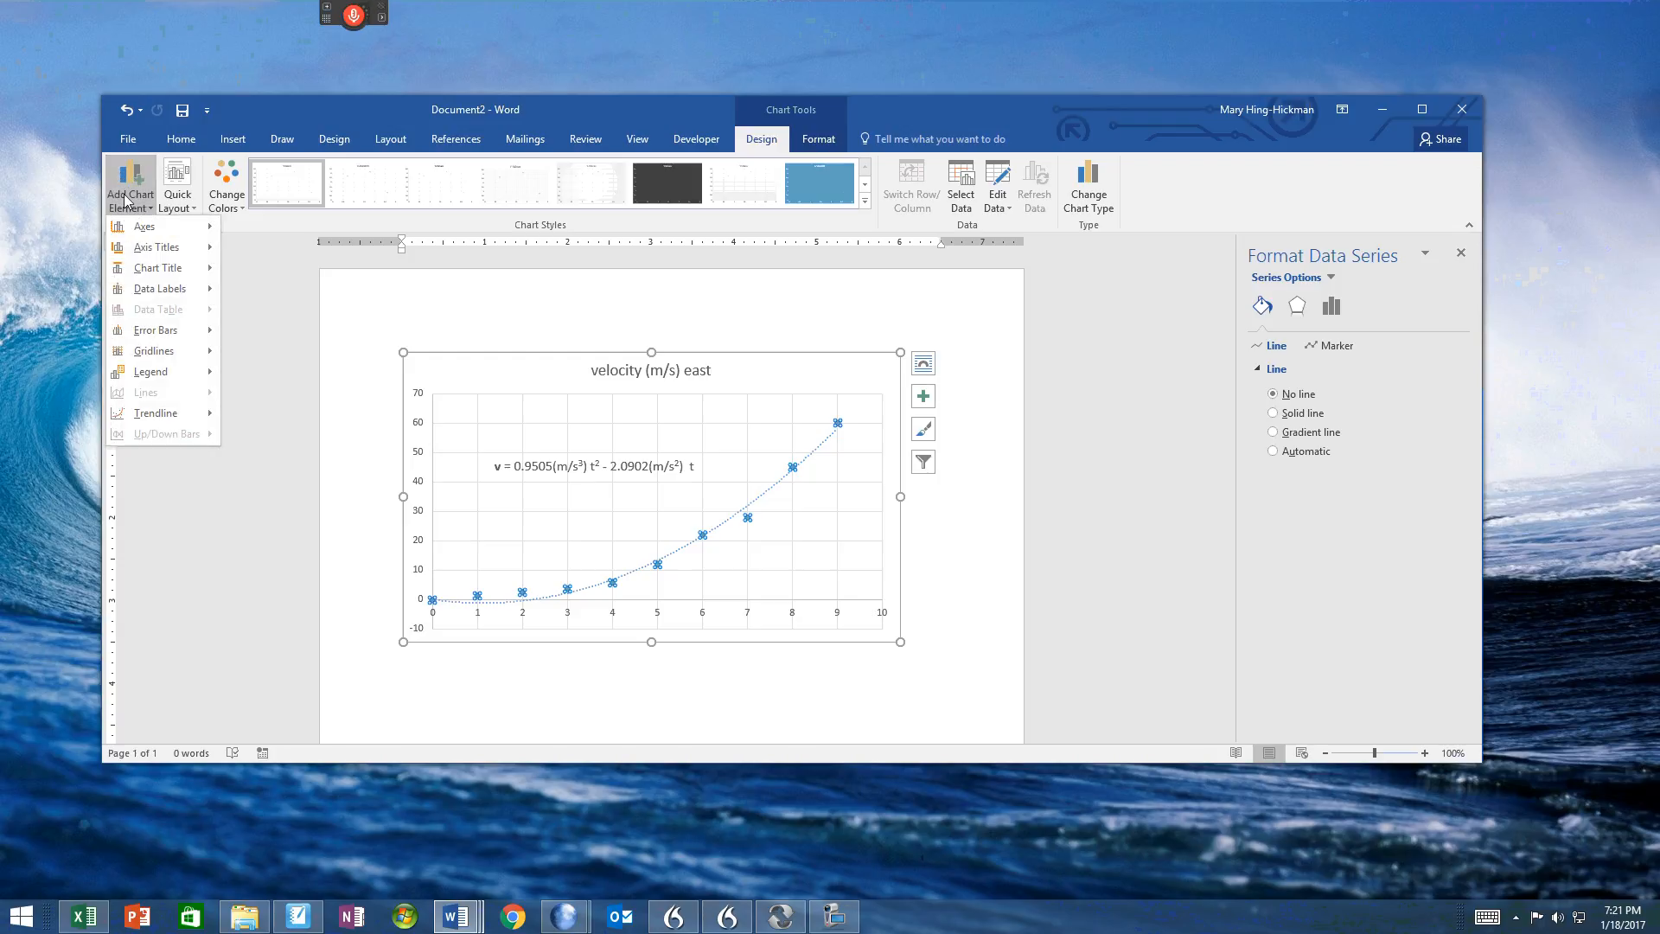
pyautogui.moveTo(160, 419)
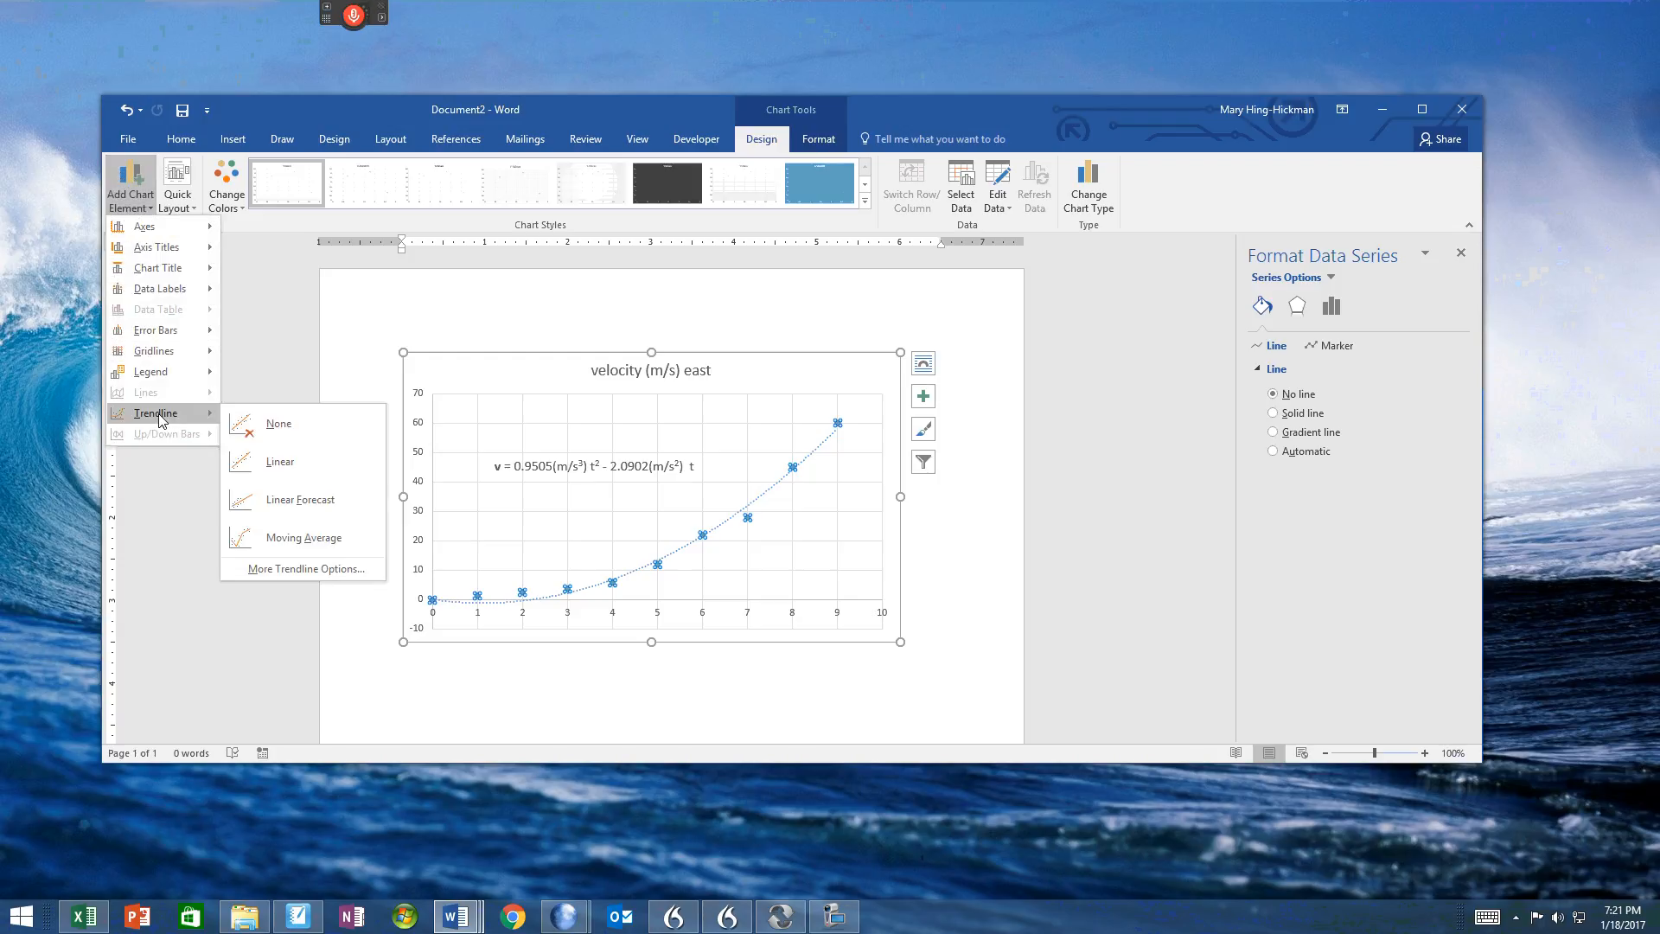
pyautogui.click(327, 570)
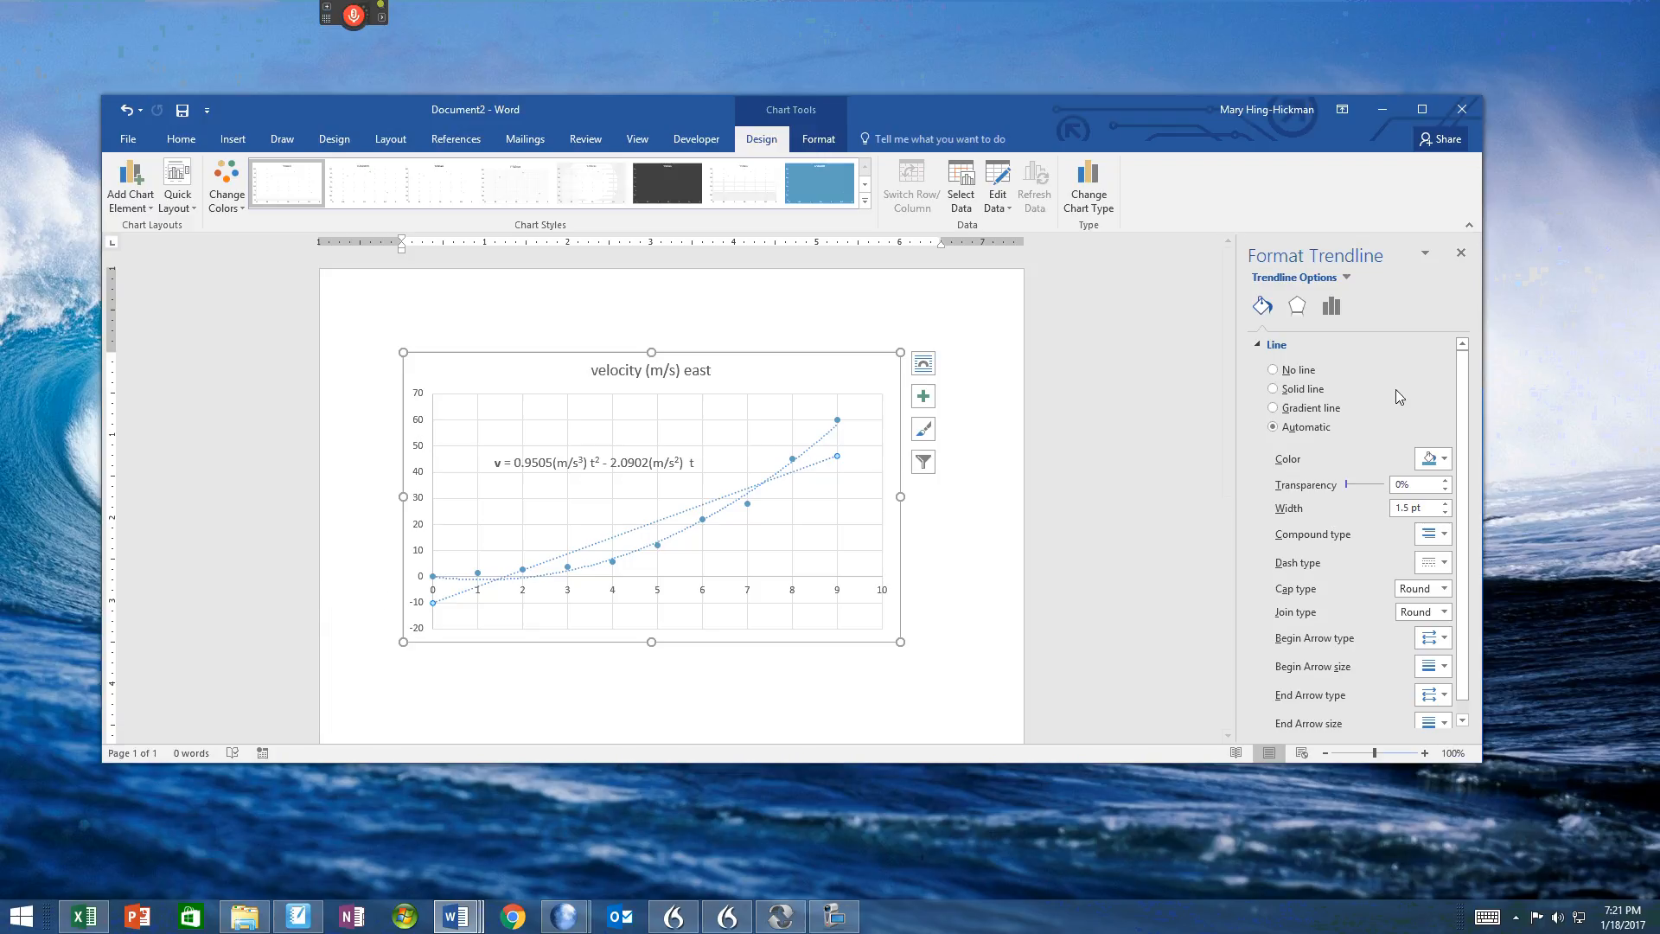
# Step: Set the new linear trendline's line to No line and deselect the chart
pyautogui.click(1267, 374)
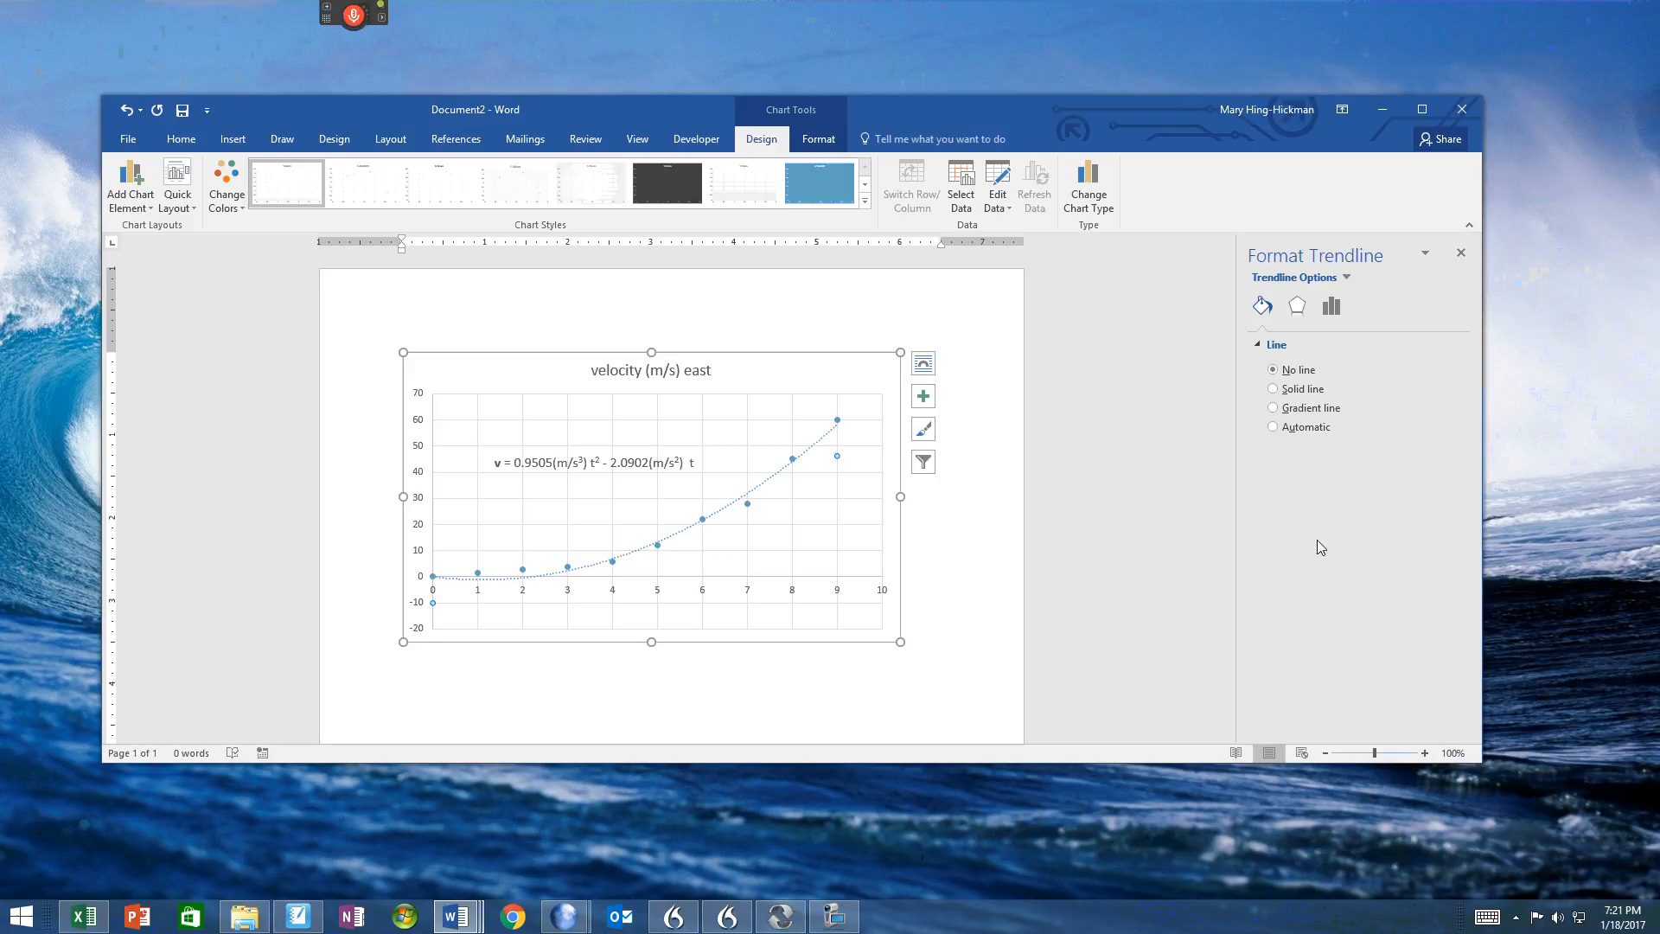
pyautogui.click(1086, 495)
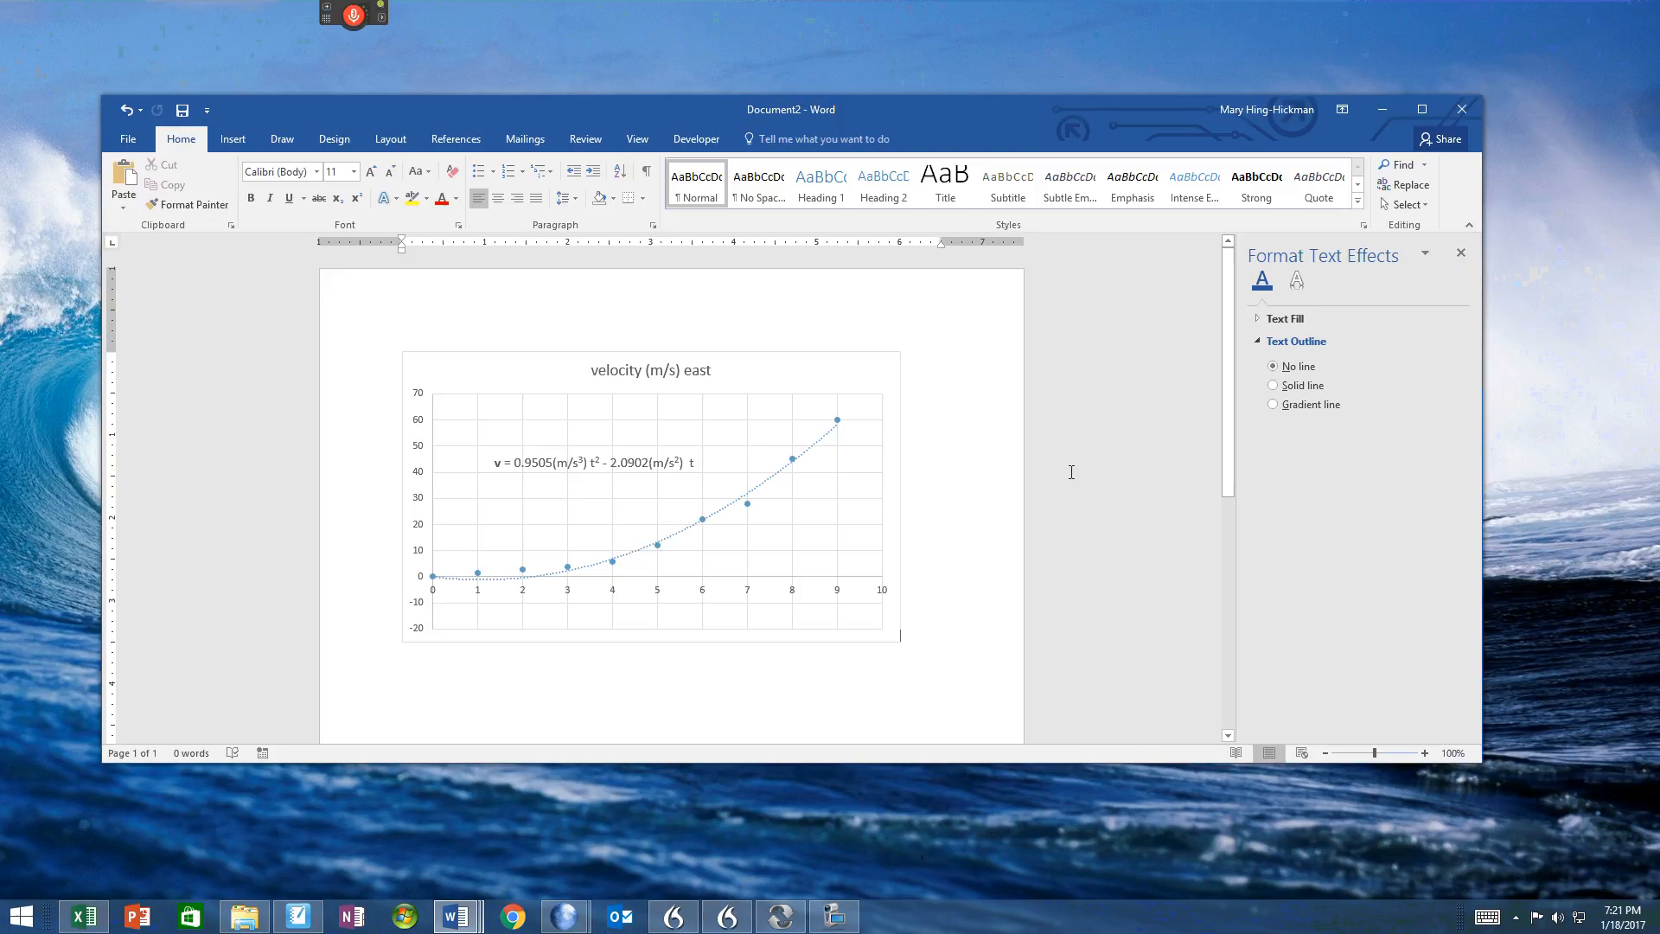
pyautogui.scroll(-3, 1071, 473)
pyautogui.scroll(2, 1072, 472)
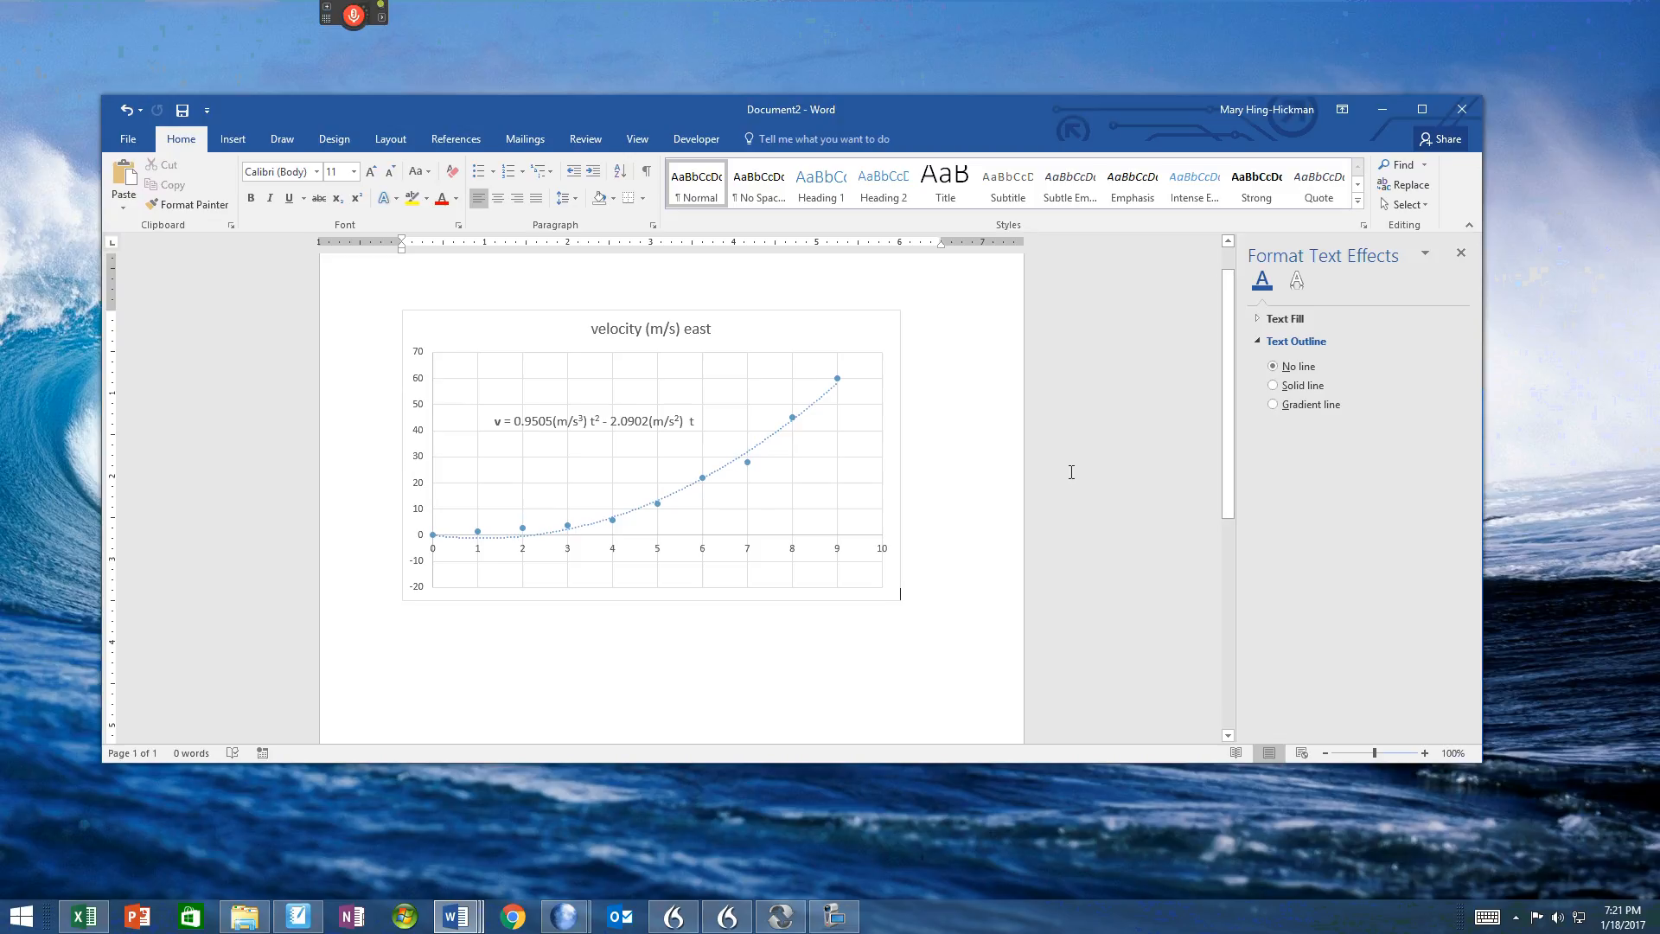